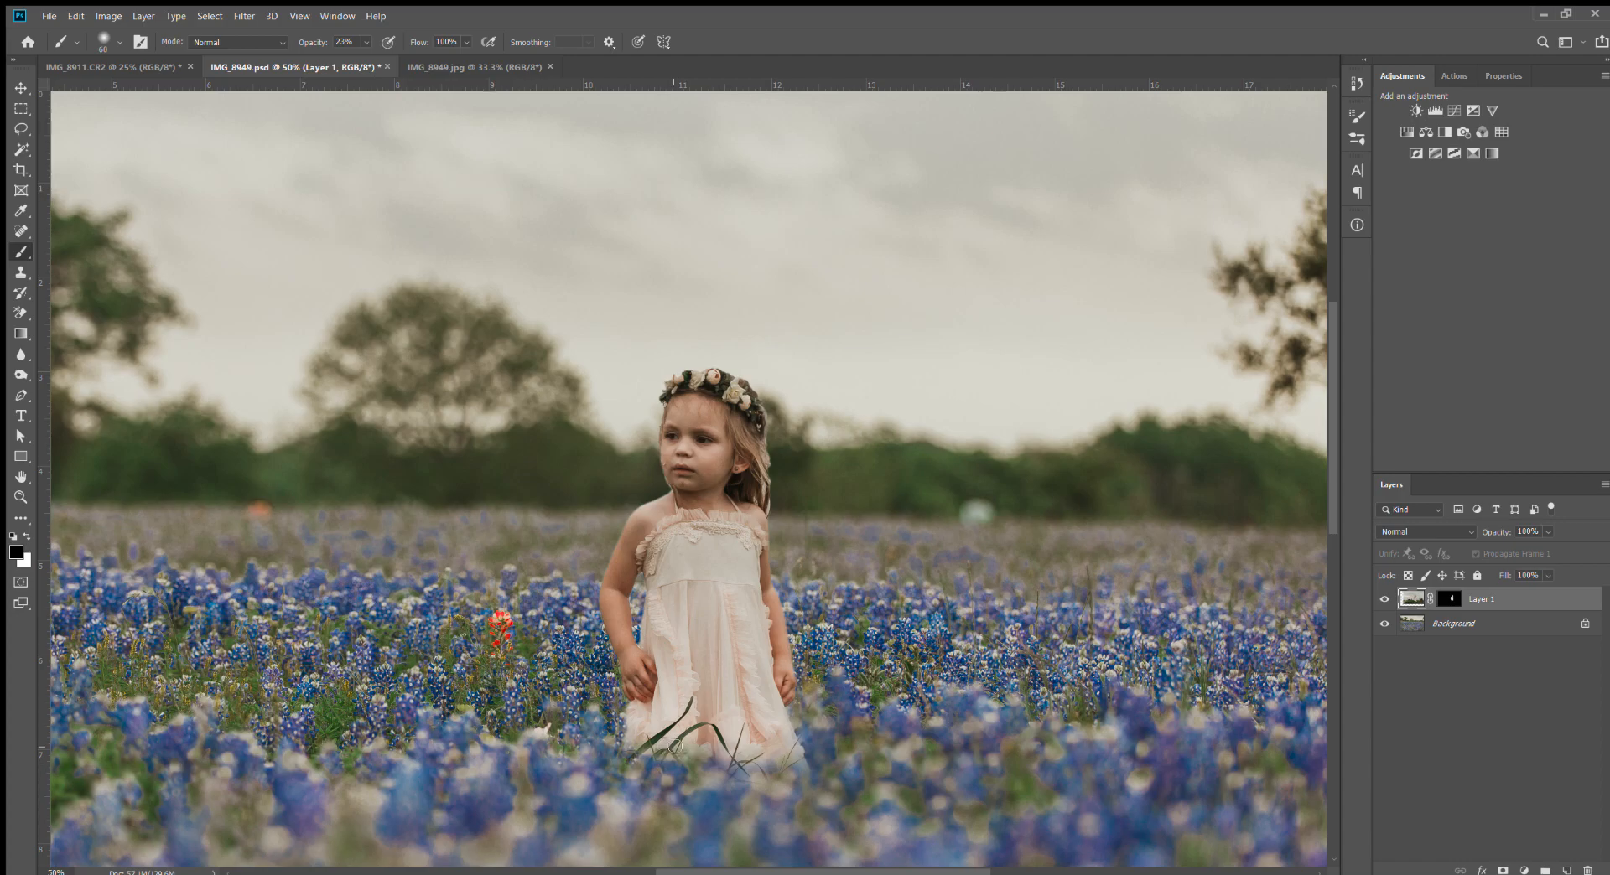
Review the source photo IMG_8911.CR2 and the girl's cutout edges in the composite IMG_8949.psd
left_click(141, 65)
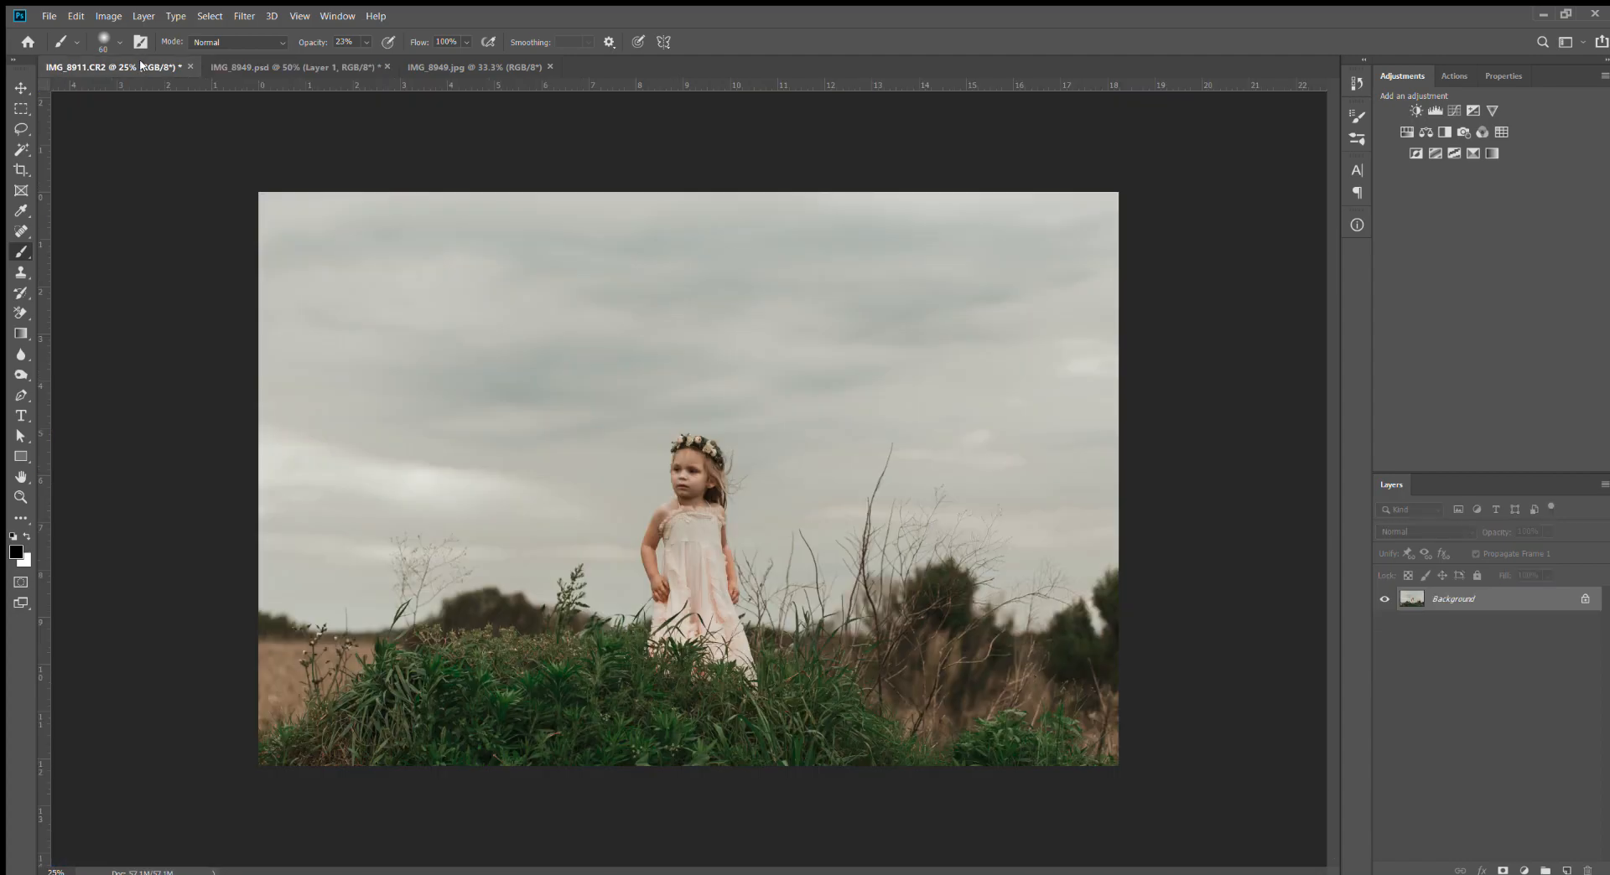
left_click(266, 61)
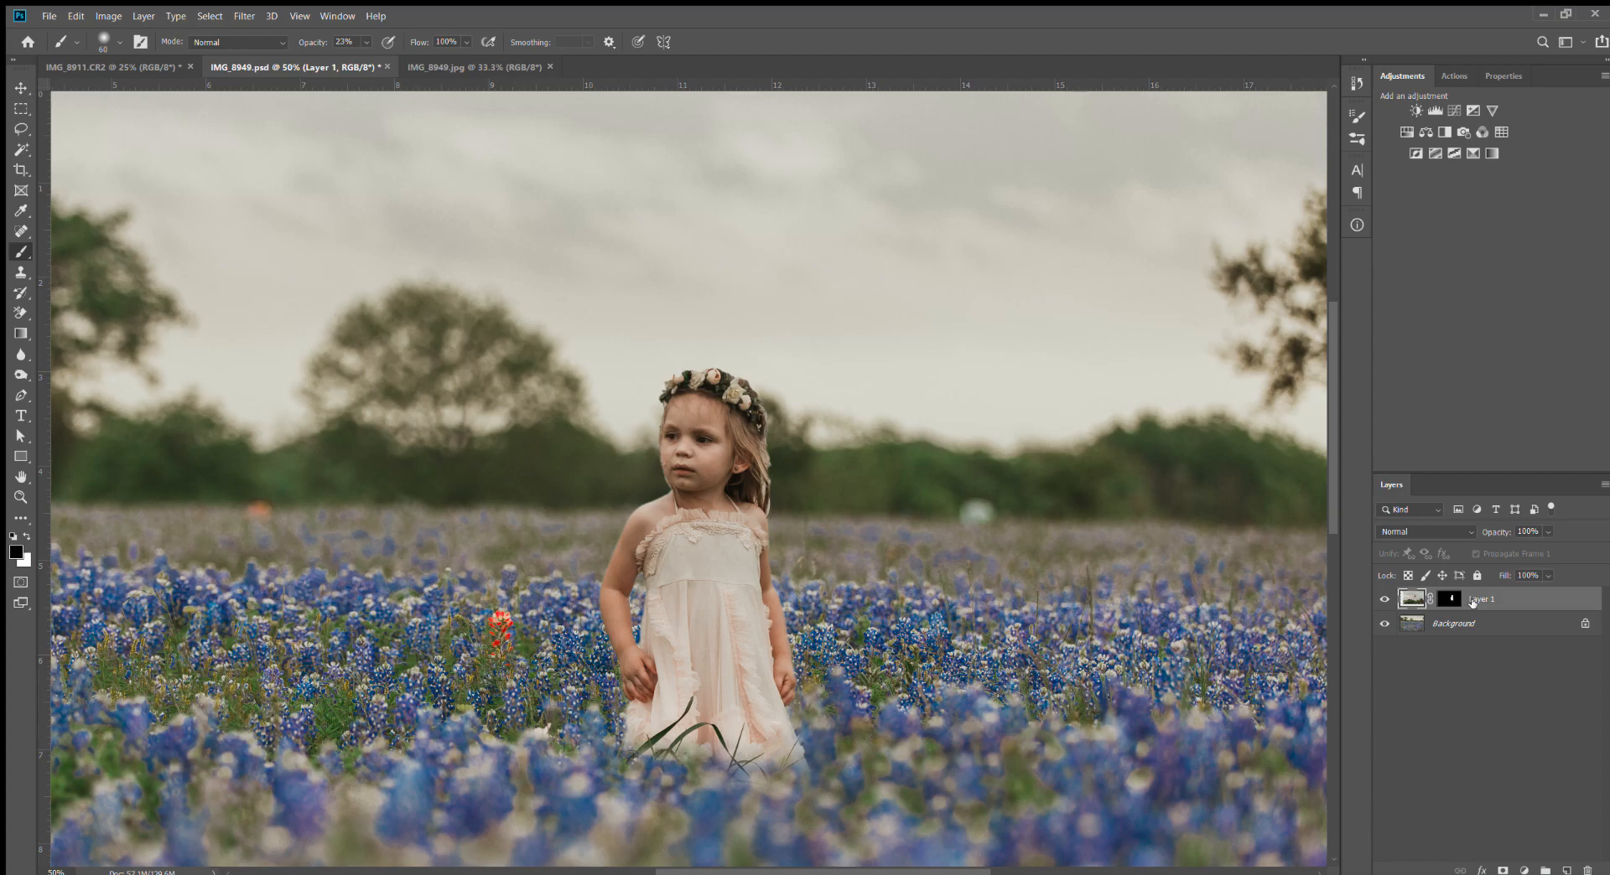
key("ctrl+plus")
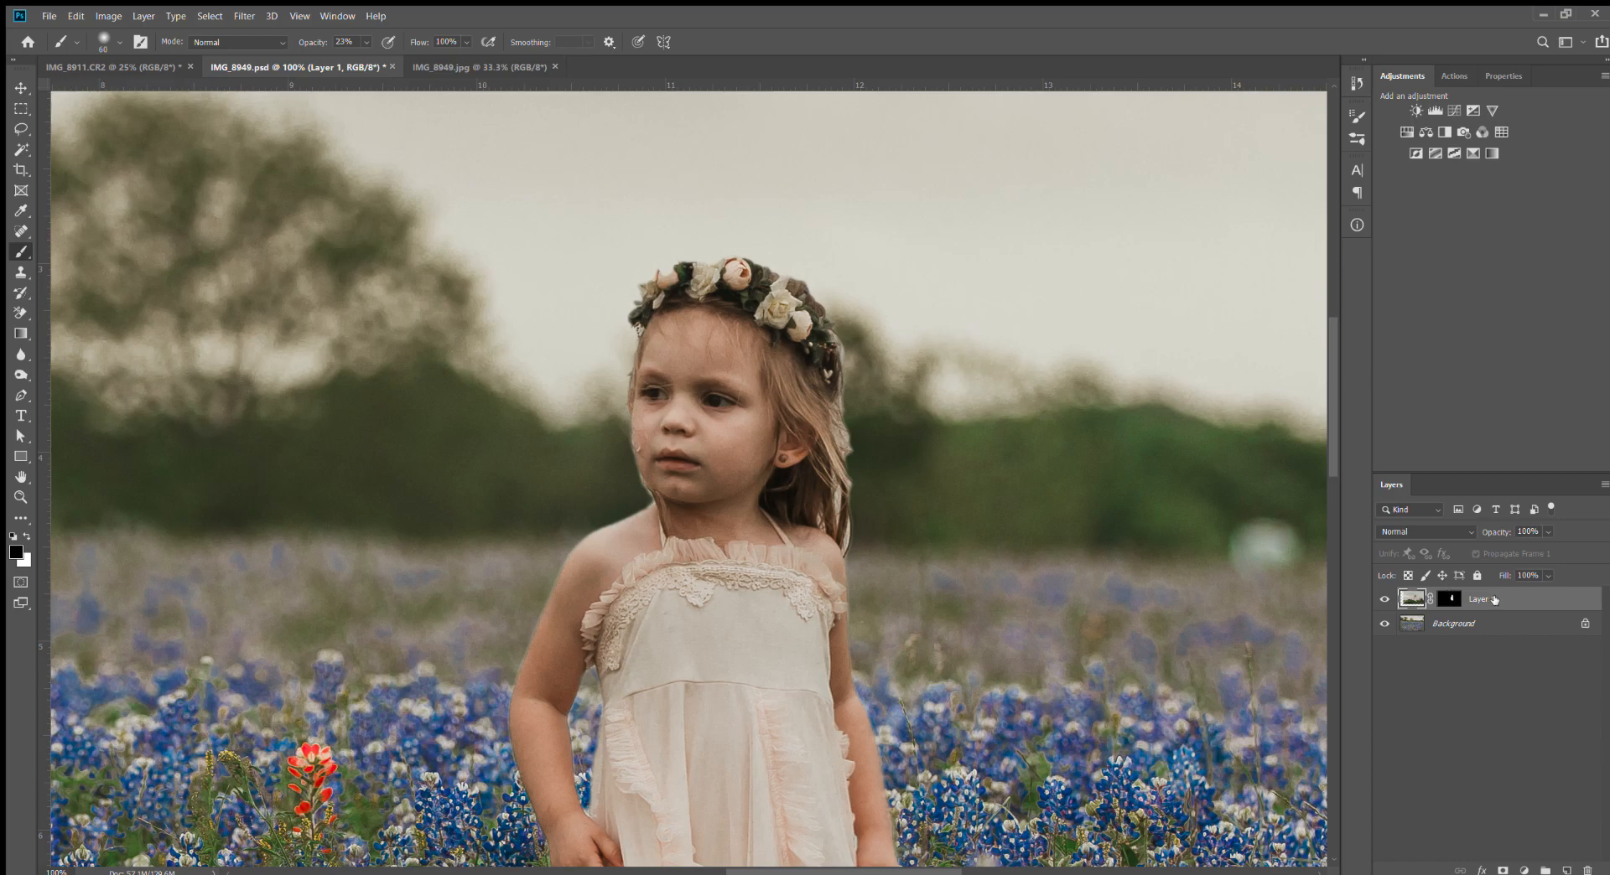
key("ctrl+minus")
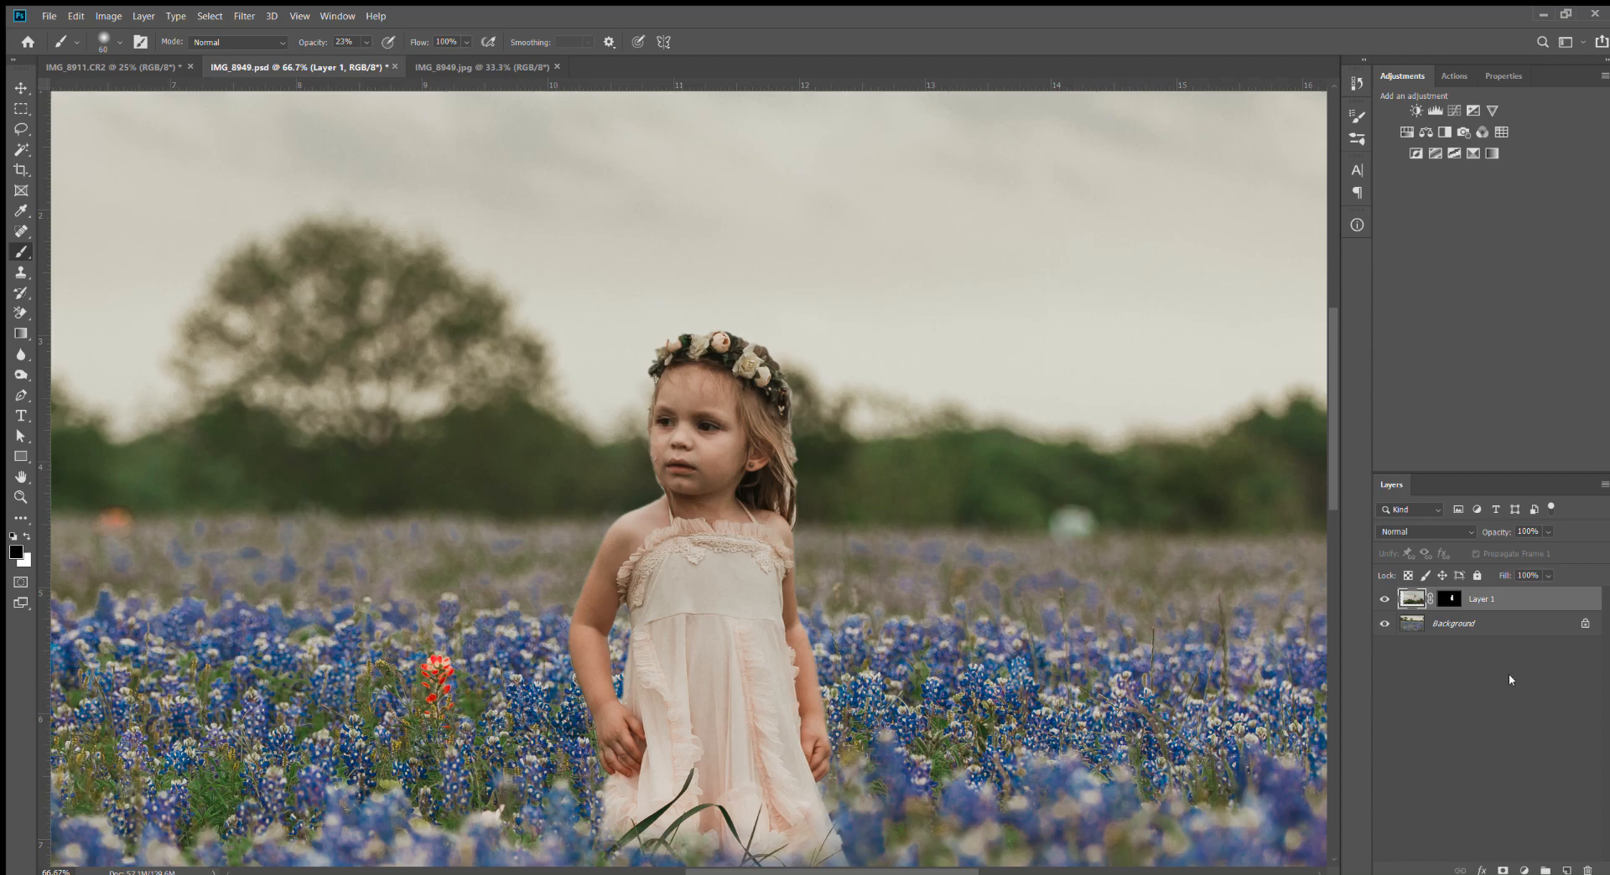
On Layer 1's mask, lasso the hair and crown edge at the back of the girl's head and fill it with black
left_click(1449, 599)
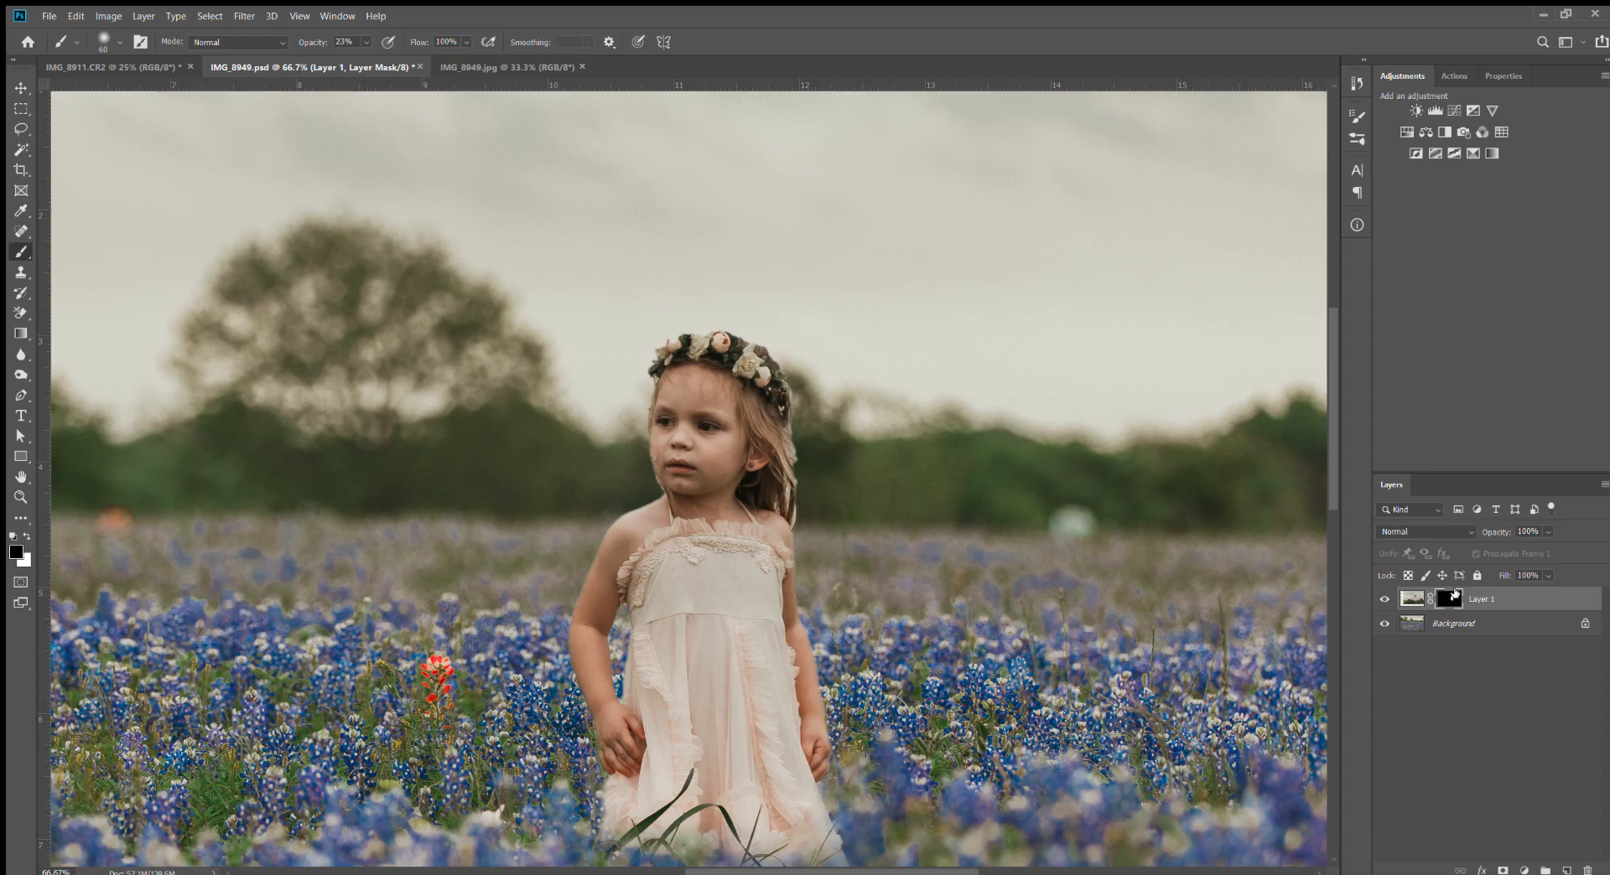
left_click(19, 129)
key("ctrl+1")
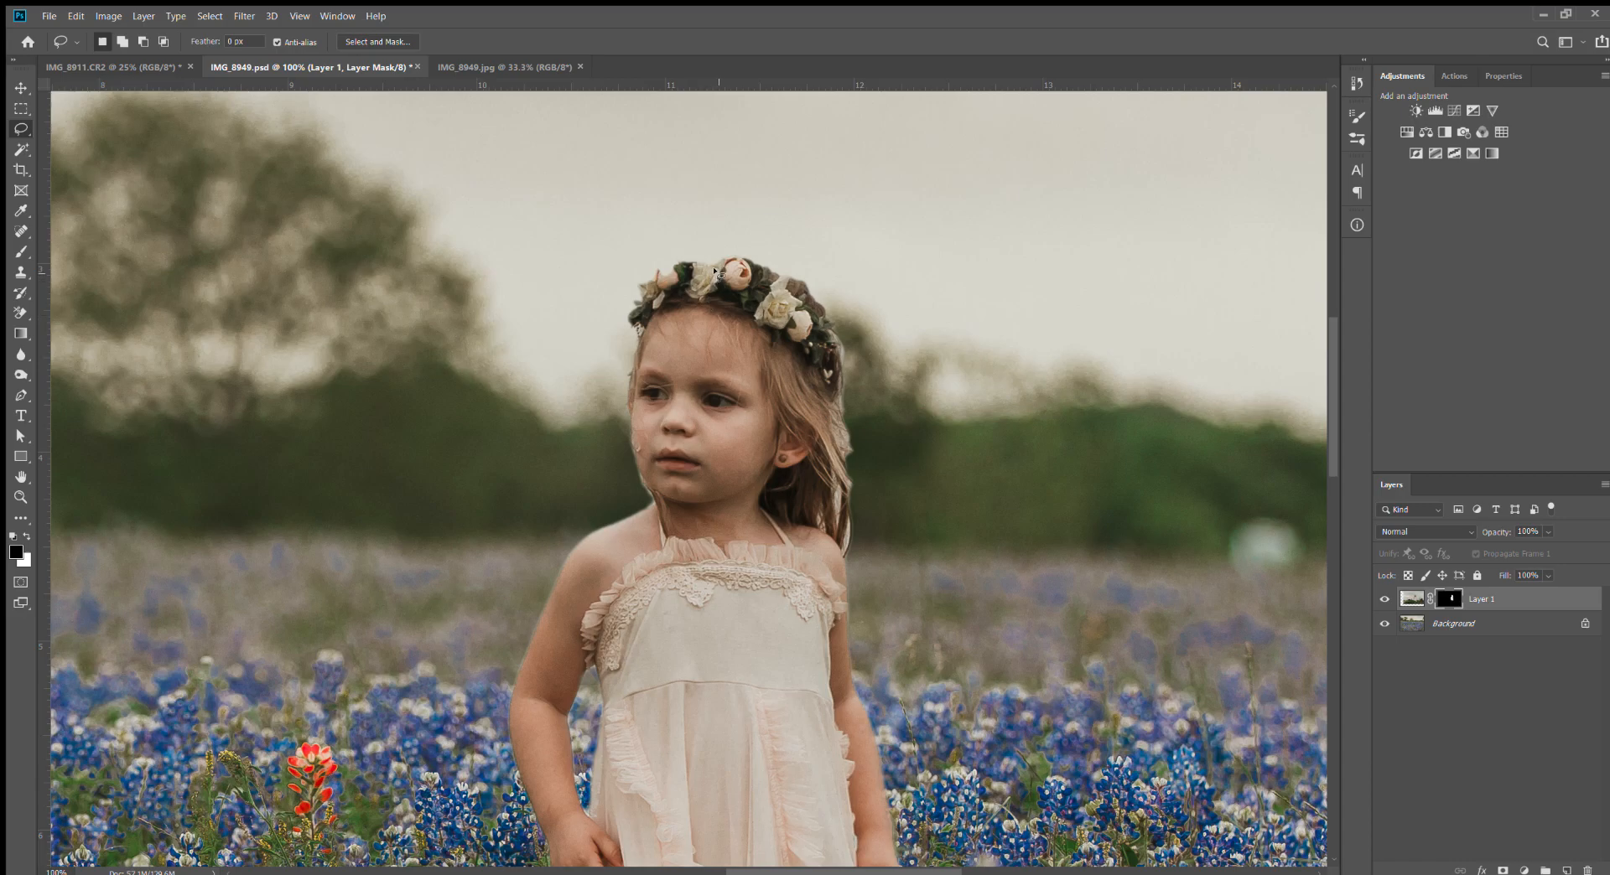
mouse_move(715, 300)
left_mouse_down()
mouse_move(719, 246)
mouse_move(813, 256)
mouse_move(855, 316)
mouse_move(857, 522)
mouse_move(842, 558)
mouse_move(792, 490)
mouse_move(802, 327)
mouse_move(780, 292)
mouse_move(717, 274)
left_mouse_up()
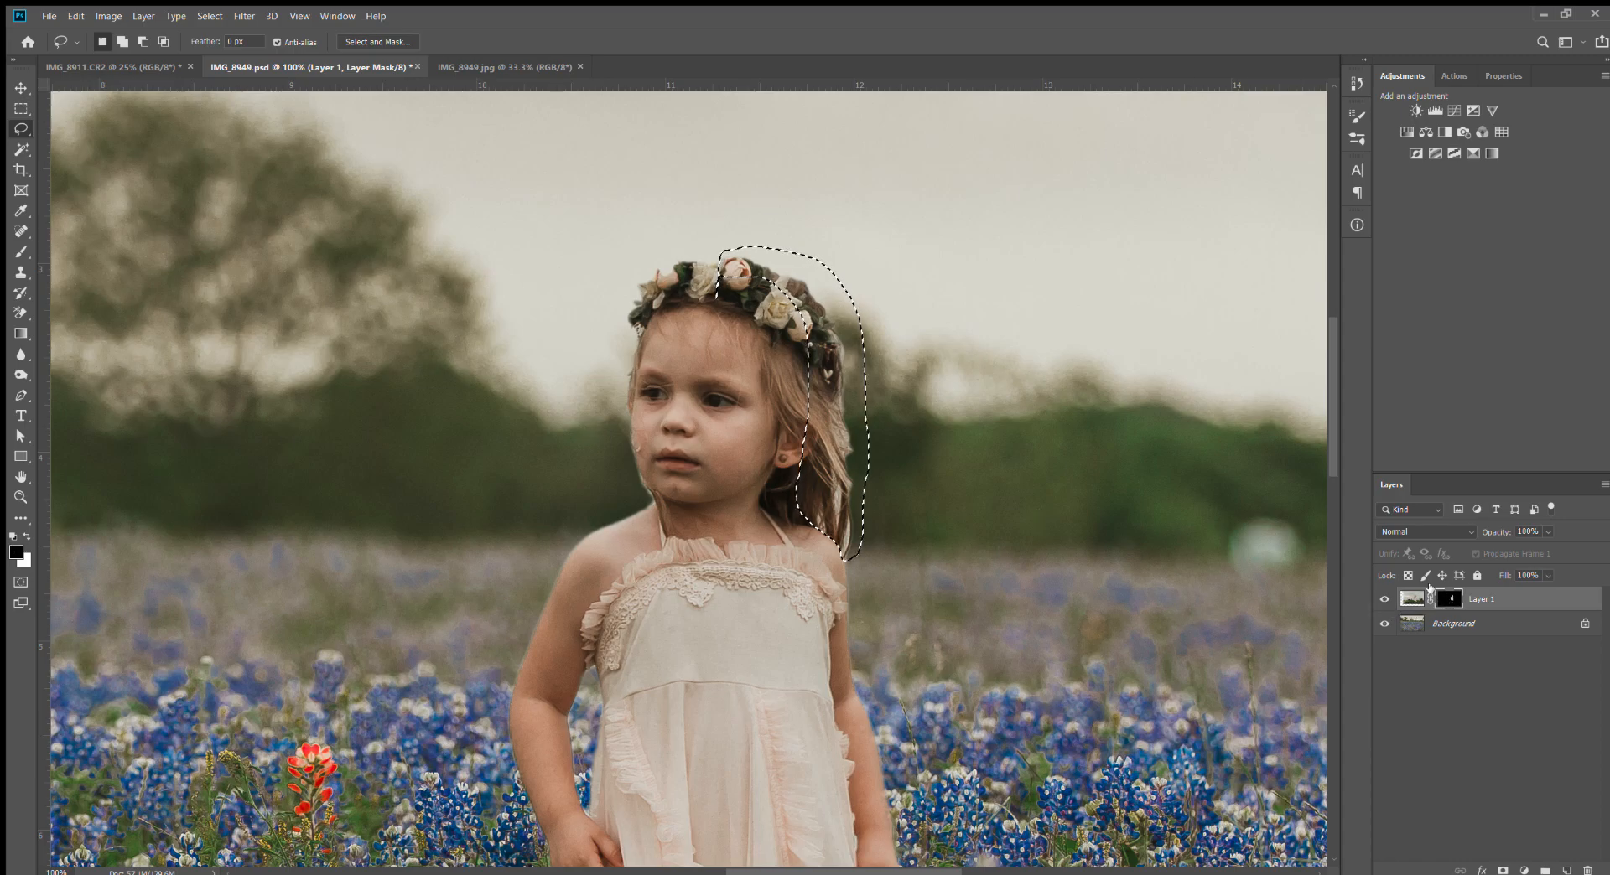
key("alt+BackSpace")
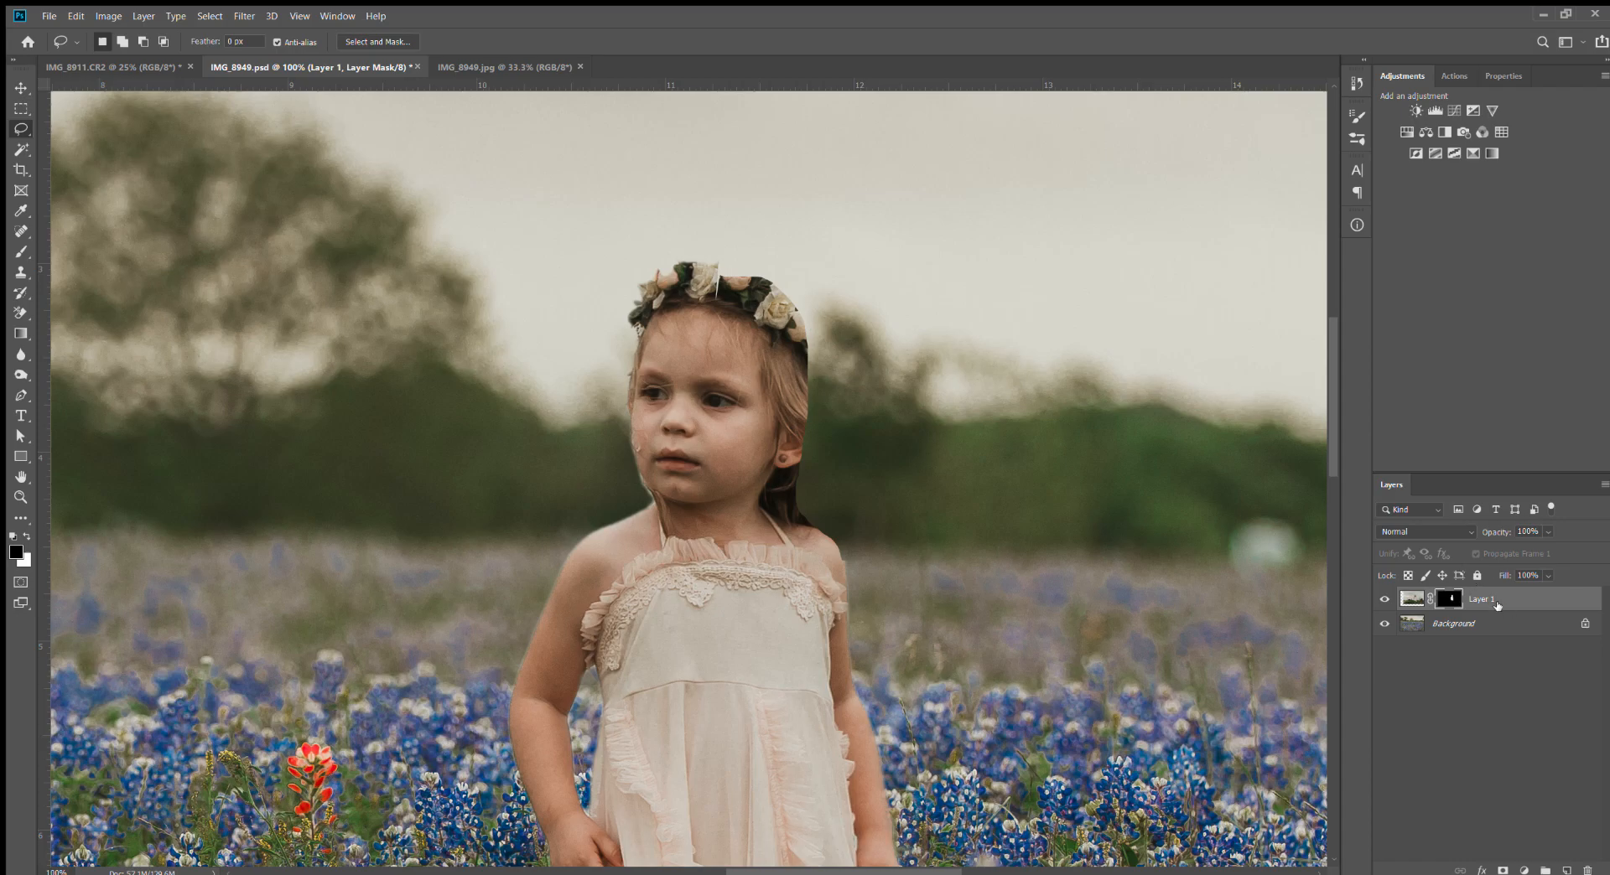
Duplicate Layer 1 and delete the layer mask from the copy
key("ctrl+2")
key("ctrl+minus")
key("ctrl+minus")
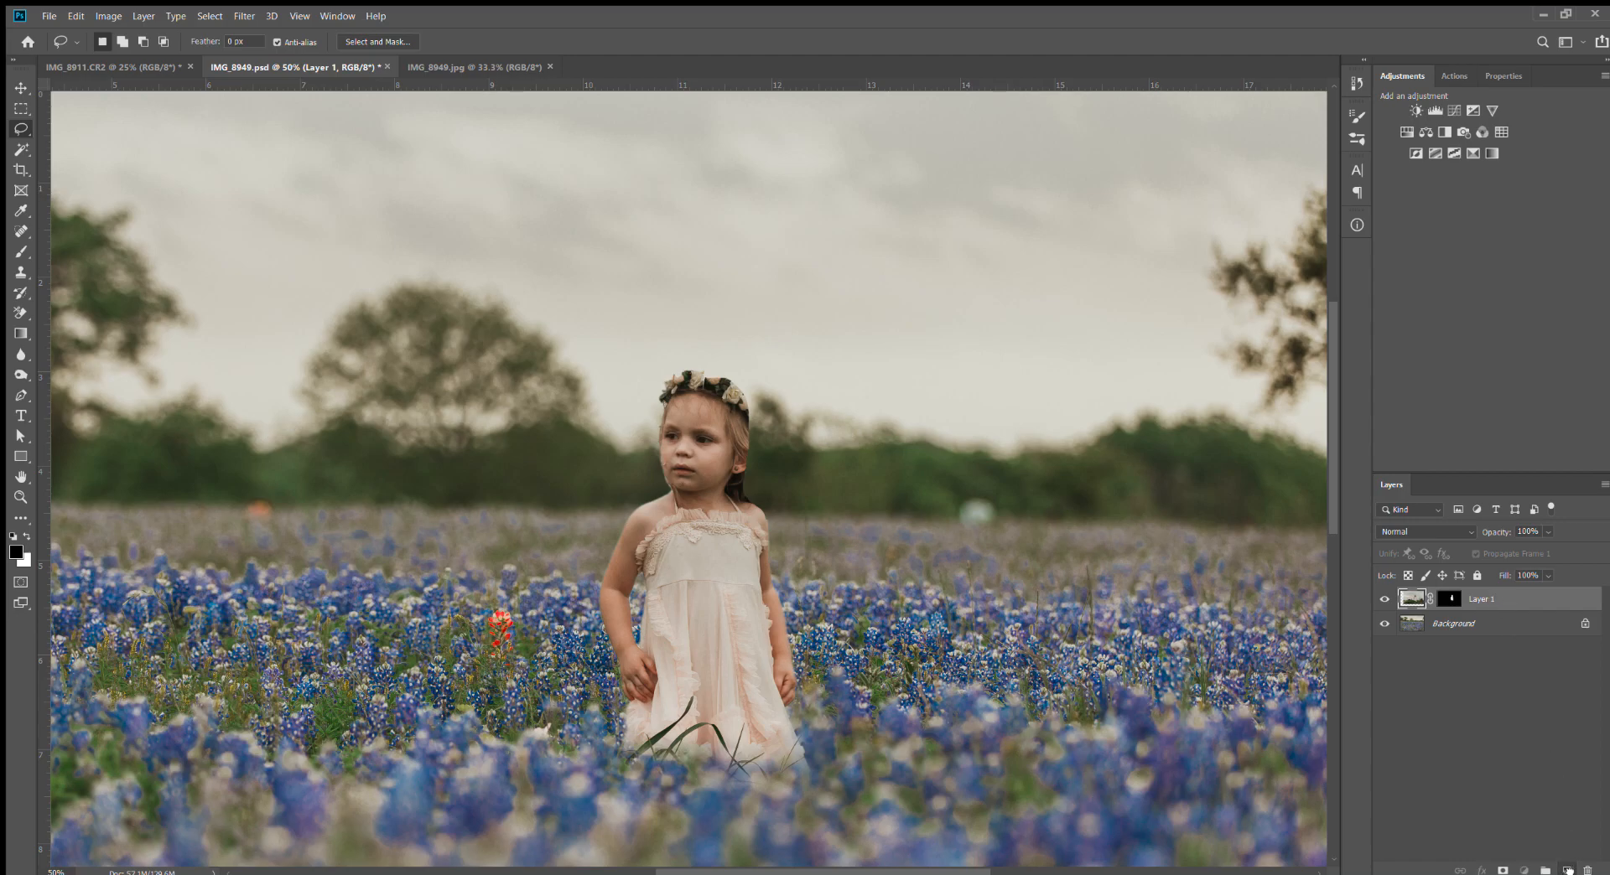
left_click_drag(1568, 870, 1568, 870)
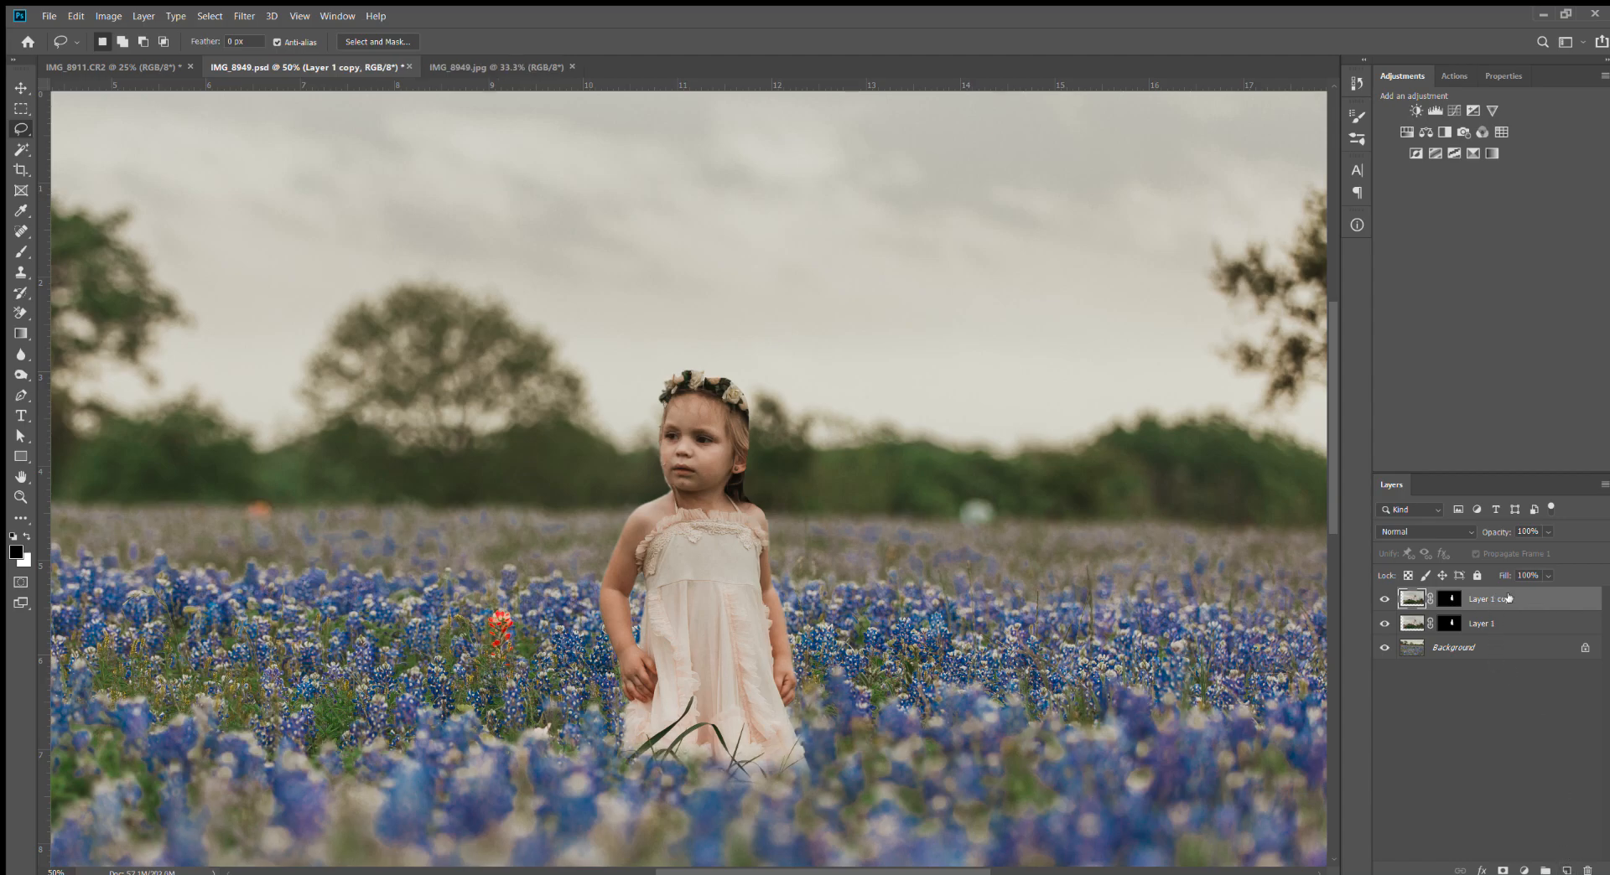
left_click(1451, 599)
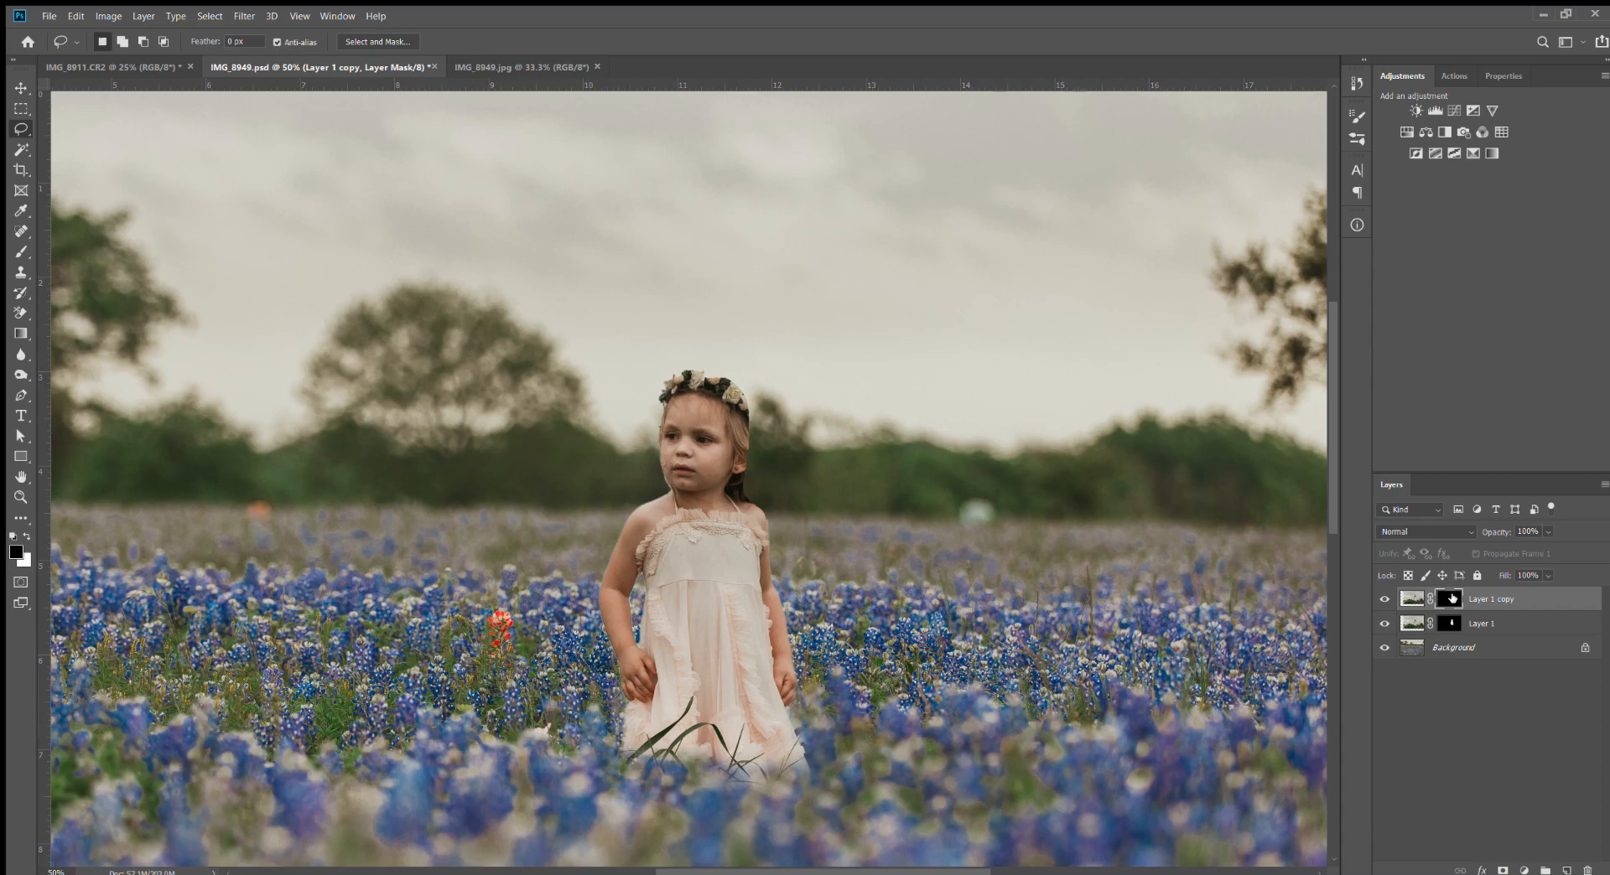
key("Delete")
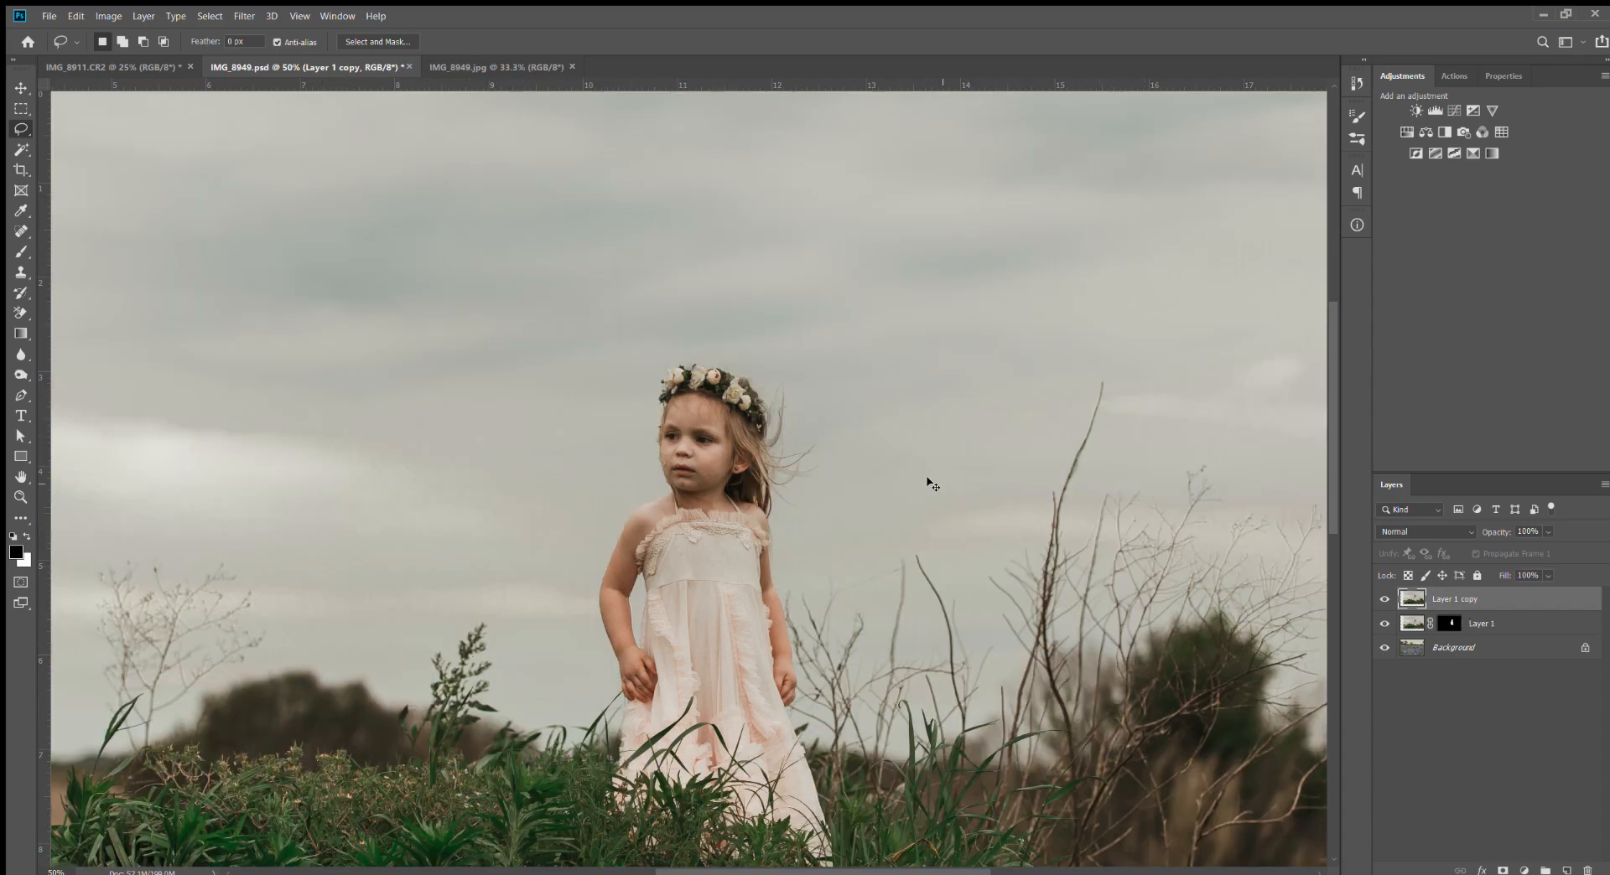
Rename the masked layer "body" and the unmasked copy above it "hair"
key("ctrl+minus")
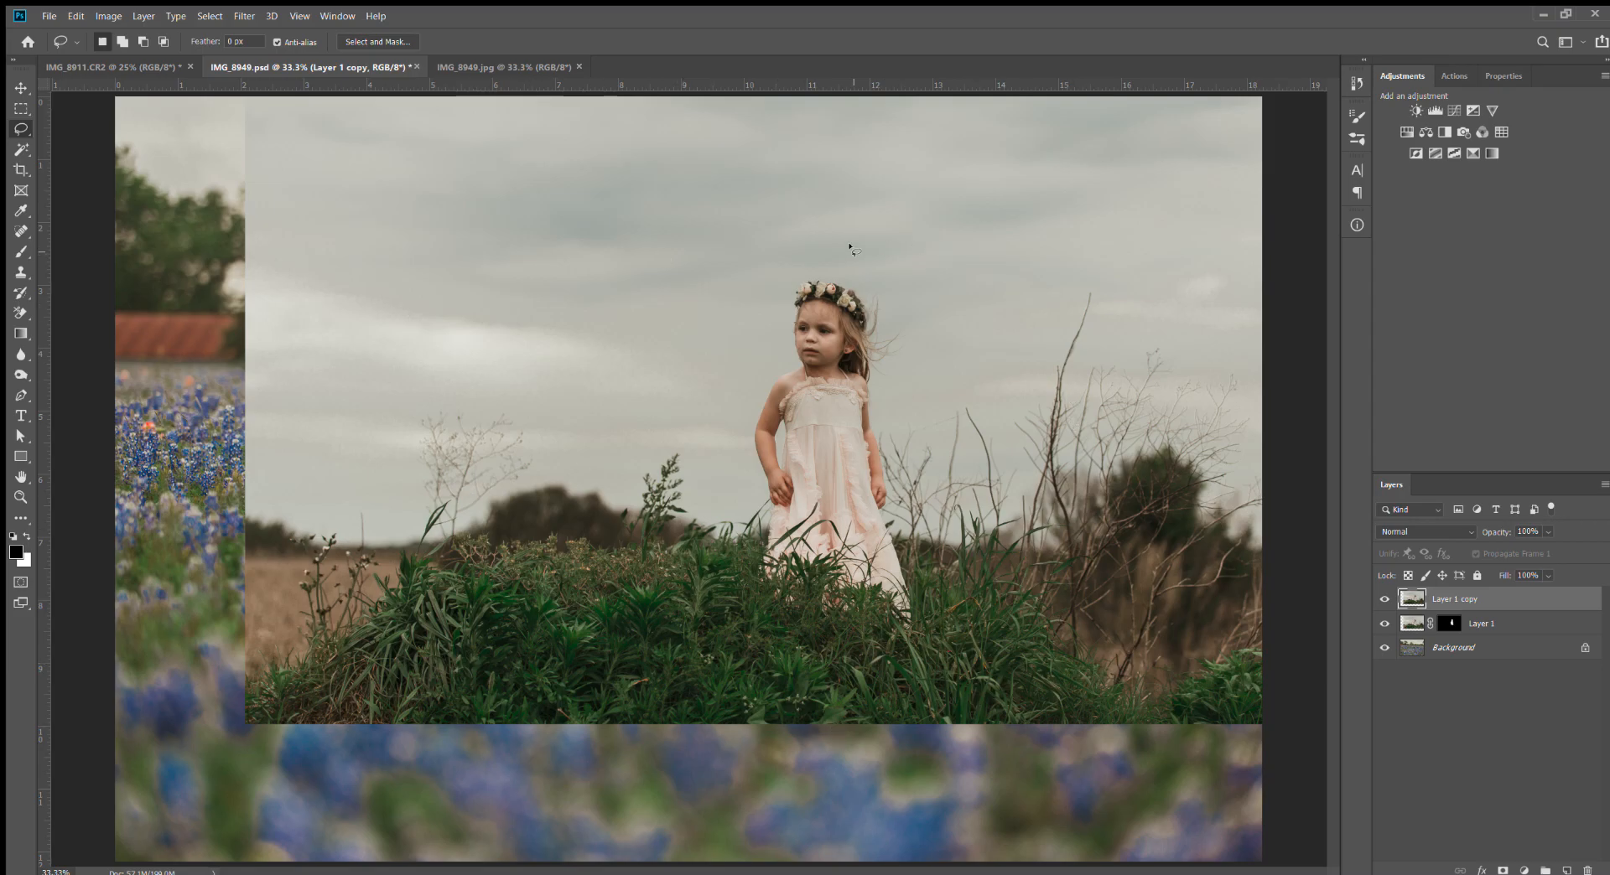
left_click(1480, 624)
double_click(1480, 624)
type("body")
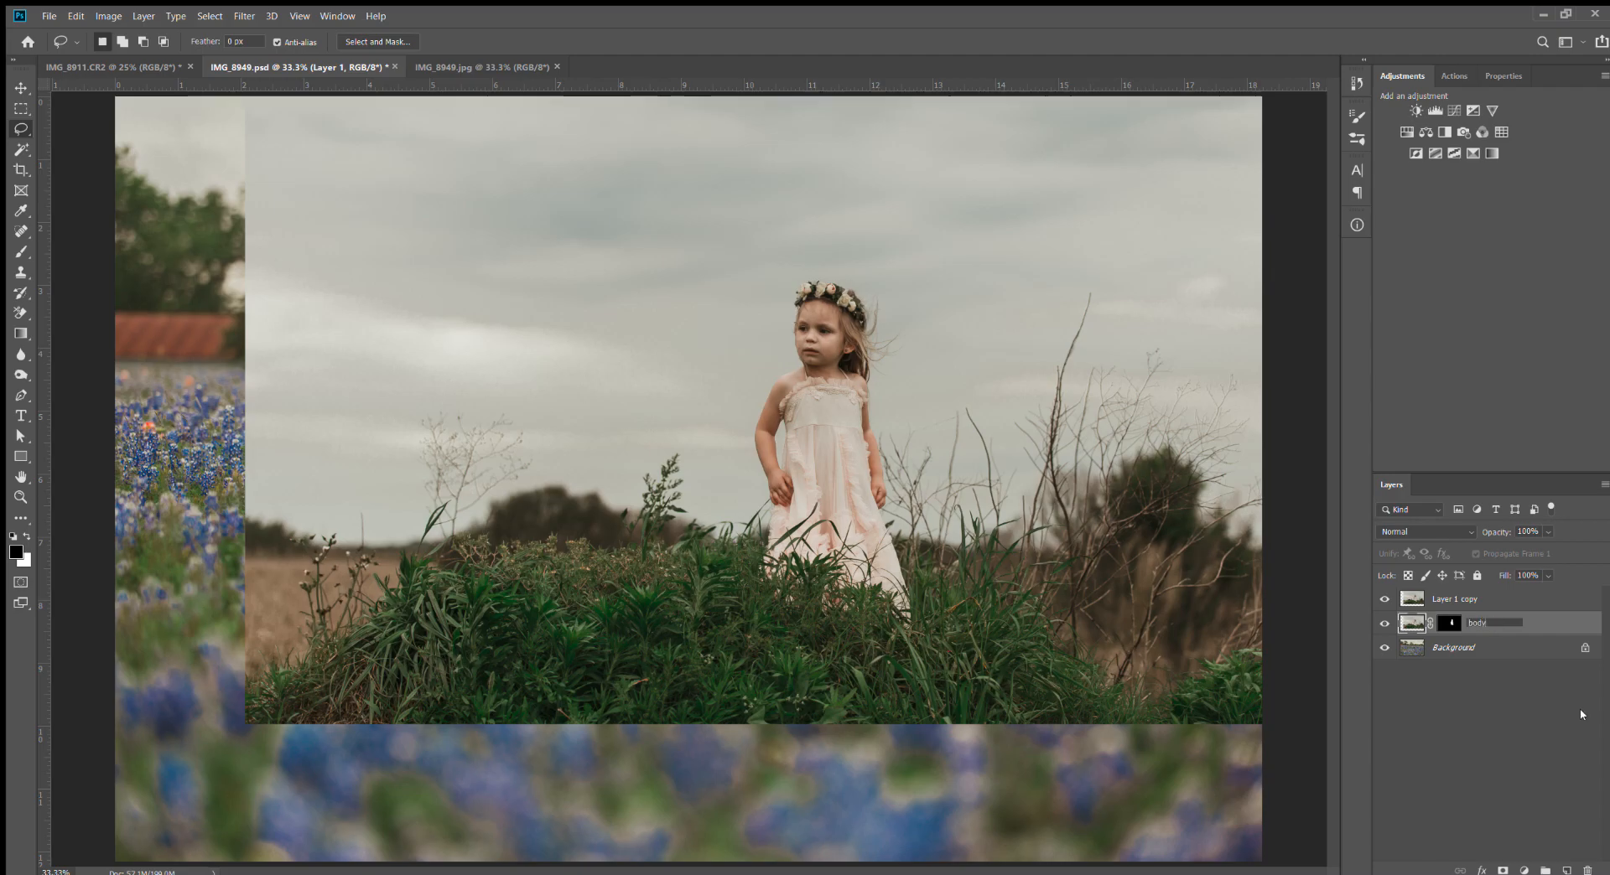
double_click(1459, 599)
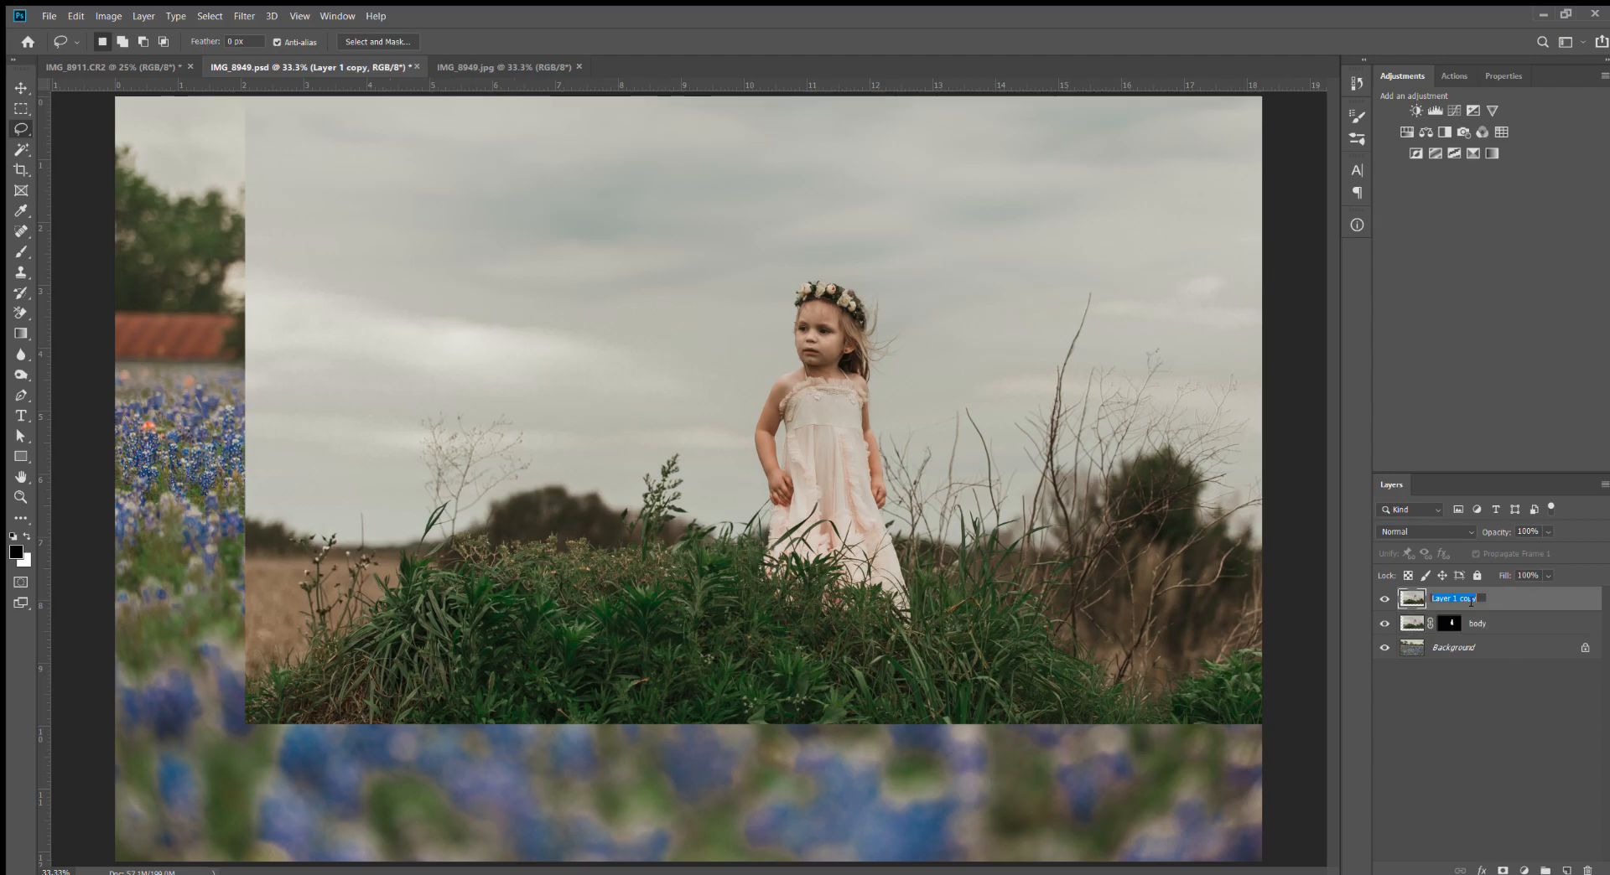
type("hair")
key("Return")
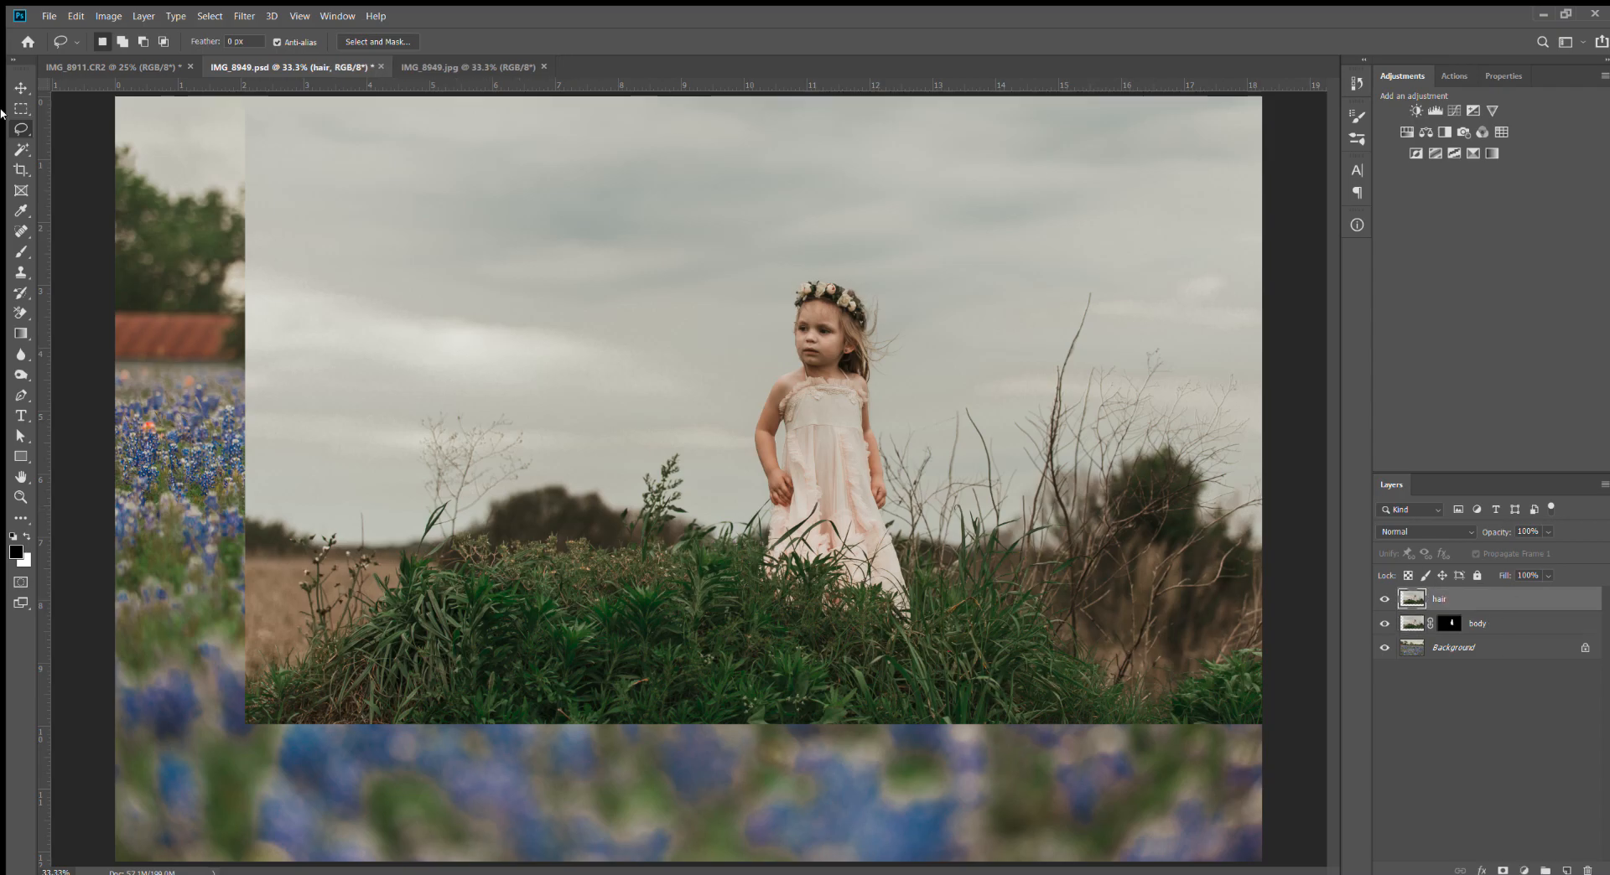
Start Select and Mask on the hair layer, with Feather, Contrast and Shift Edge at 0 and preview Transparency at 52%
left_click(15, 148)
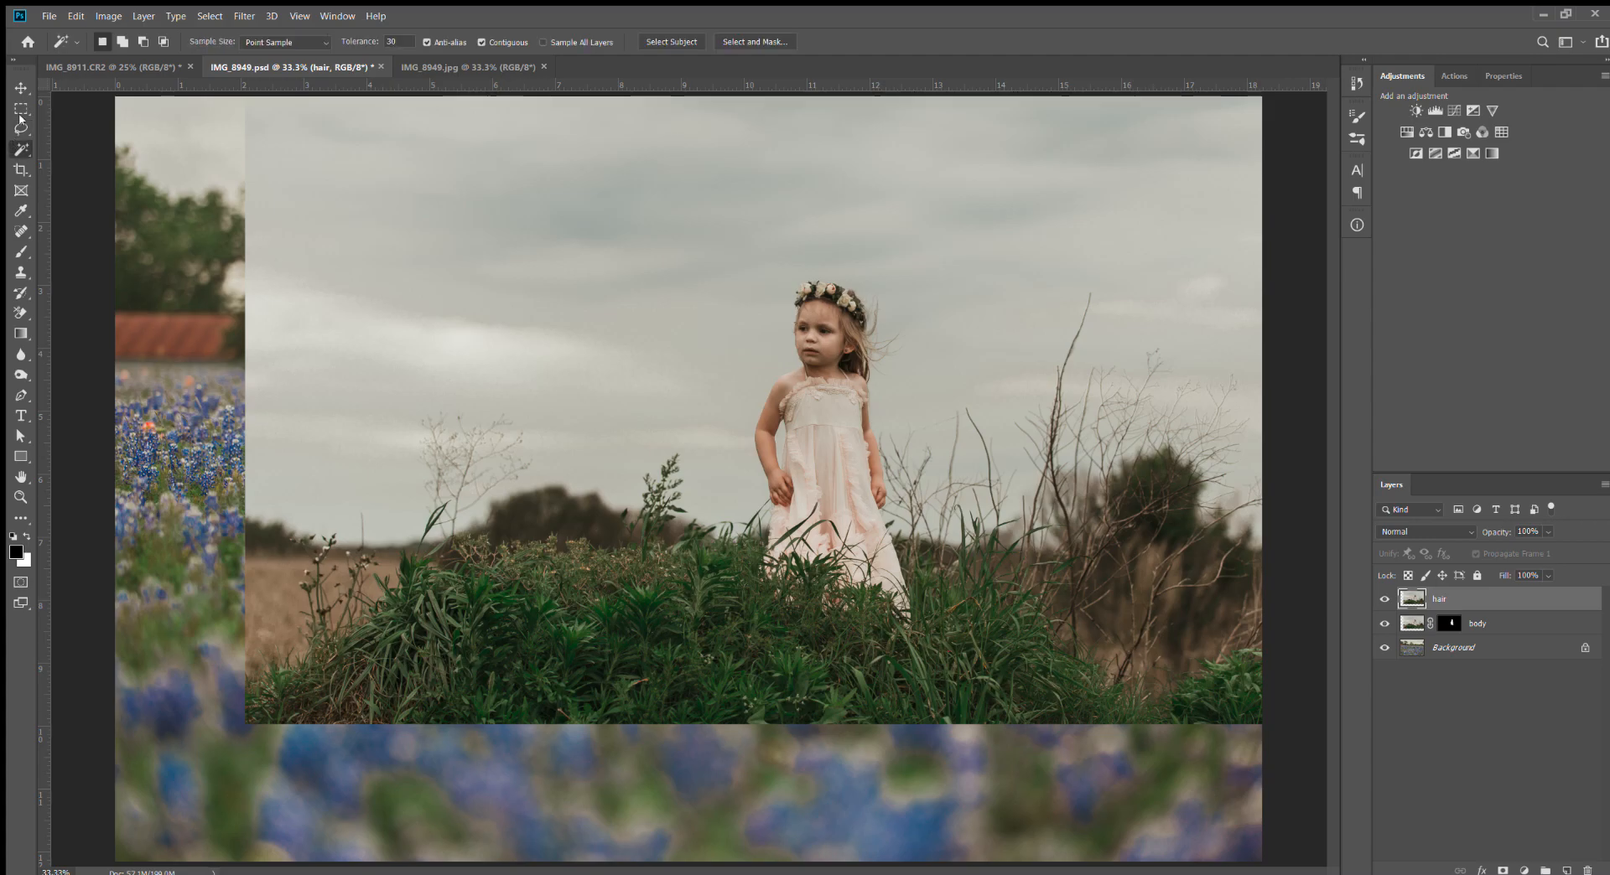
left_click(718, 39)
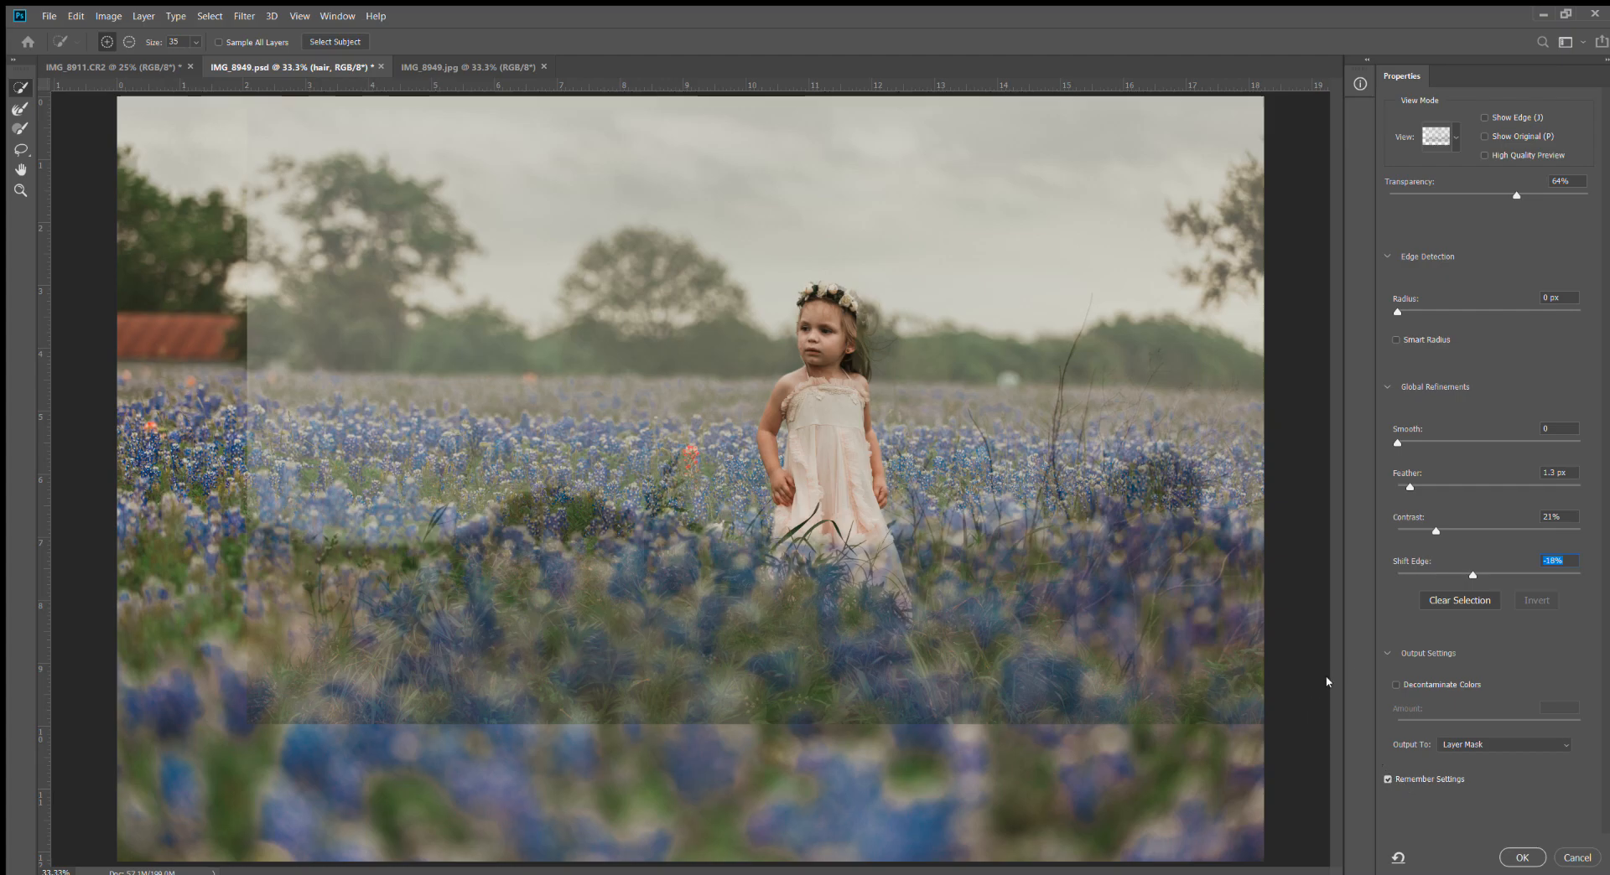
key("ctrl+plus")
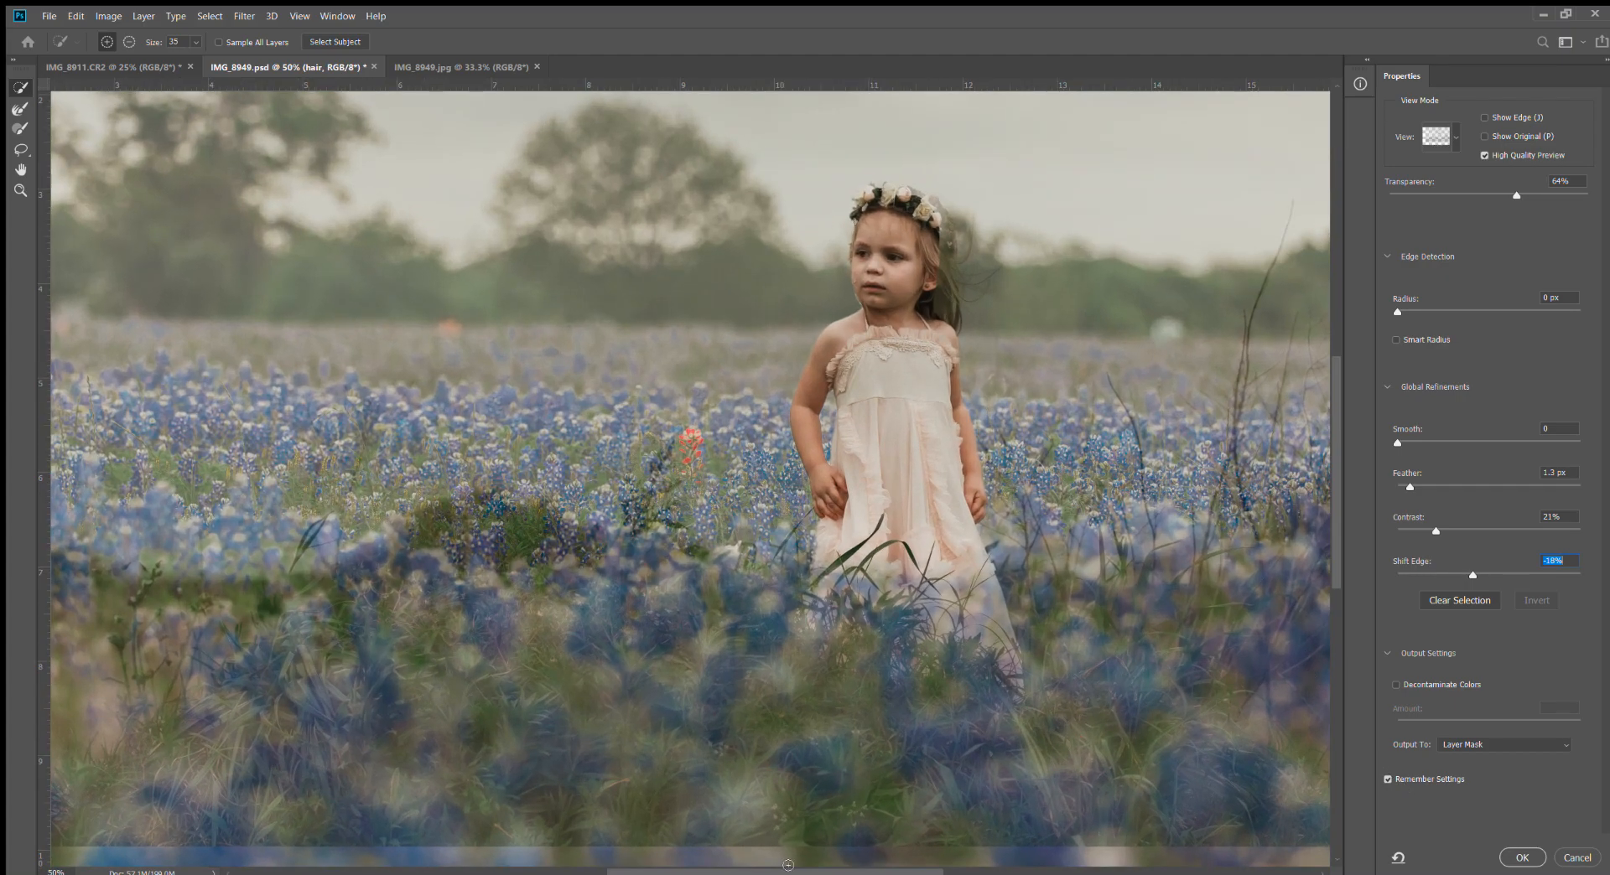
left_click_drag(787, 872, 862, 860)
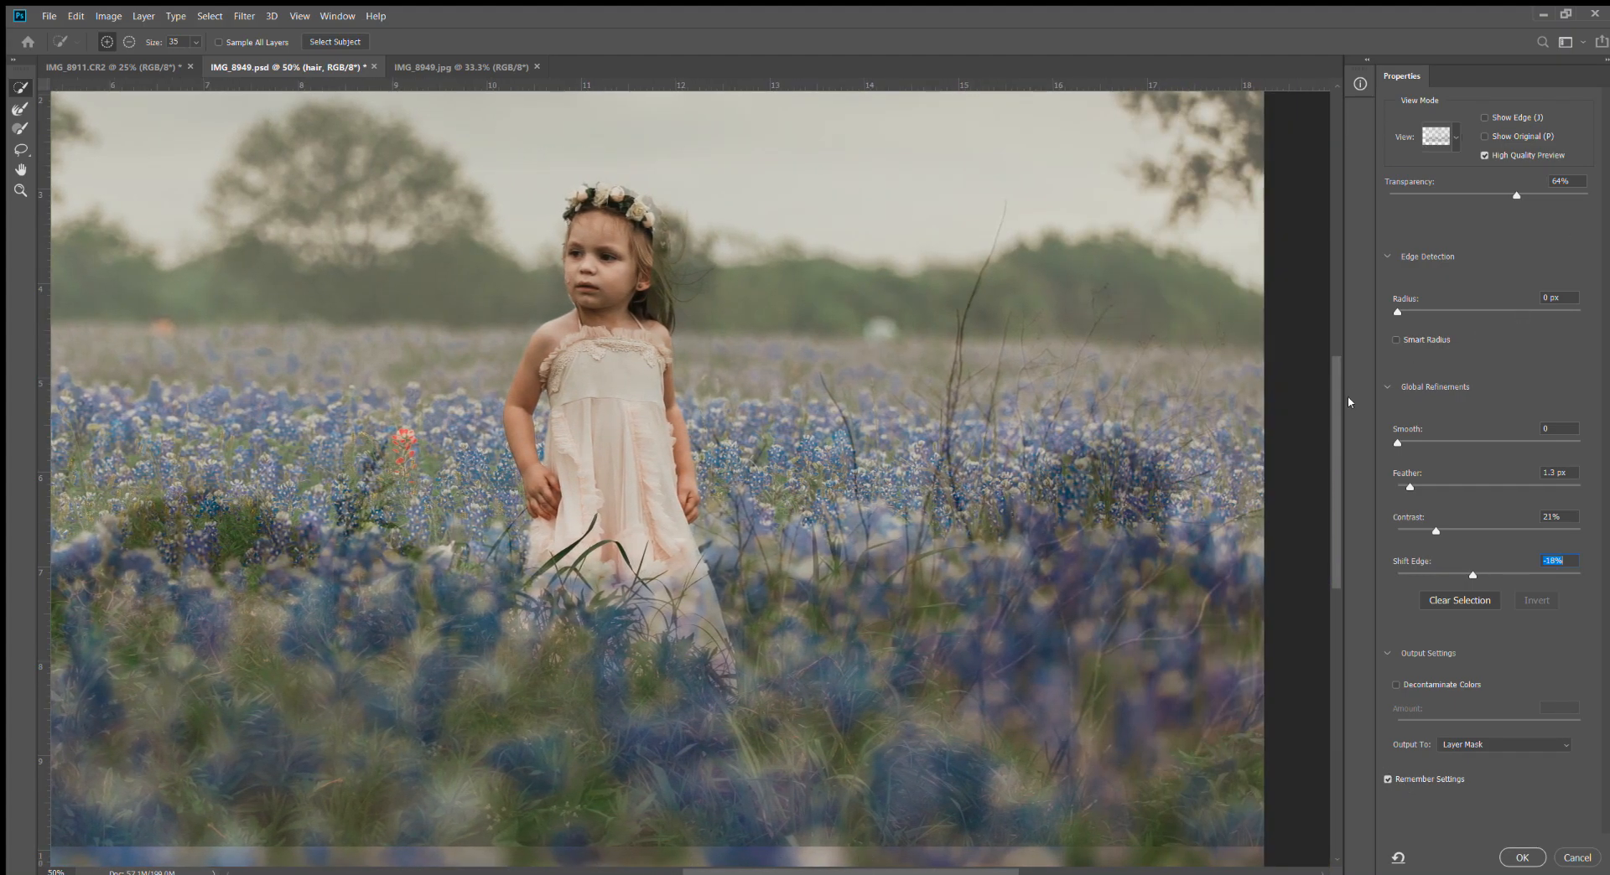
scroll(1342, 385, "up", 4)
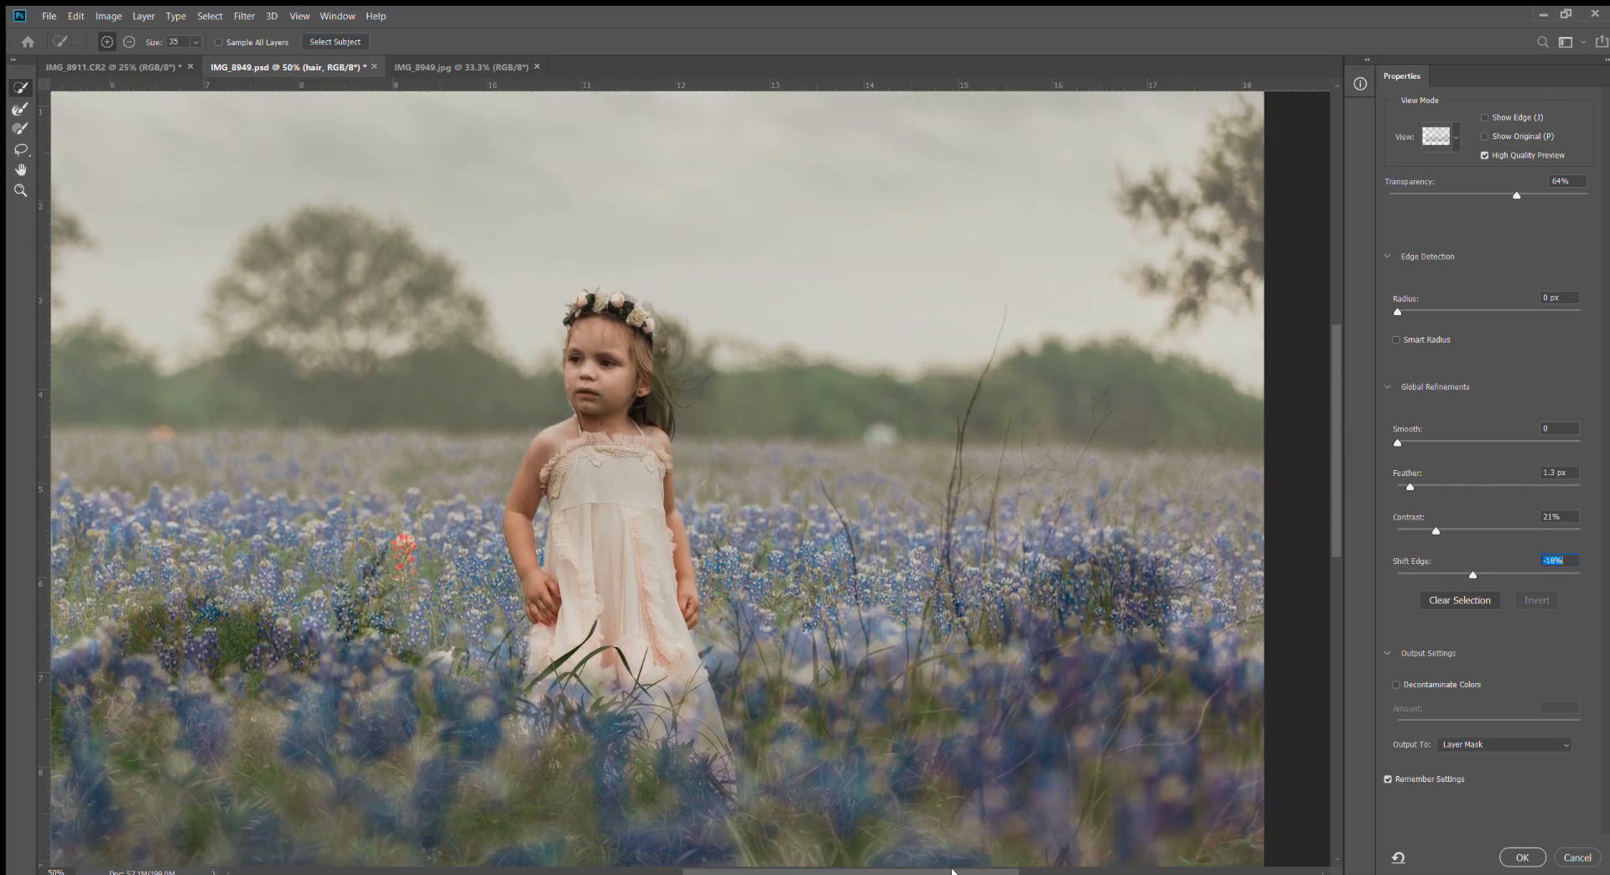
scroll(1169, 630, "left", 3)
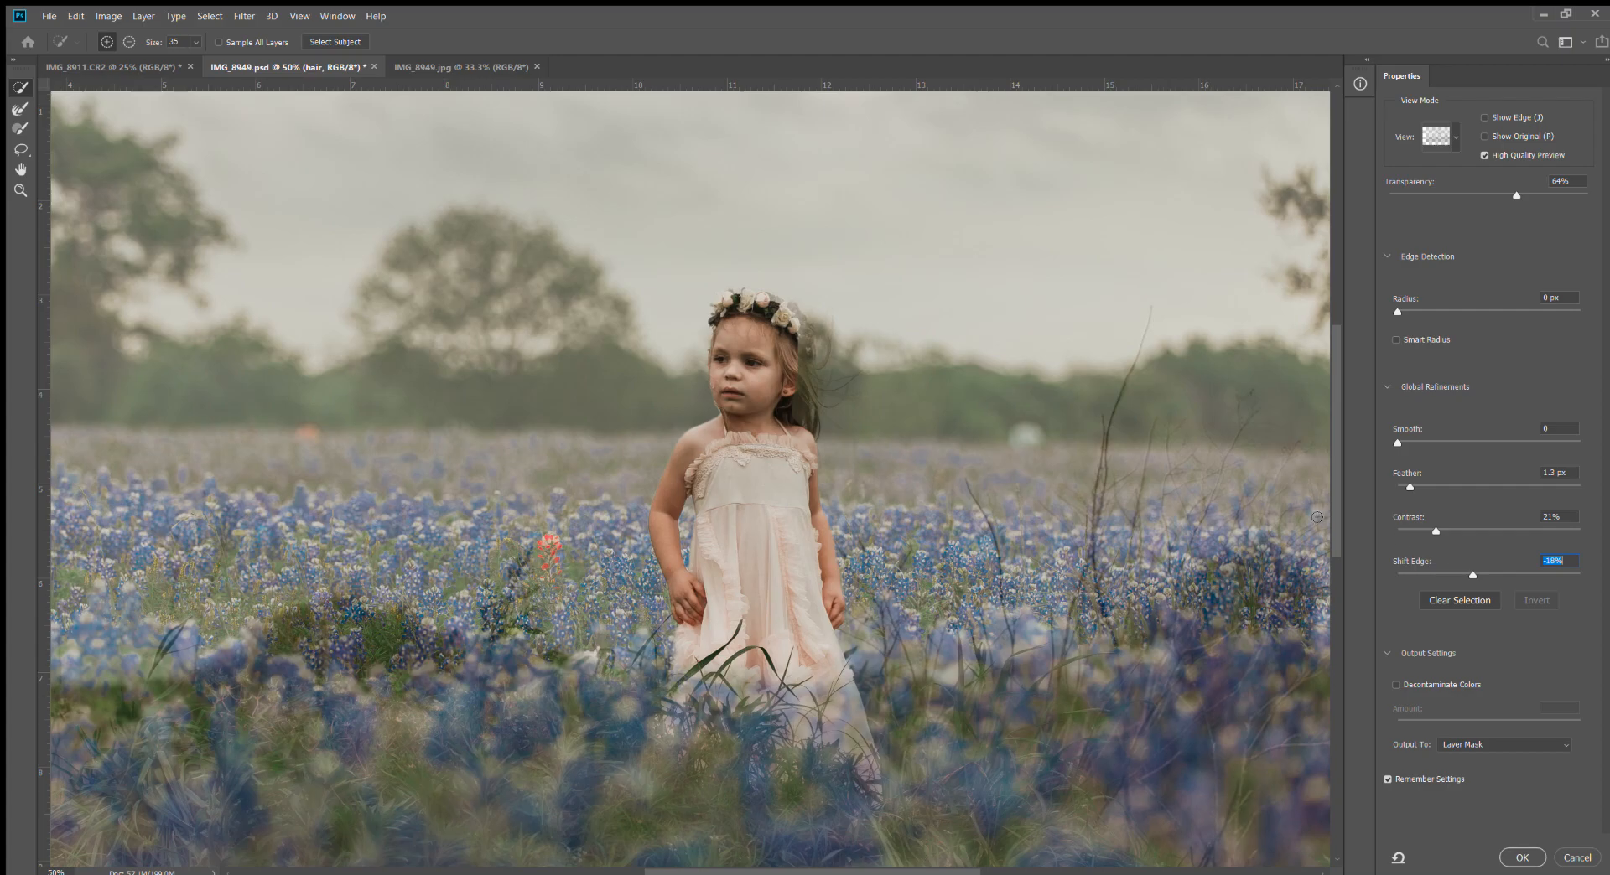
left_click_drag(1410, 486, 1395, 531)
left_click(1558, 561)
type("0")
mouse_move(1513, 196)
left_mouse_down()
mouse_move(1589, 196)
mouse_move(1492, 213)
left_mouse_up()
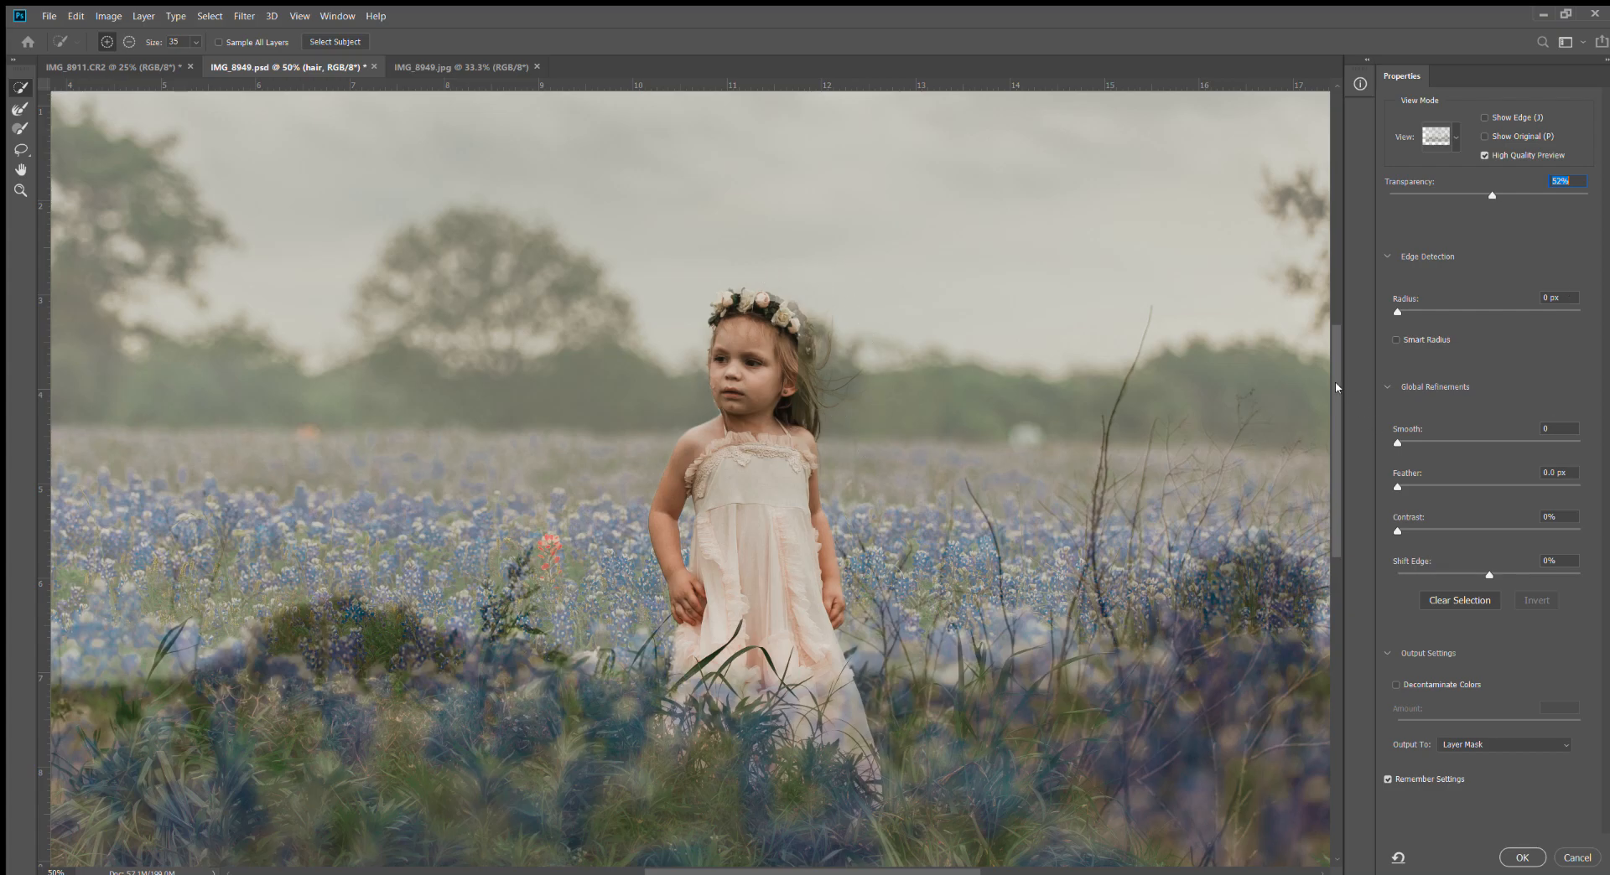
Quick-select the flower crown and the hair at the back of the girl's head, down to her shoulder
key("ctrl+plus")
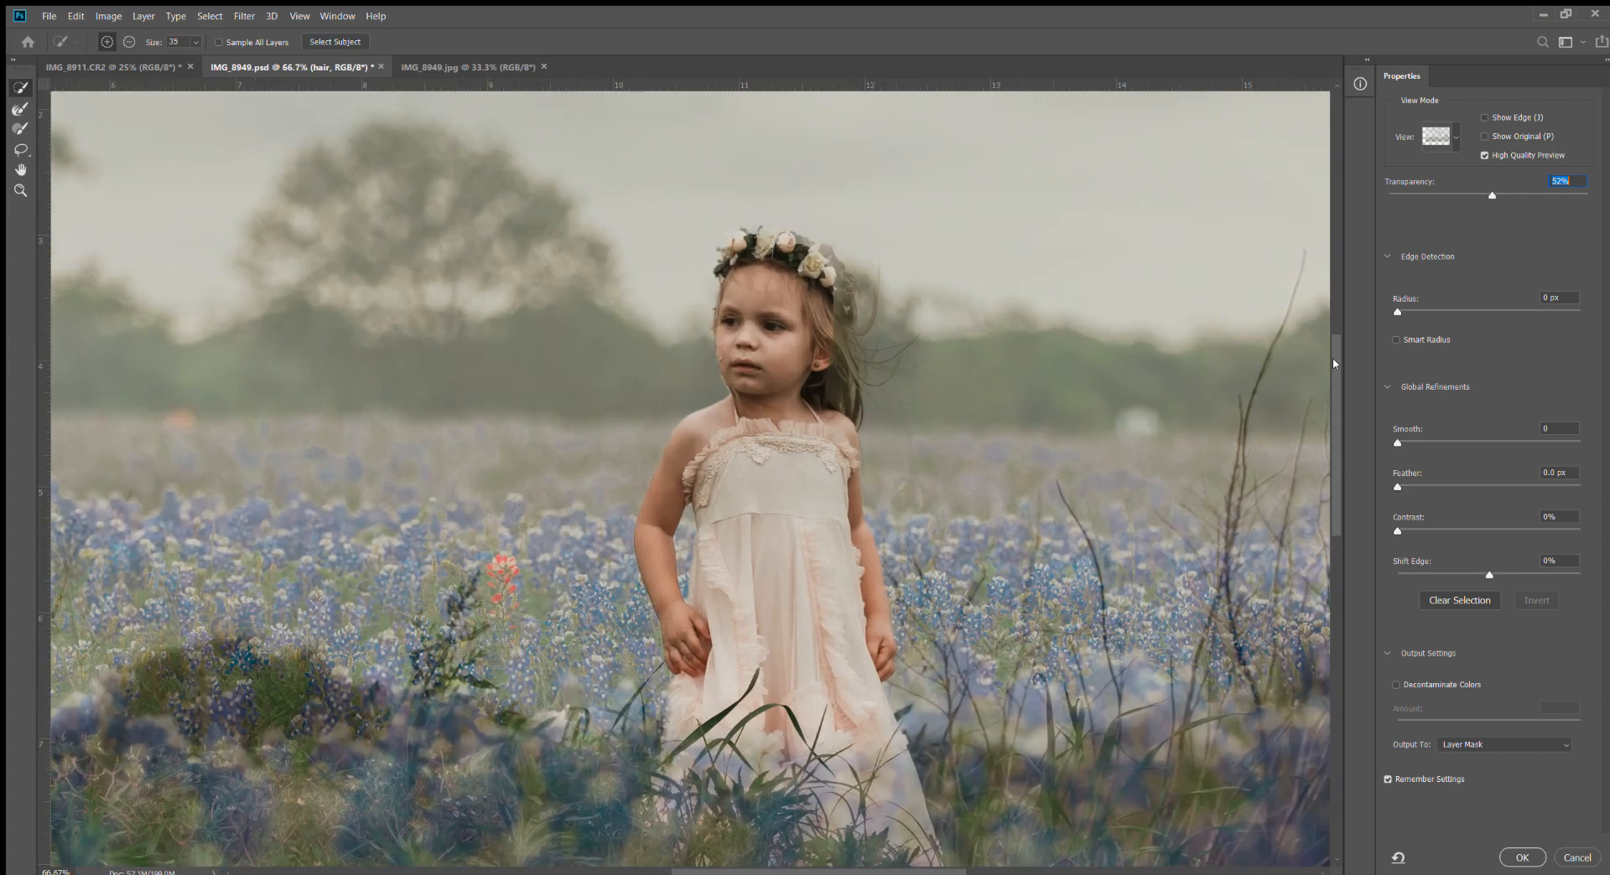
key("ctrl+plus")
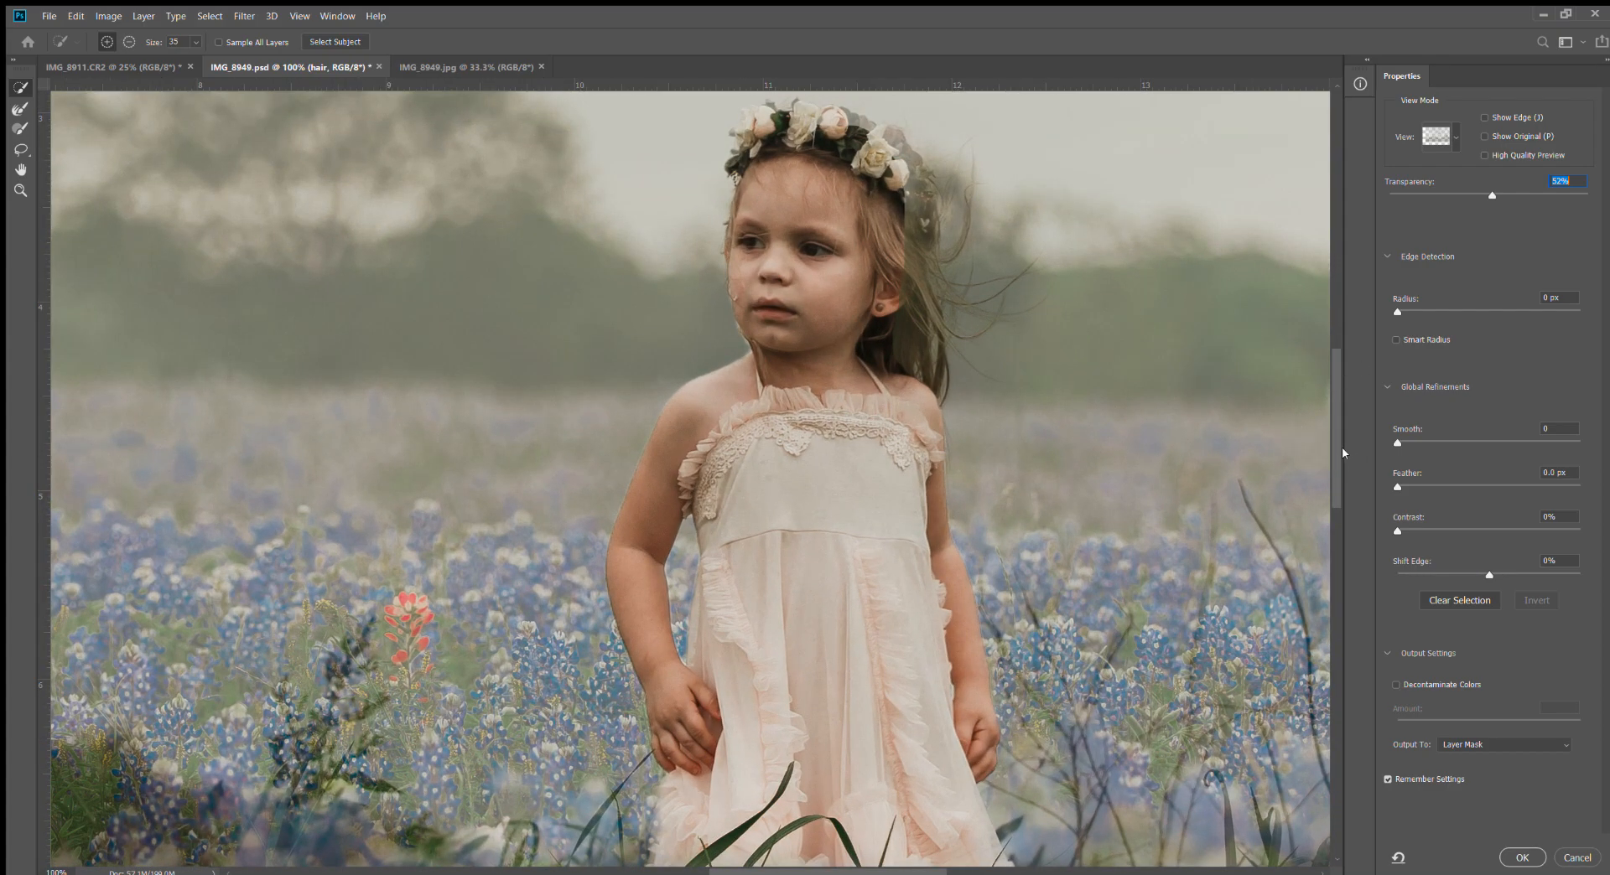
scroll(1333, 452, "up", 3)
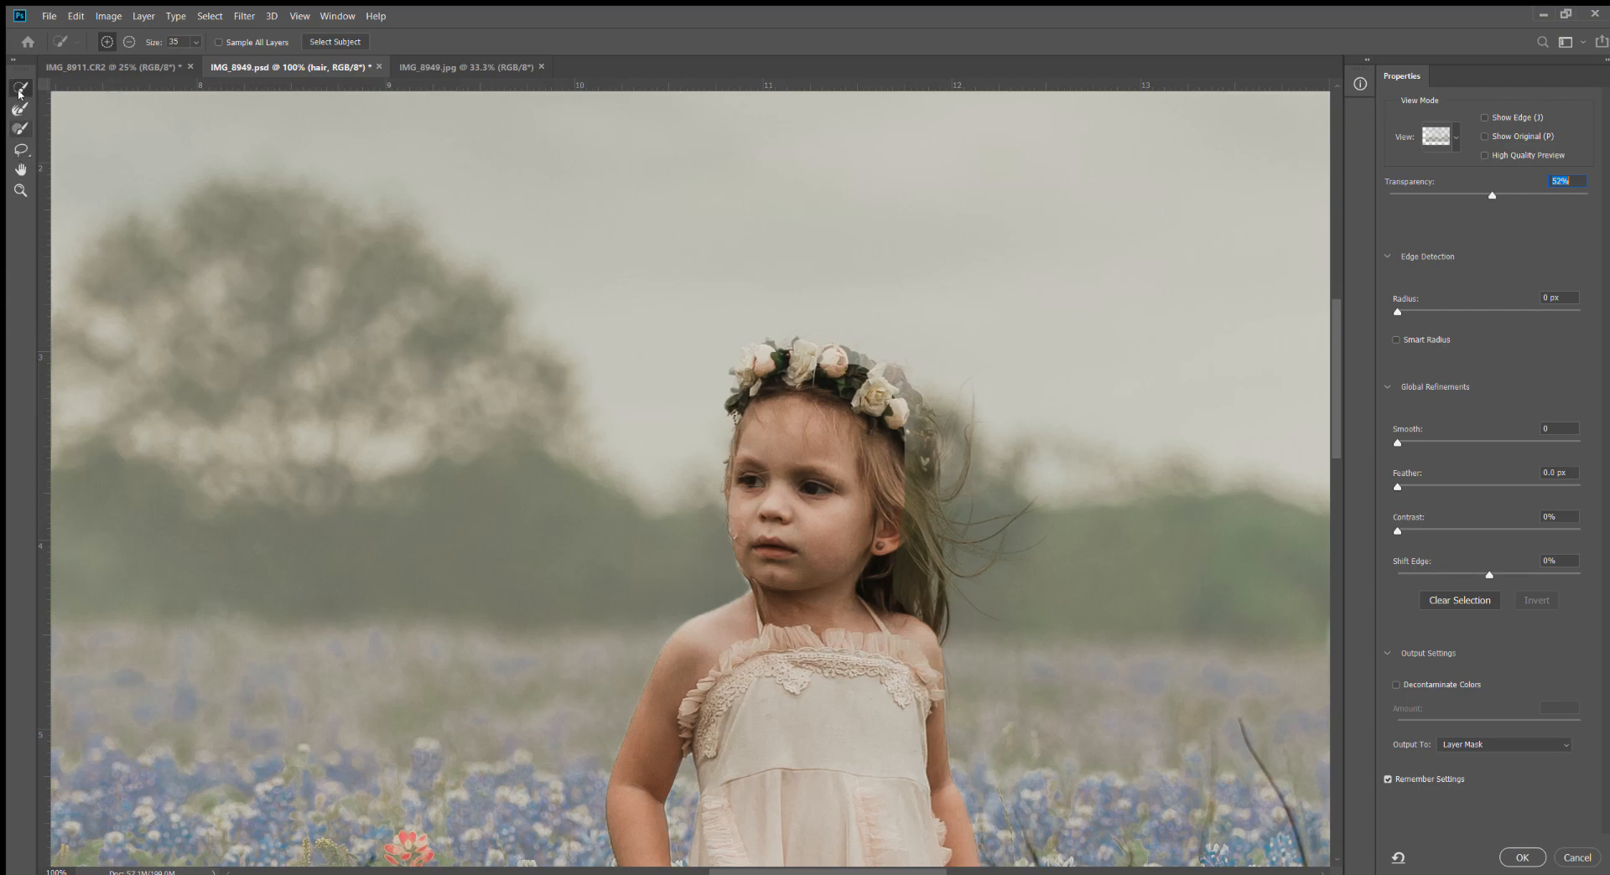
key("[")
mouse_move(826, 359)
left_mouse_down()
mouse_move(906, 394)
mouse_move(918, 608)
mouse_move(939, 578)
mouse_move(913, 602)
left_mouse_up()
key("]")
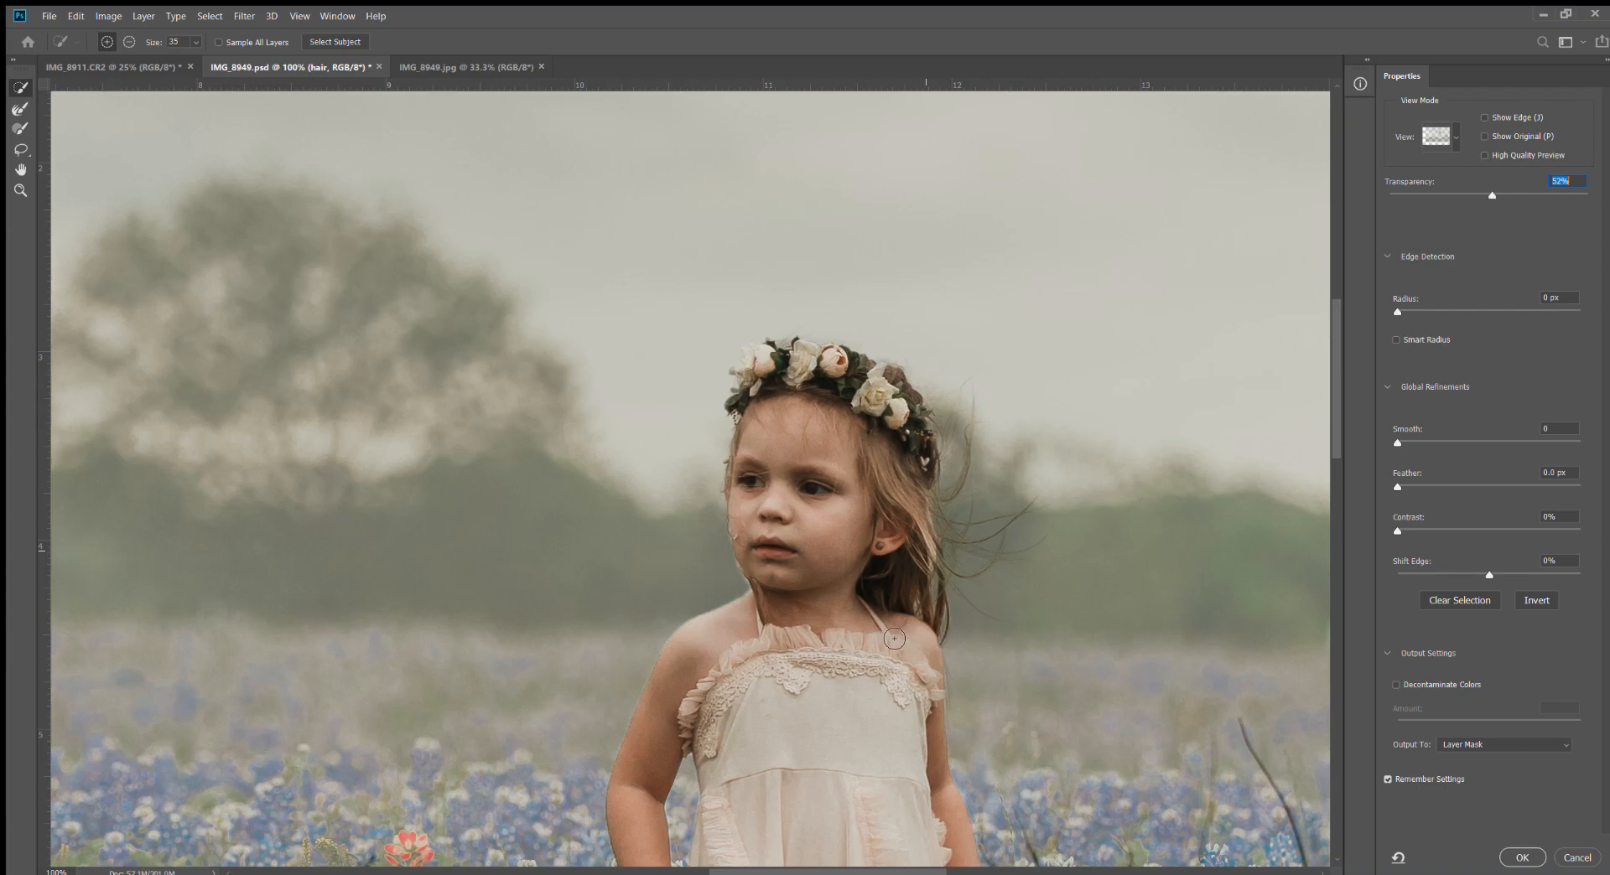
Choose the Refine Edge Brush, try a larger edge detection Radius and return it to 0 px
left_click(18, 109)
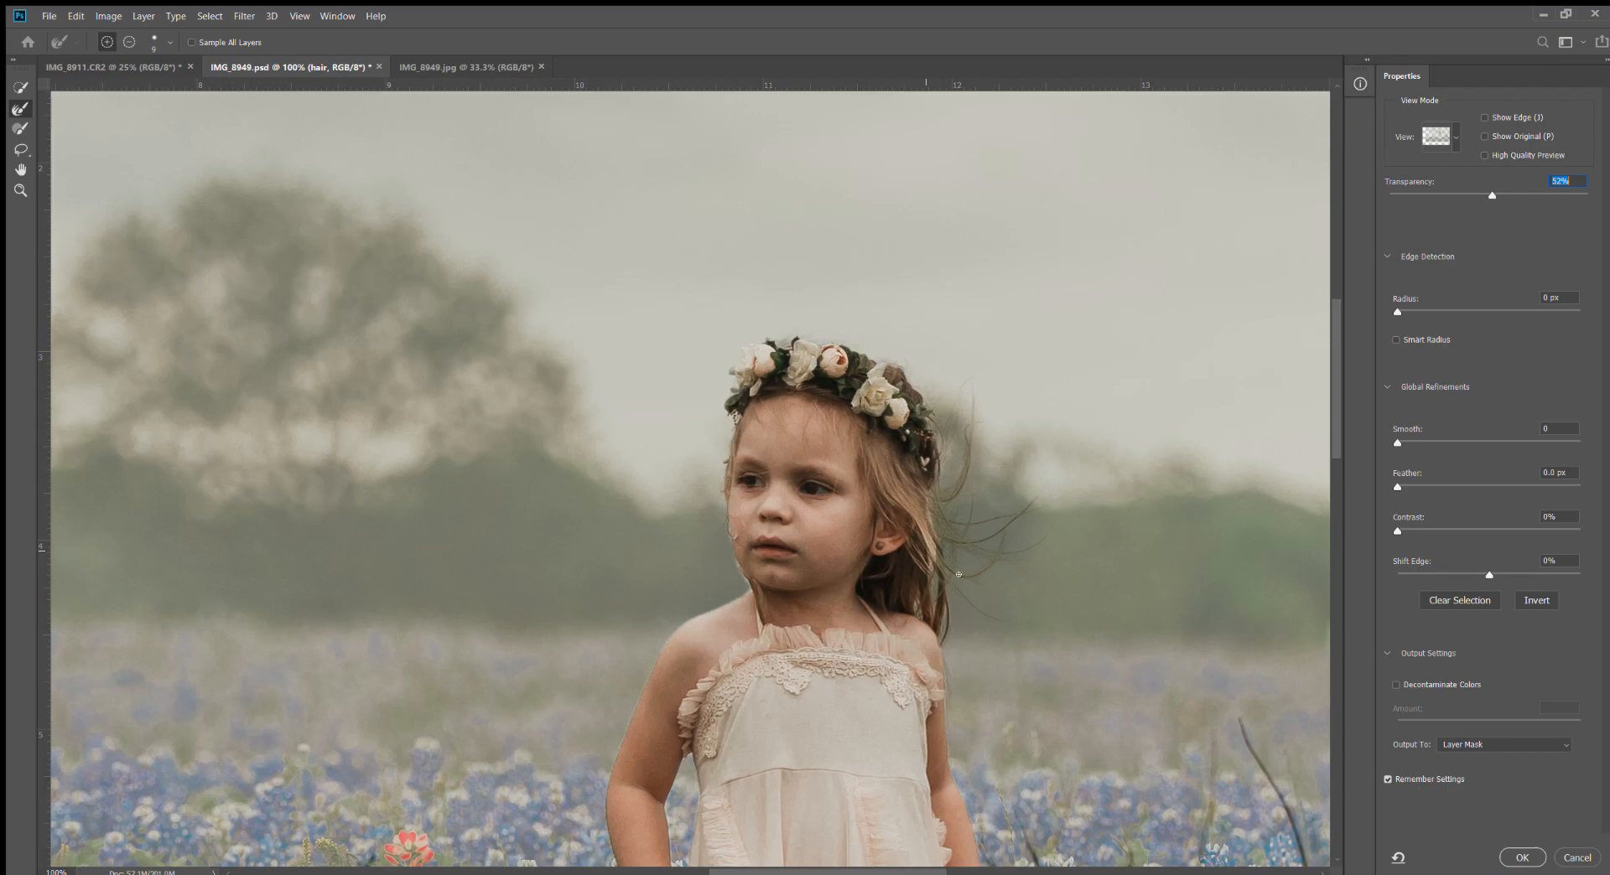
left_click_drag(1397, 312, 1573, 309)
left_click_drag(1444, 309, 1385, 313)
left_click_drag(803, 874, 824, 872)
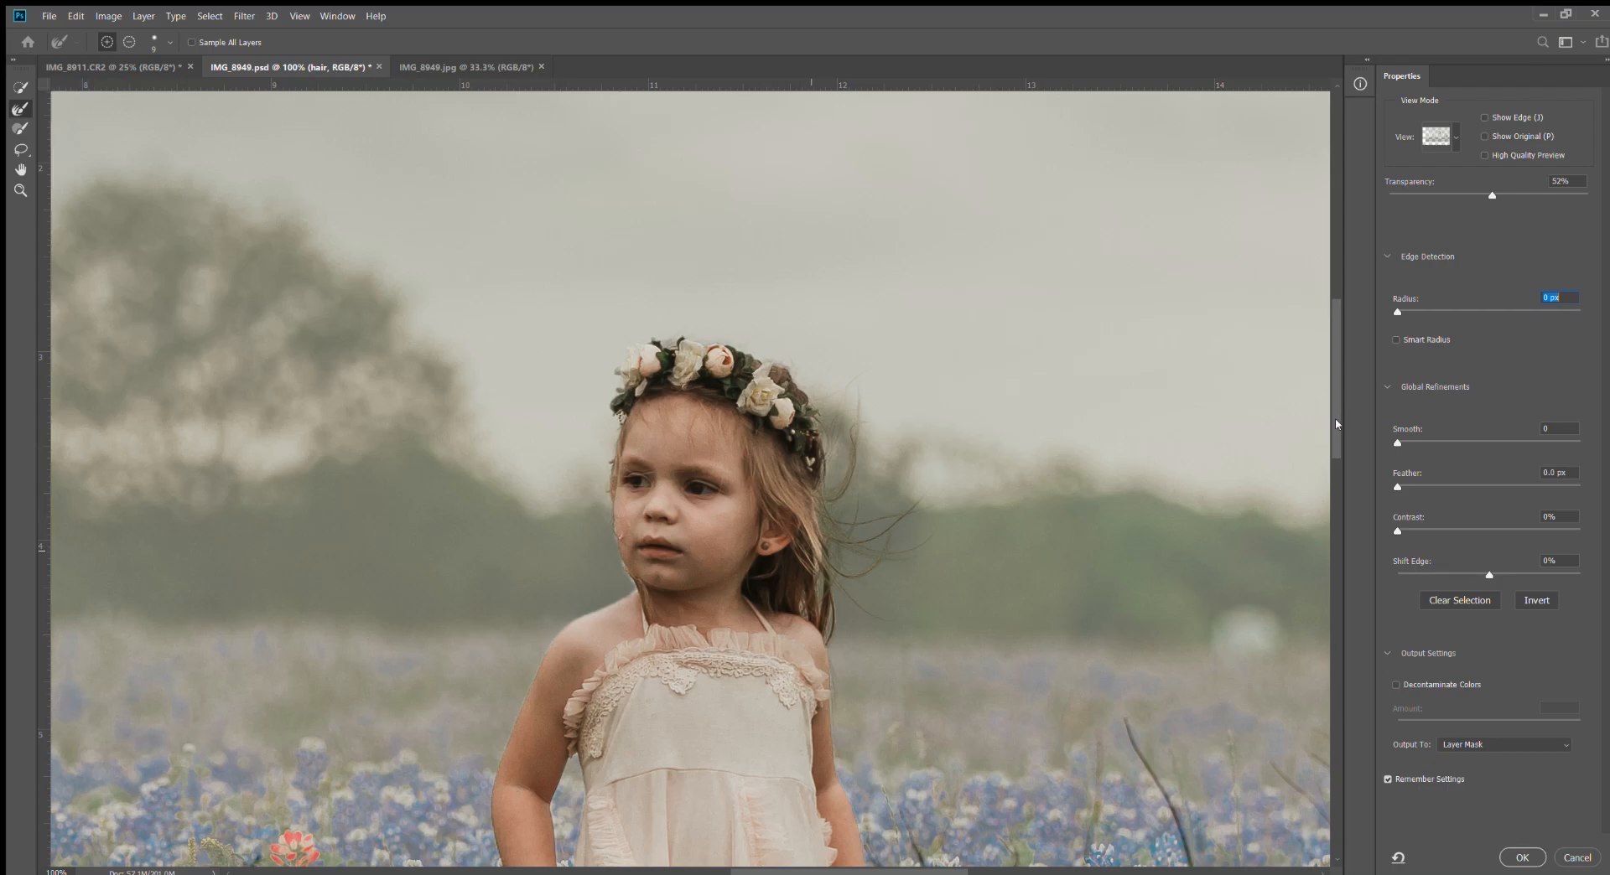
scroll(1335, 424, "down", 2)
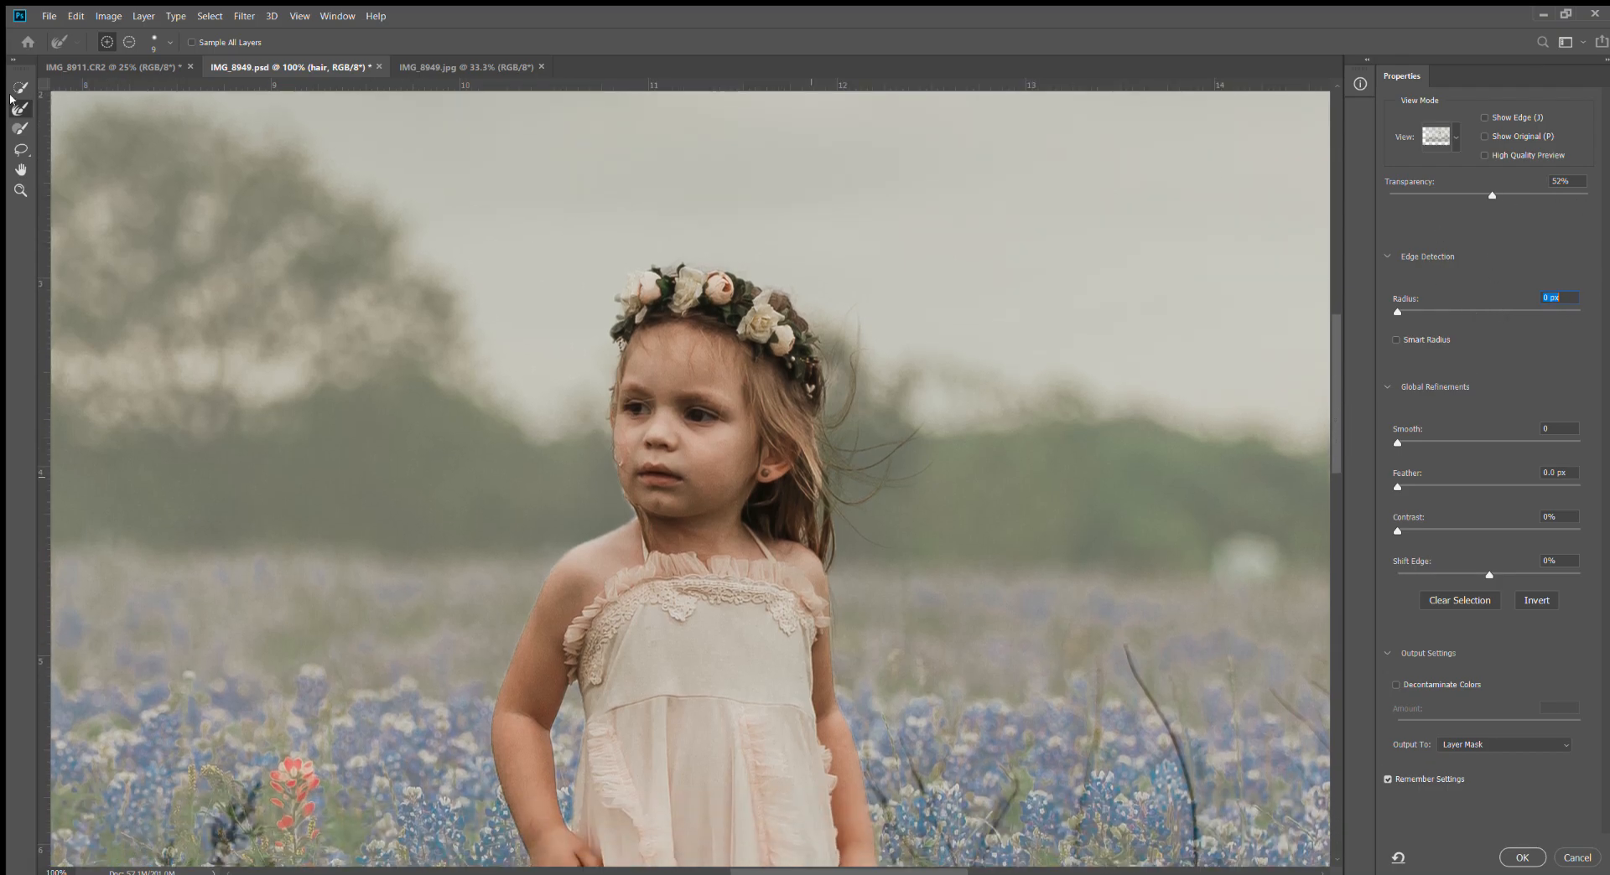
Try refining the flyaway hair edge with a much larger Refine Edge Brush, and undo the stroke
key("bracketright")
key("bracketright")
key("bracketright")
key("bracketright")
key("bracketright")
key("bracketright")
key("bracketright")
key("bracketright")
key("bracketright")
key("bracketright")
key("bracketright")
key("bracketright")
mouse_move(840, 435)
left_mouse_down()
mouse_move(808, 447)
mouse_move(834, 373)
mouse_move(840, 551)
left_mouse_up()
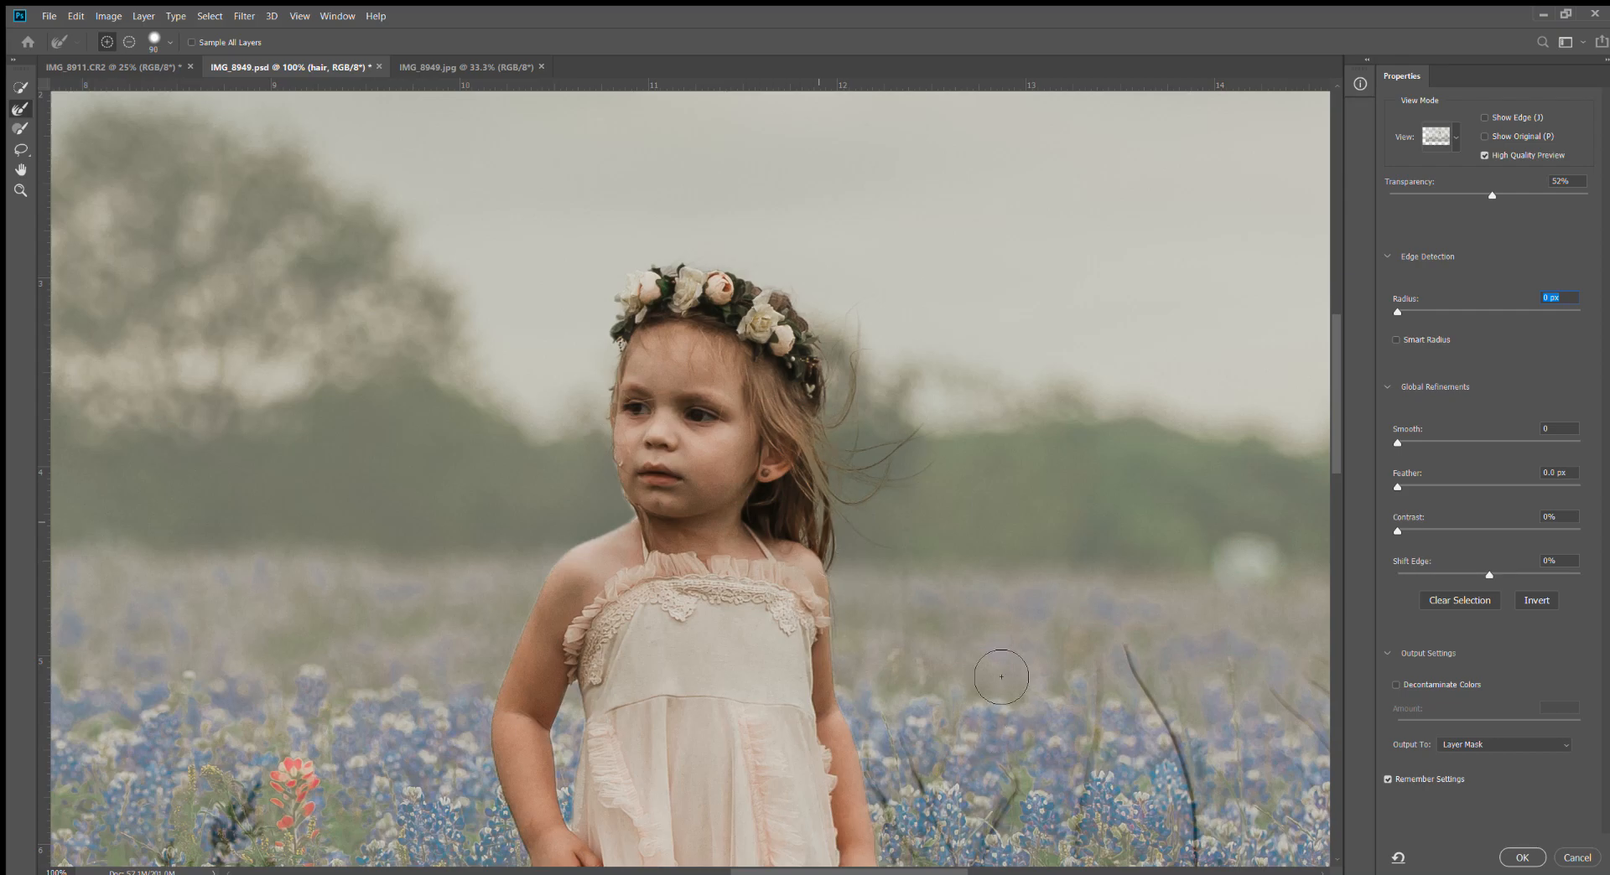
key("ctrl+z")
Refine the edge of the hair behind the girl's head, from crown to shoulder, with a smaller Refine Edge Brush
key("bracketleft")
key("bracketleft")
key("bracketleft")
key("bracketleft")
key("bracketleft")
left_click_drag(828, 421, 824, 364)
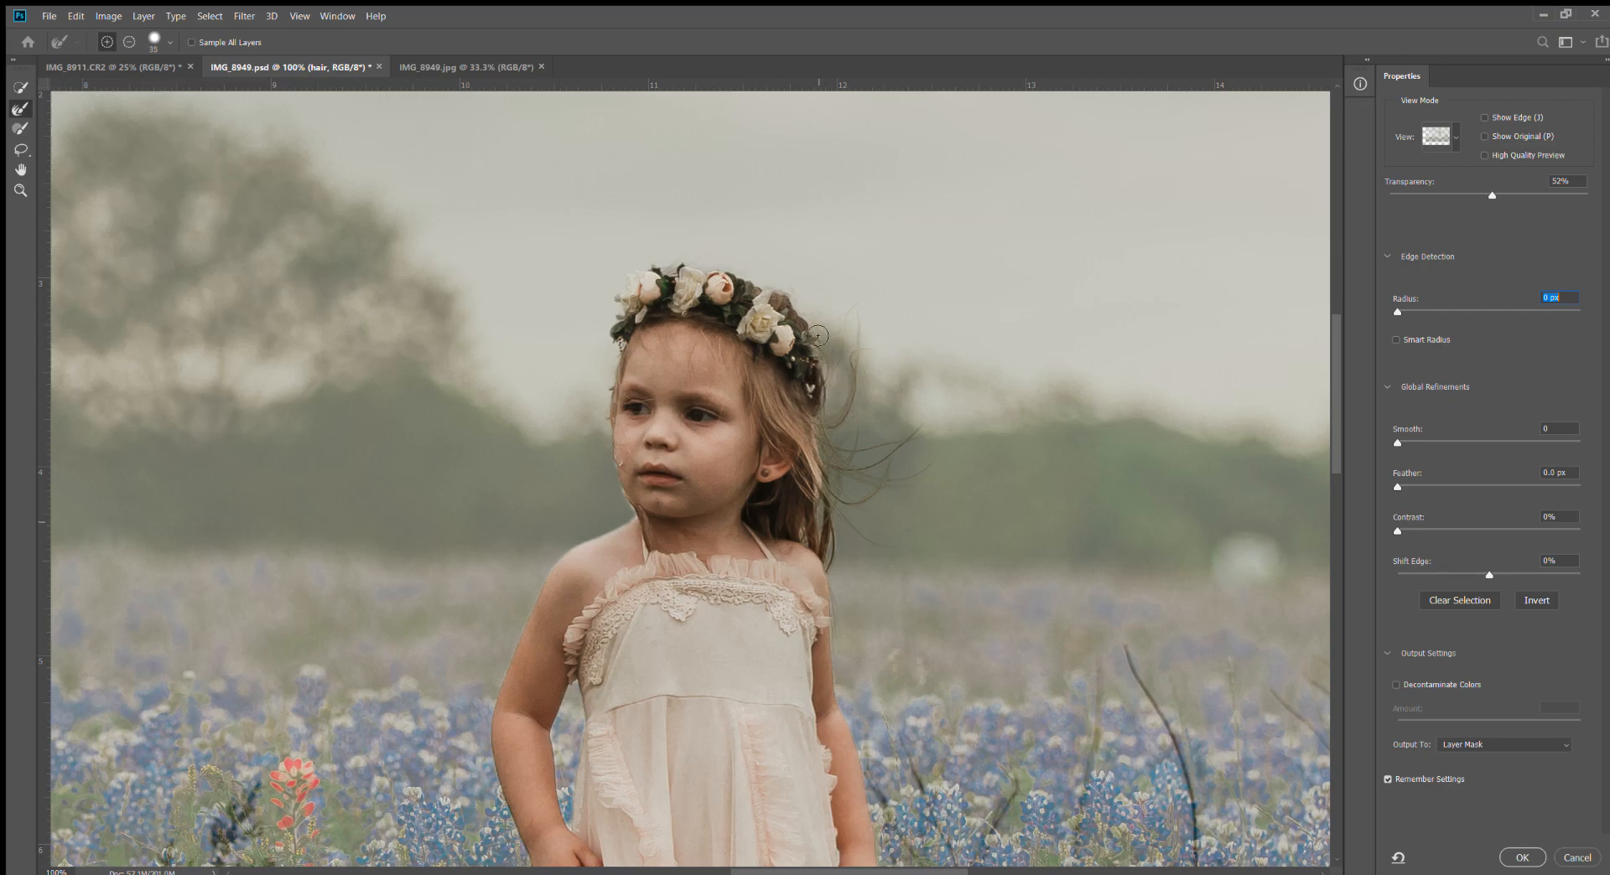
key("bracketleft")
key("bracketleft")
key("bracketleft")
key("bracketleft")
left_click_drag(826, 452, 825, 497)
key("bracketright")
key("bracketright")
key("bracketright")
key("bracketleft")
key("bracketleft")
key("bracketright")
key("bracketright")
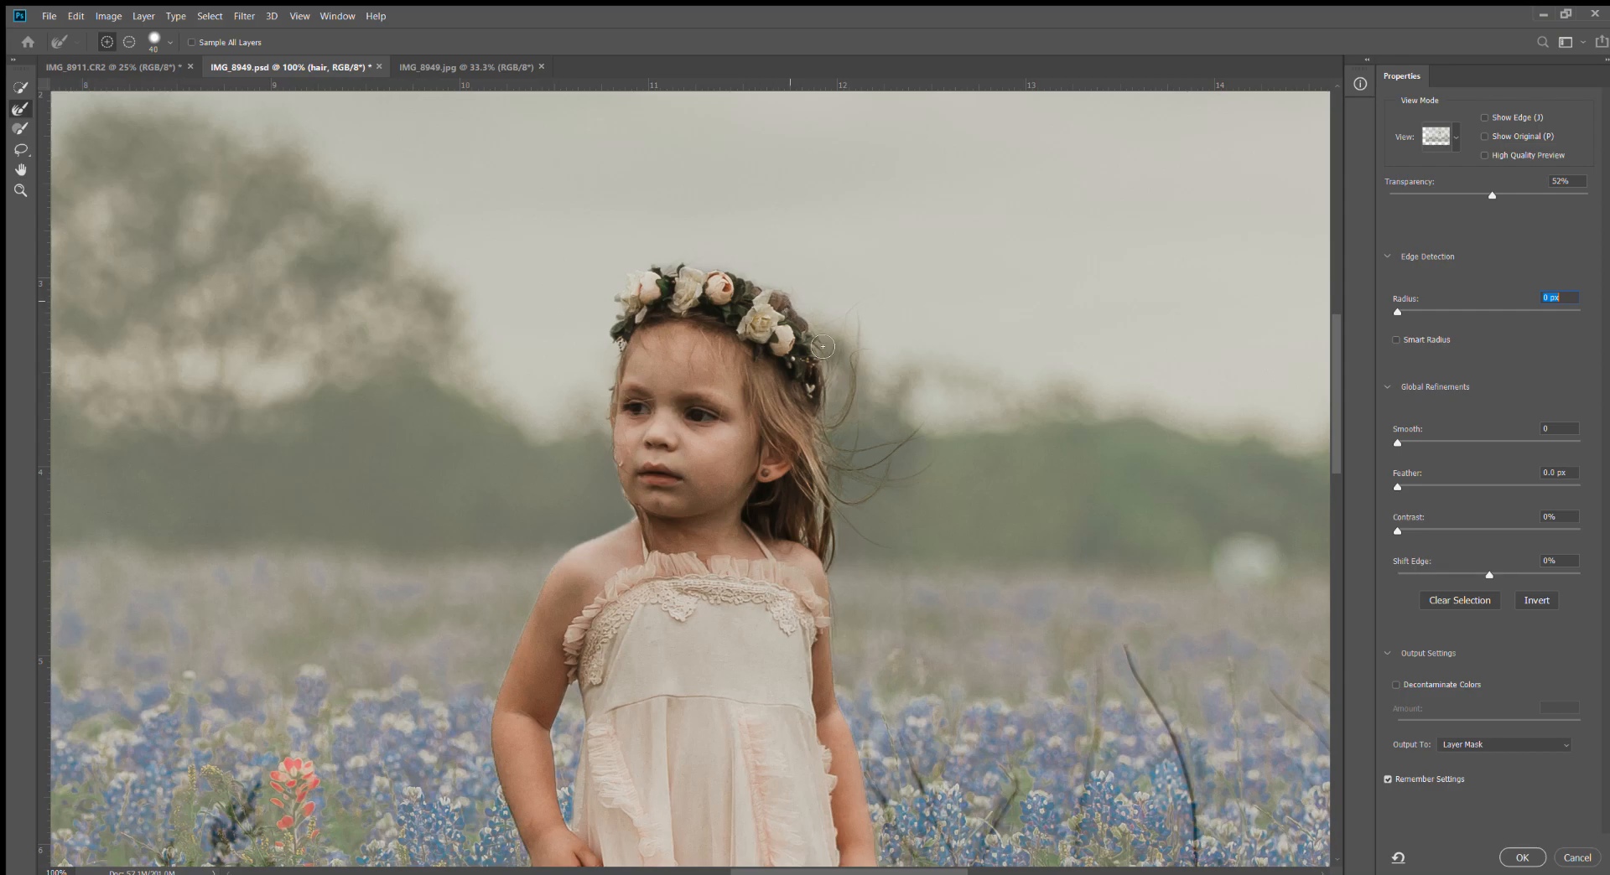
Raise the preview Transparency to 92% and enlarge the Refine Edge Brush to 70
mouse_move(1489, 195)
left_mouse_down()
mouse_move(1590, 193)
mouse_move(1573, 196)
left_mouse_up()
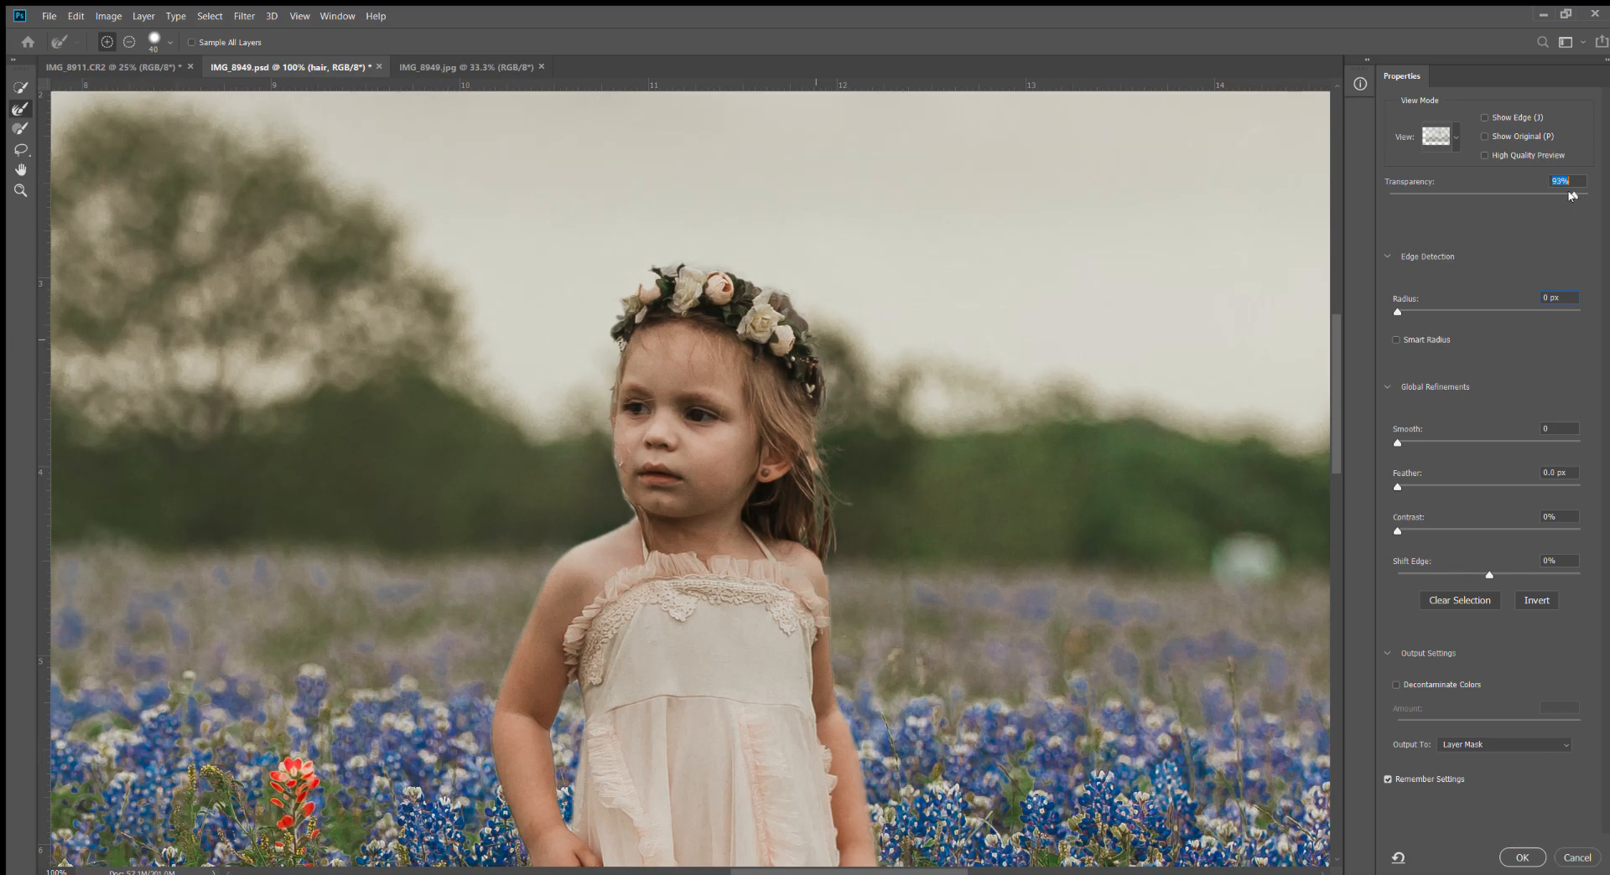
key("bracketright")
key("bracketright")
key("bracketright")
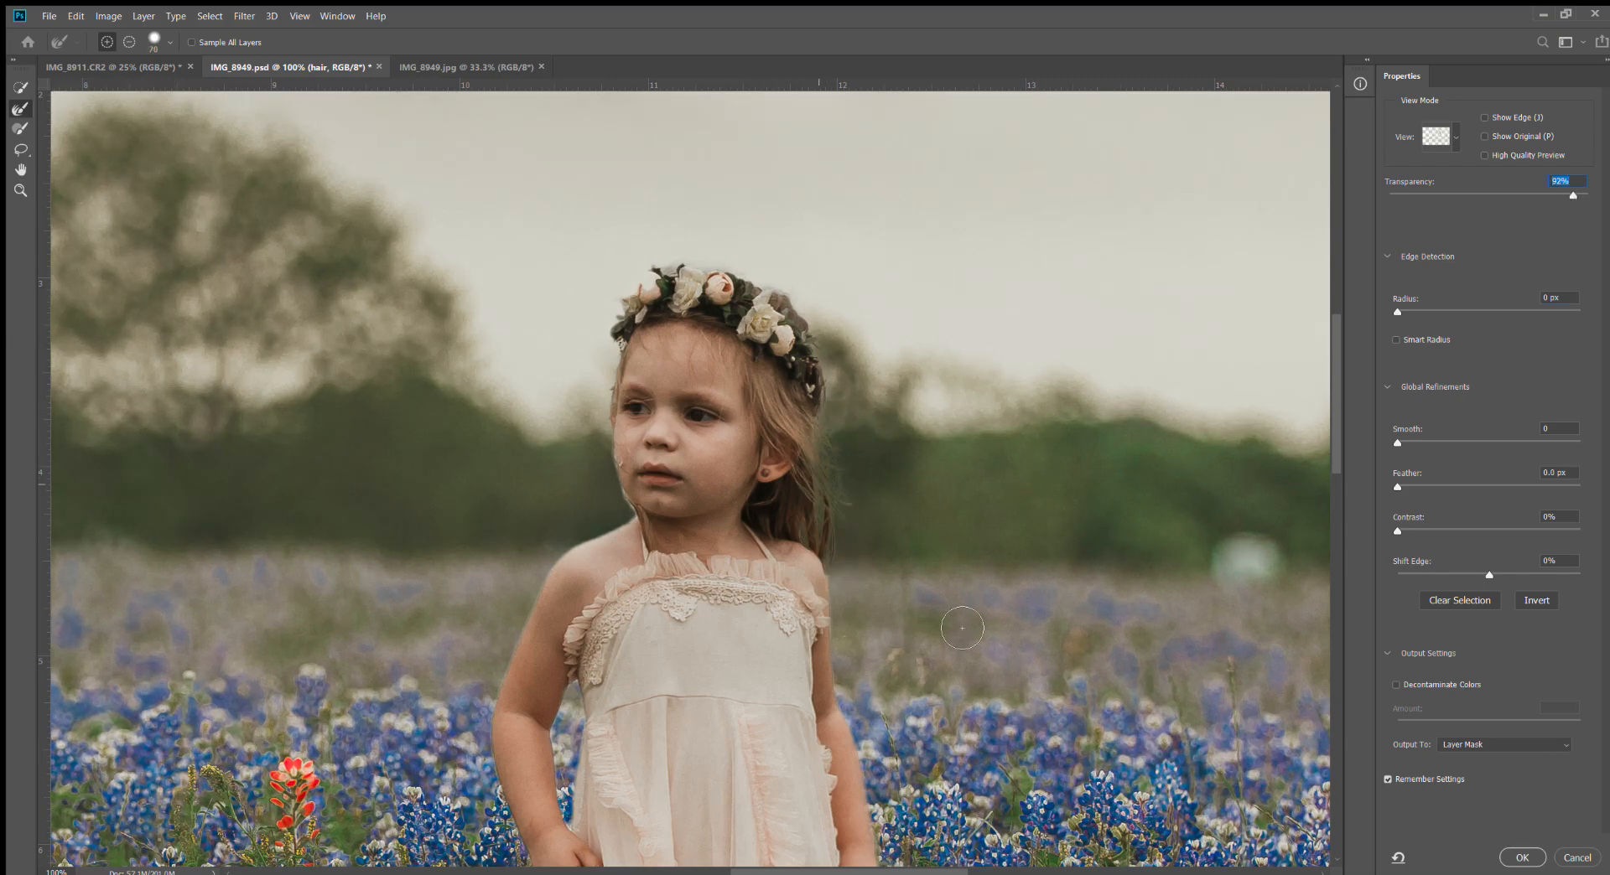
Refine the flyaway strands behind the girl's ear and neck with the Refine Edge Brush reduced to 50
key("bracketleft")
key("bracketleft")
key("ctrl+equal")
key("ctrl+equal")
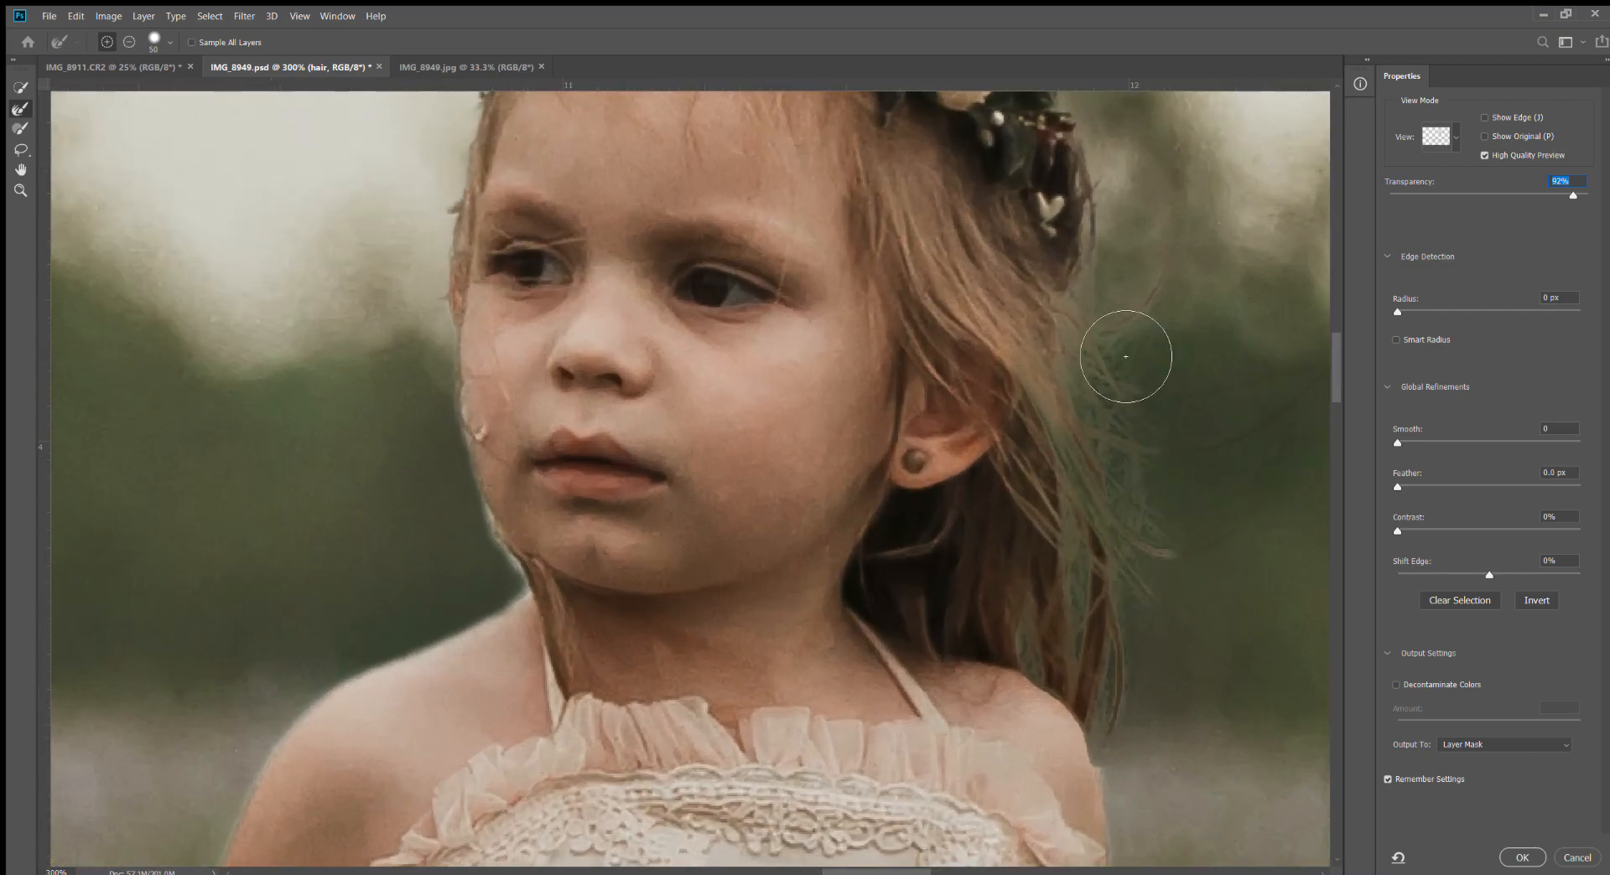
mouse_move(1148, 509)
left_mouse_down()
mouse_move(1132, 471)
mouse_move(1135, 380)
mouse_move(1131, 407)
mouse_move(1118, 365)
mouse_move(1142, 473)
left_mouse_up()
left_click_drag(844, 872, 878, 872)
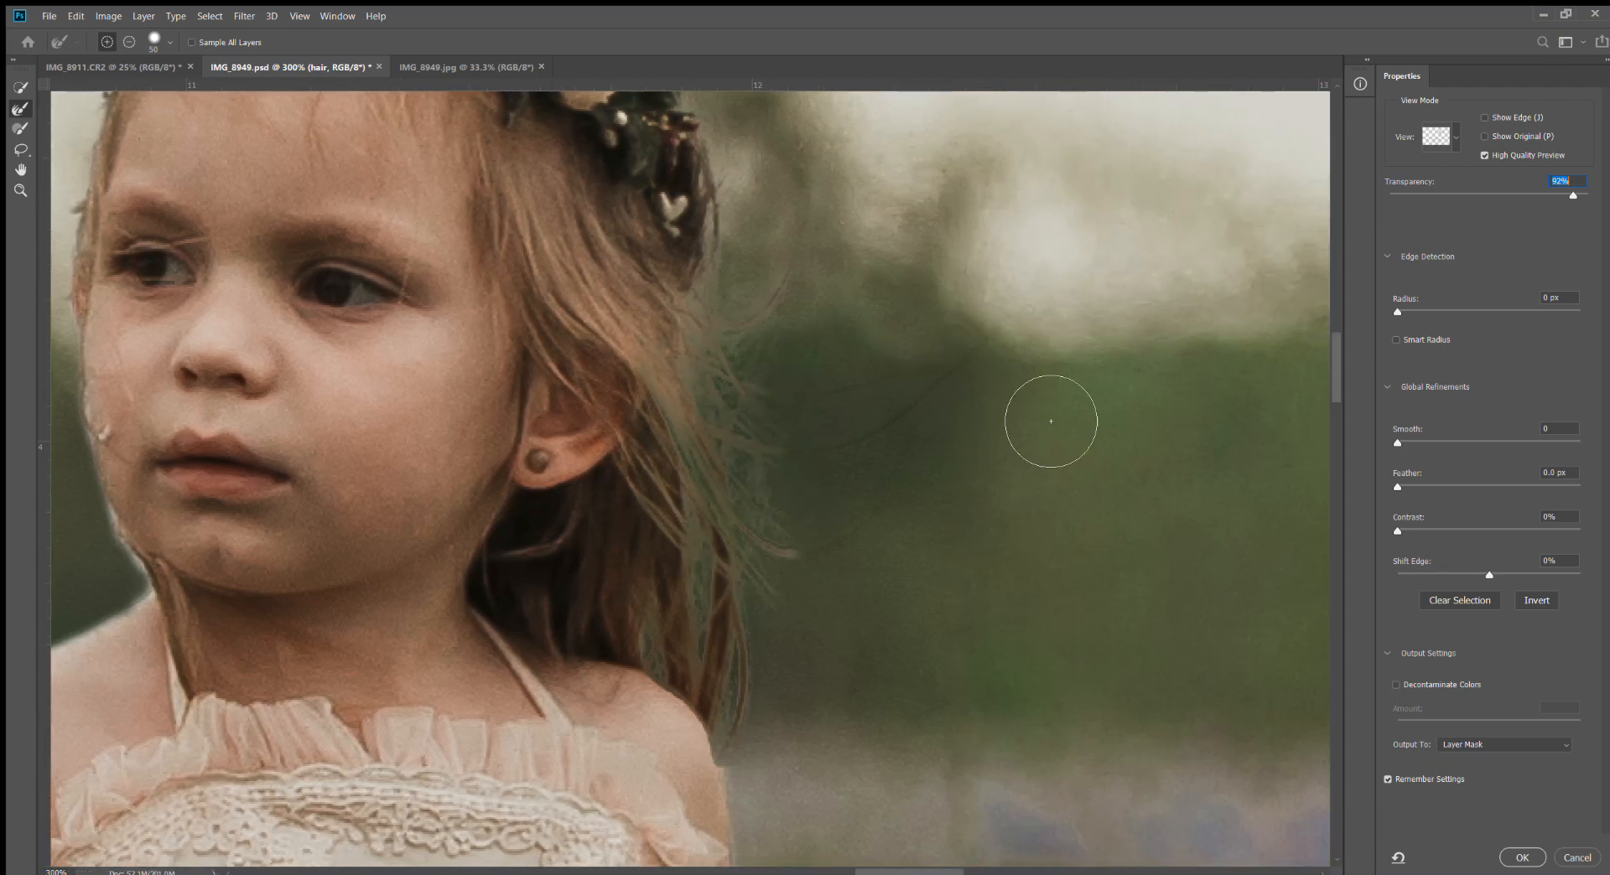
key("ctrl+minus")
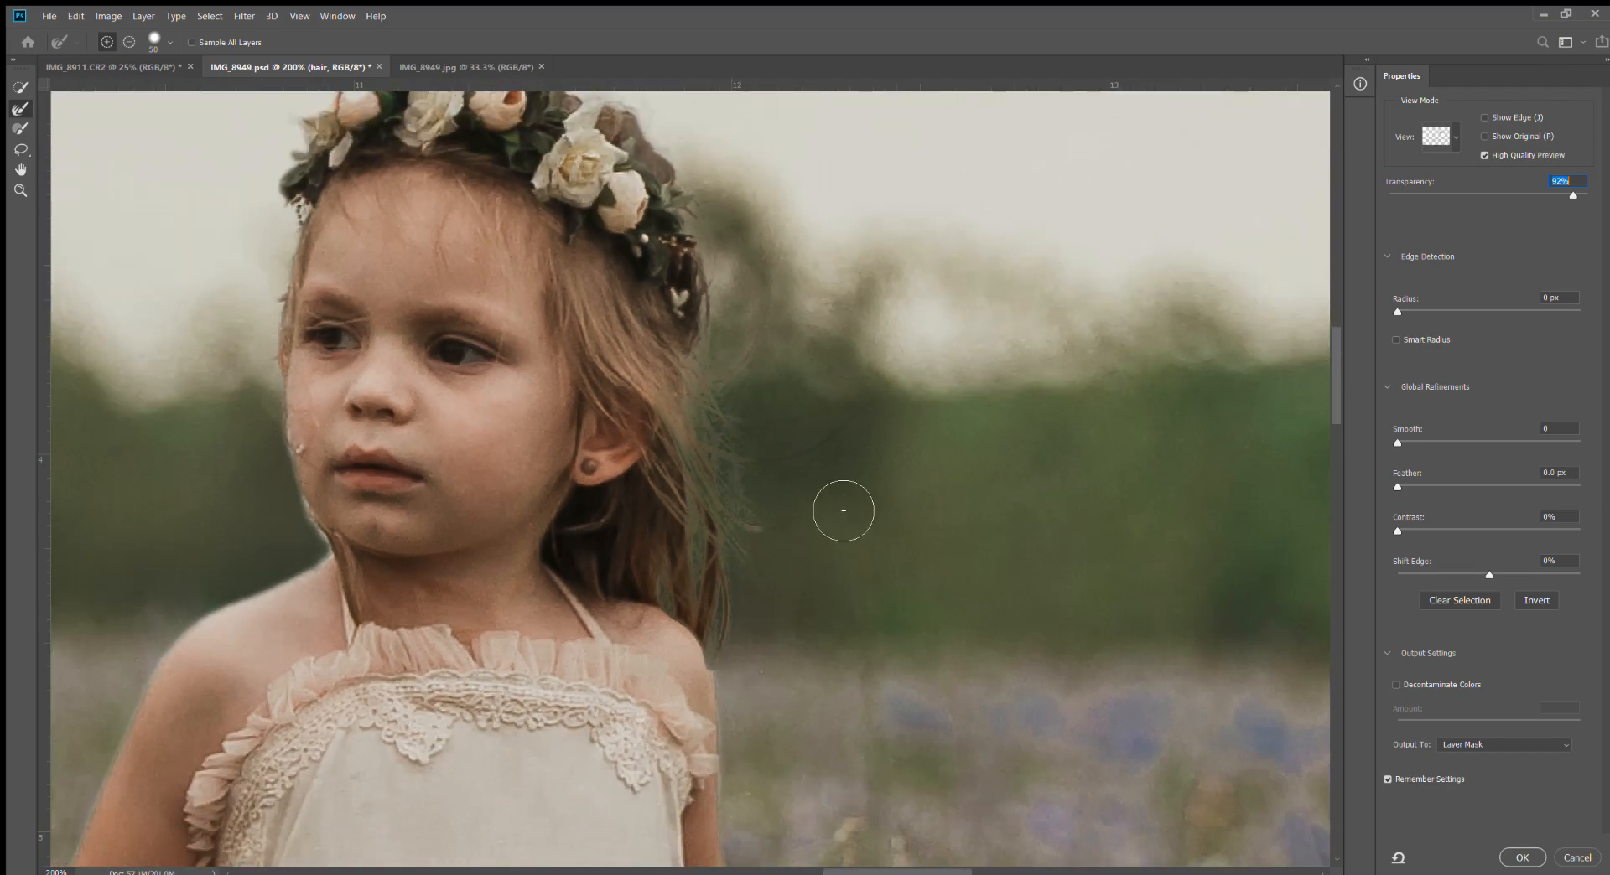
scroll(1337, 384, "up", 2)
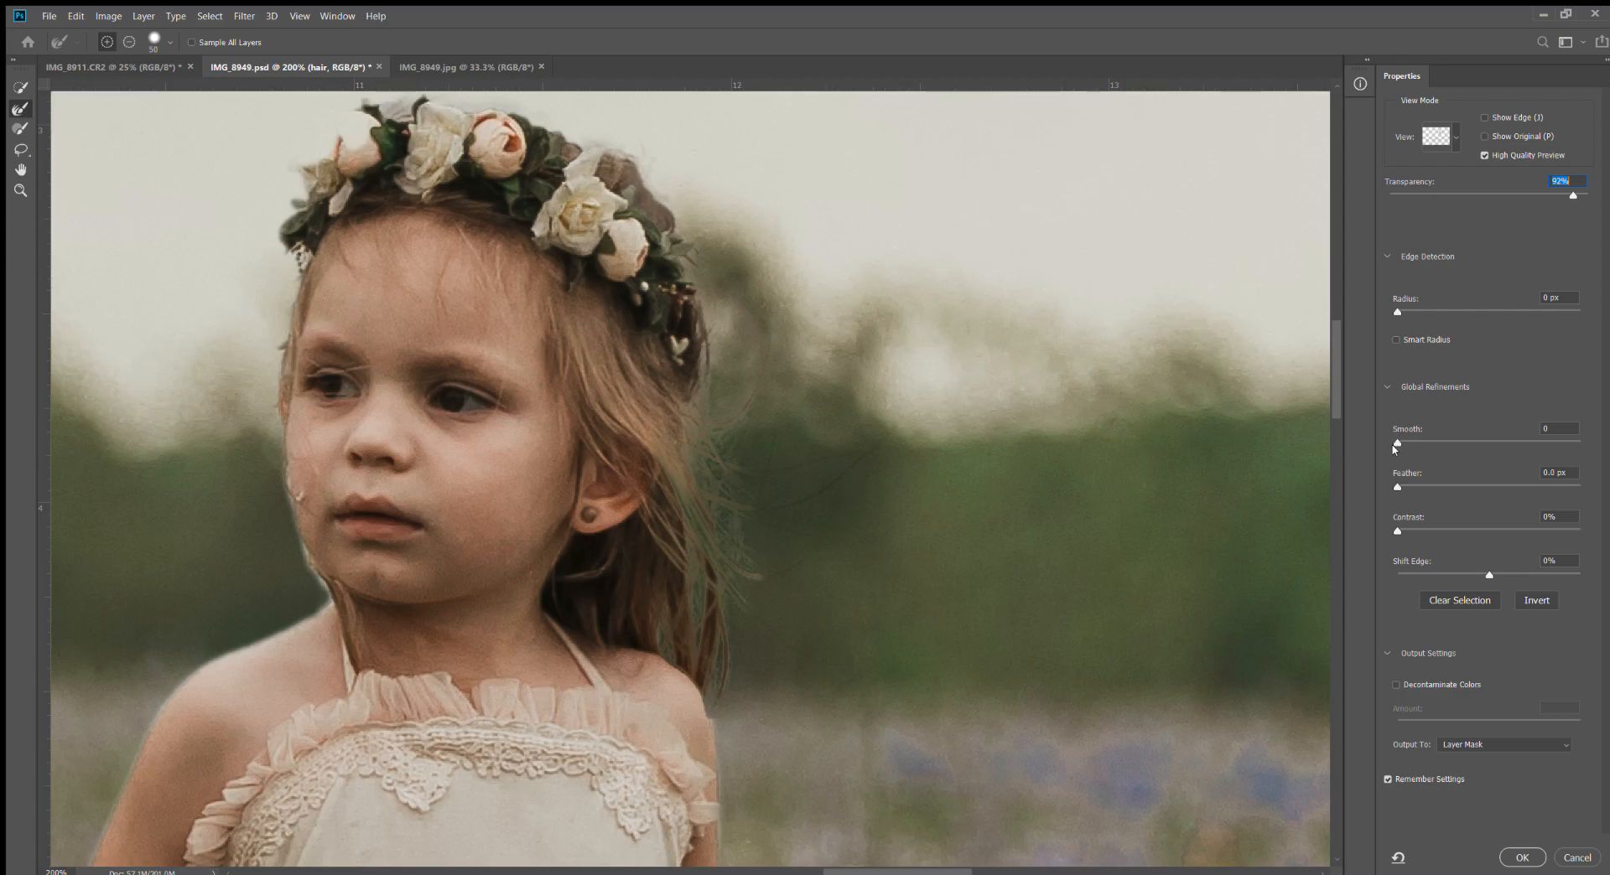
Set Feather to 0.5 px and Contrast to 21%, and try Shift Edge at +76% before returning it to 0%
left_click_drag(1397, 443, 1402, 475)
left_click(1395, 529)
left_click_drag(1397, 529, 1431, 519)
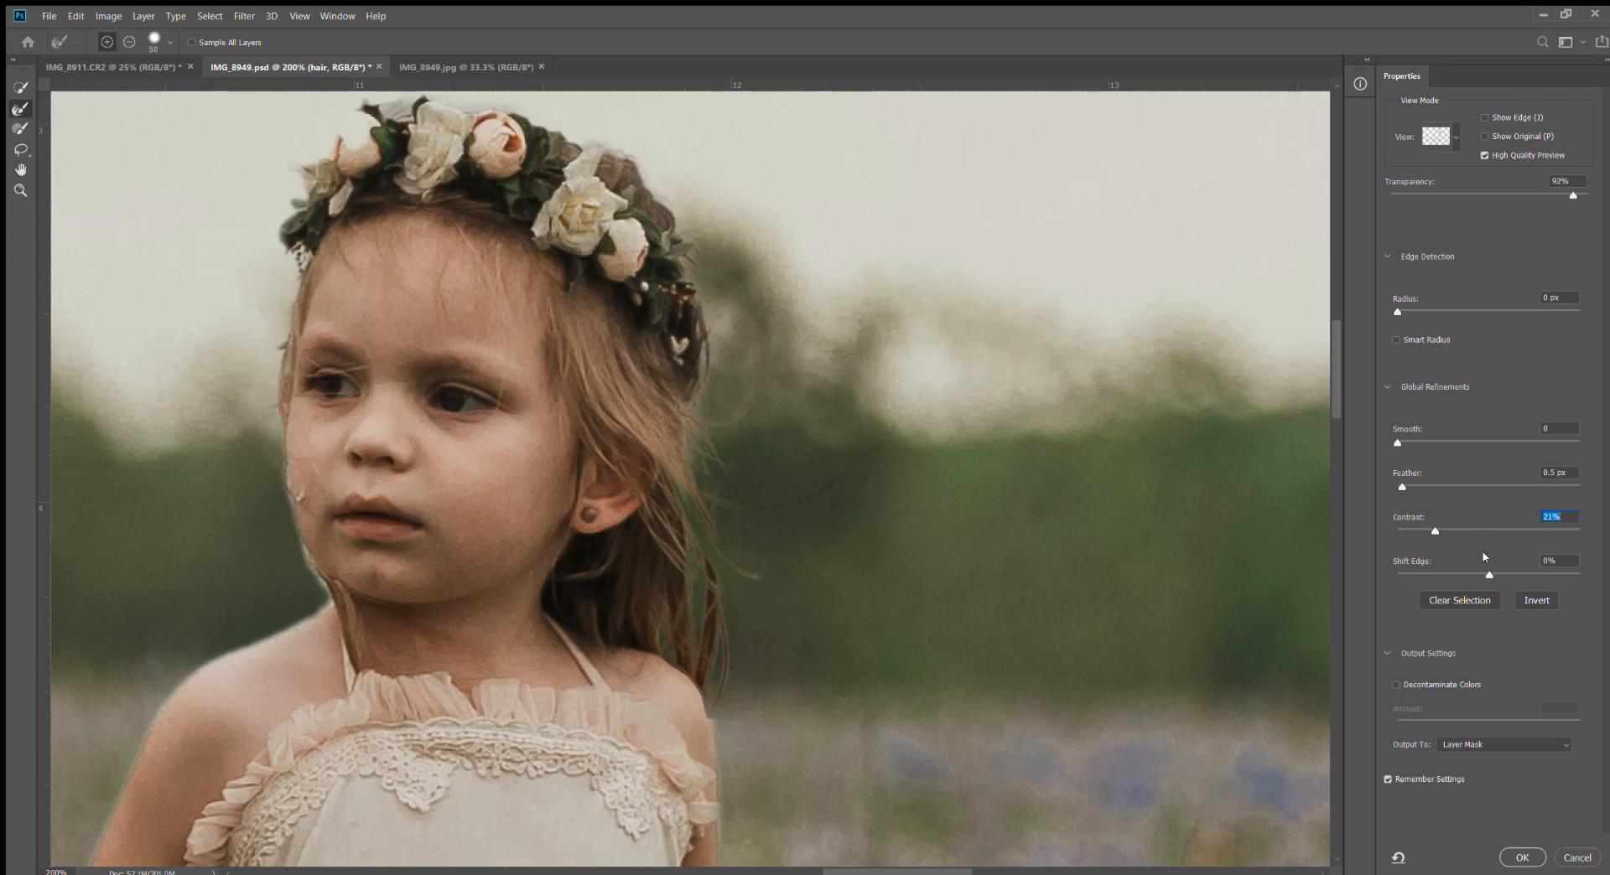
left_click_drag(1486, 574, 1555, 549)
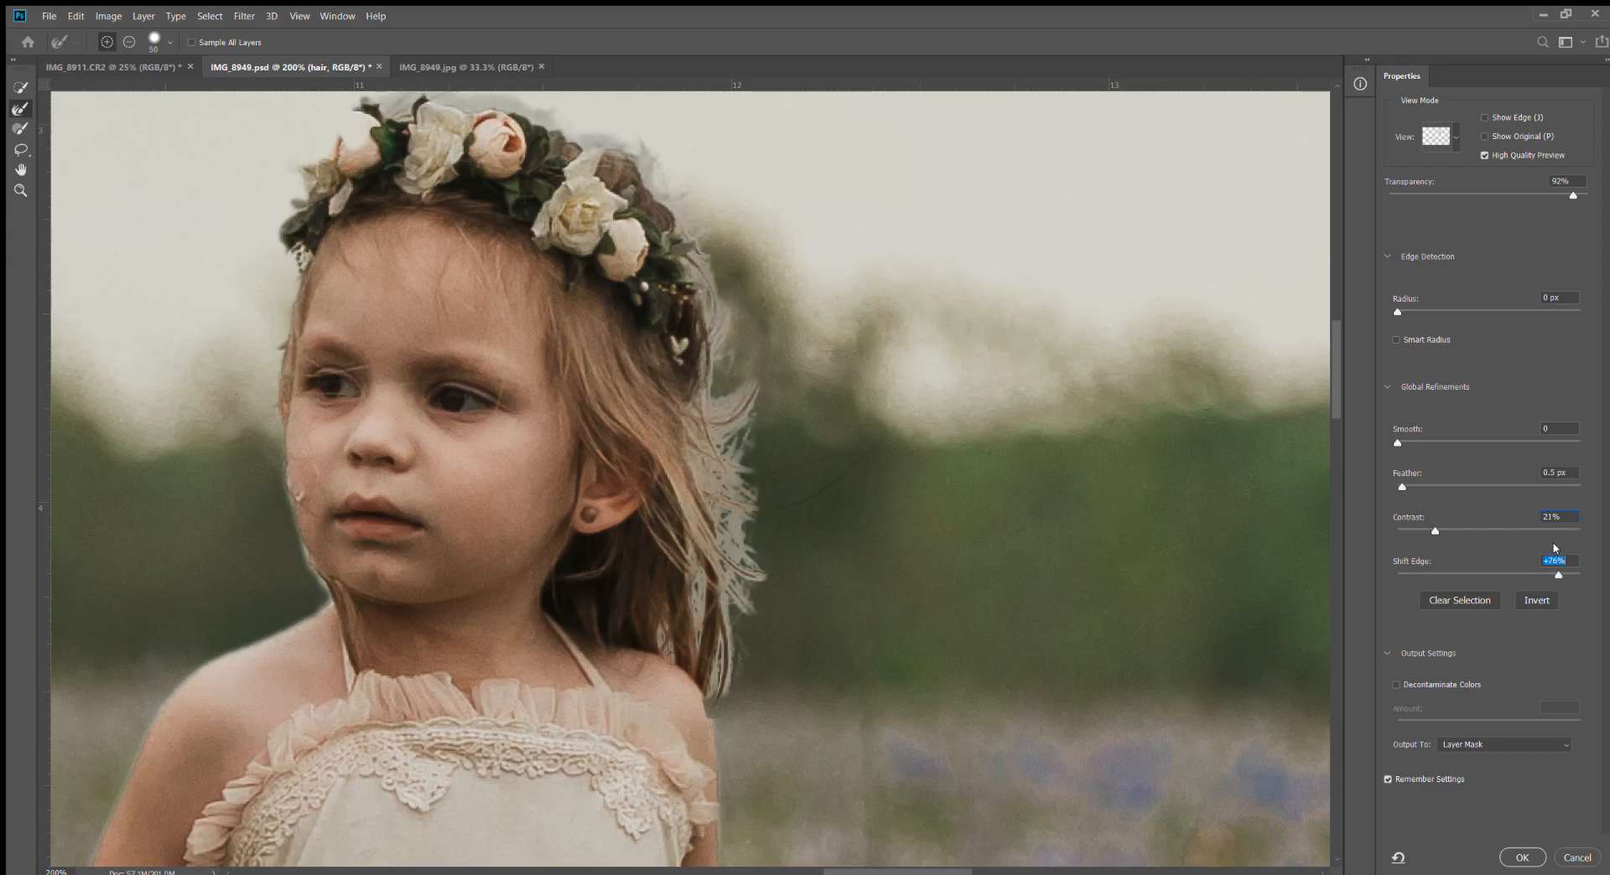
left_click_drag(1552, 548, 1487, 576)
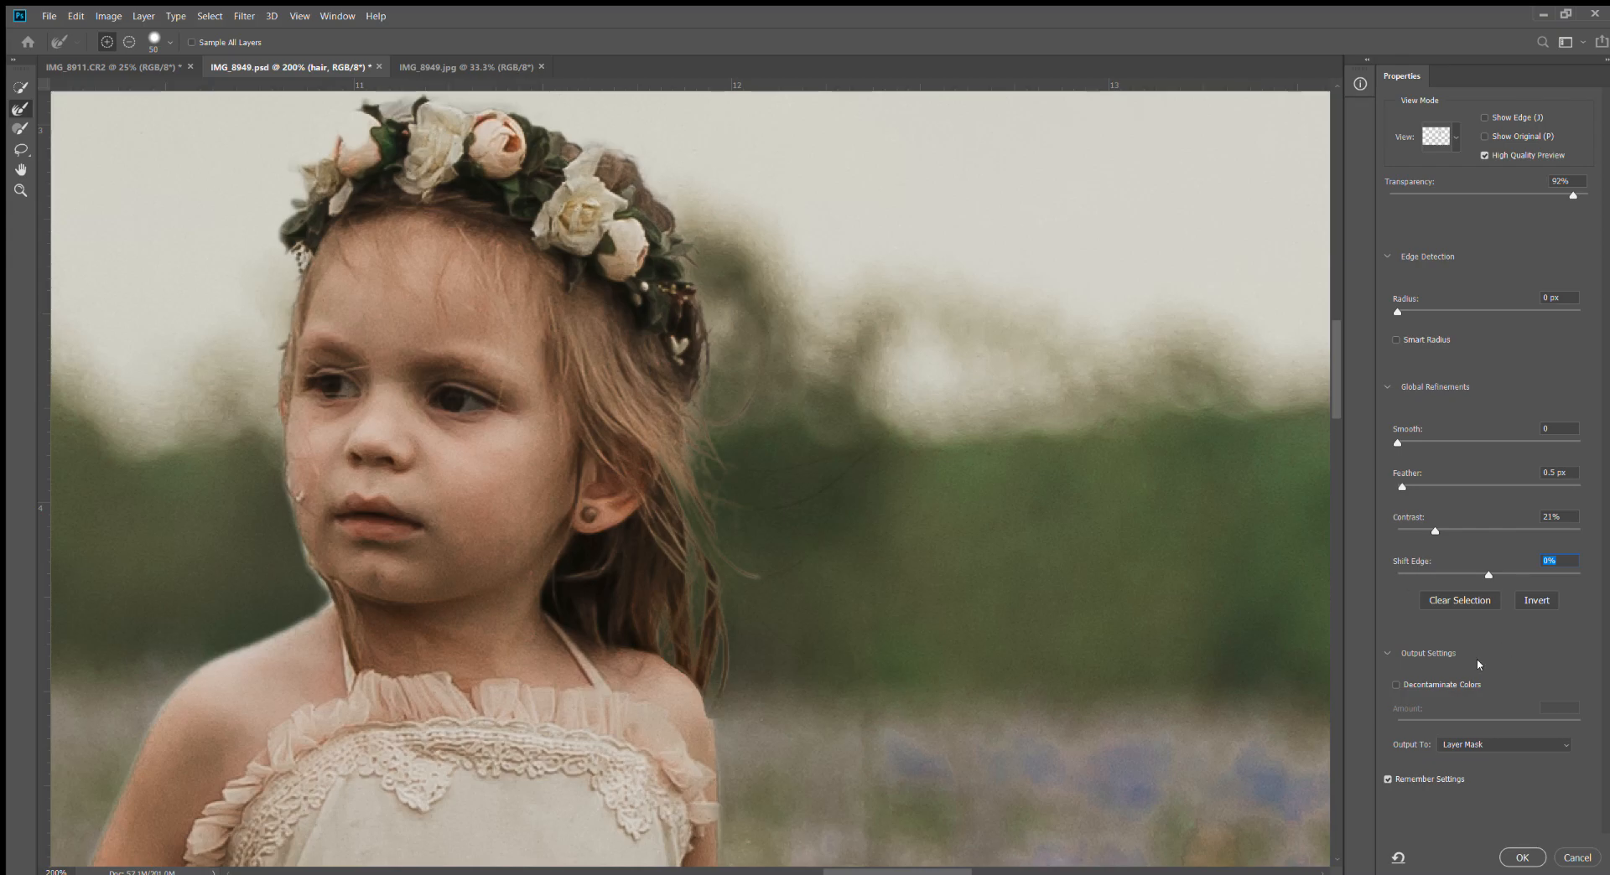
Add the missing hair below the ear to the selection with the Lasso tool, and refine its edge with a much smaller Refine Edge Brush
left_click(21, 150)
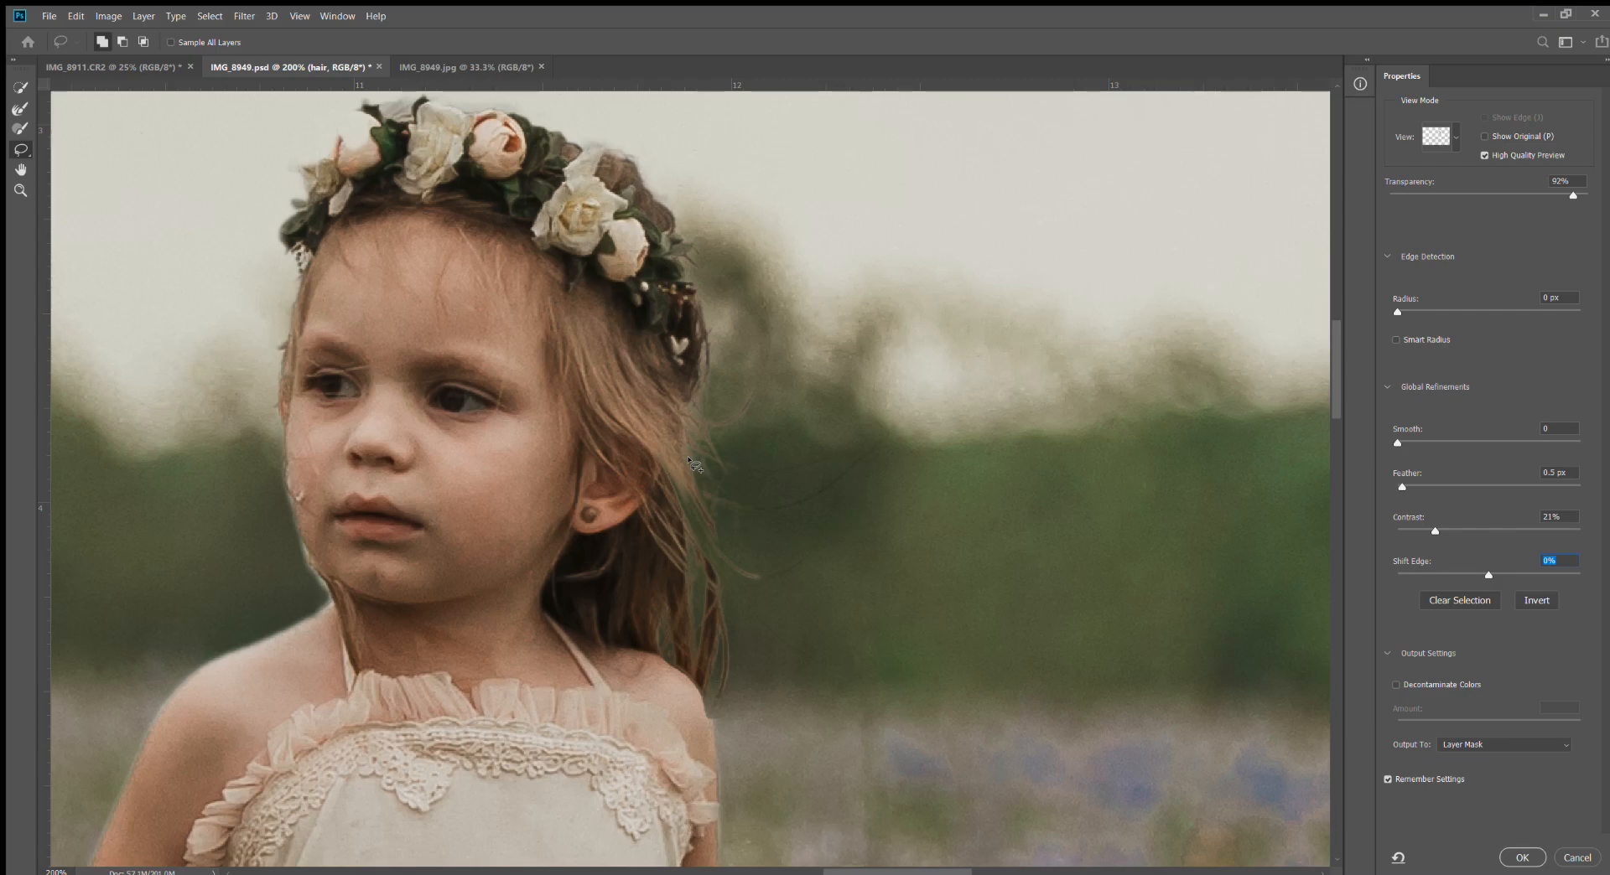
mouse_move(666, 483)
left_mouse_down()
mouse_move(683, 469)
mouse_move(702, 503)
mouse_move(715, 713)
mouse_move(647, 625)
mouse_move(668, 463)
left_mouse_up()
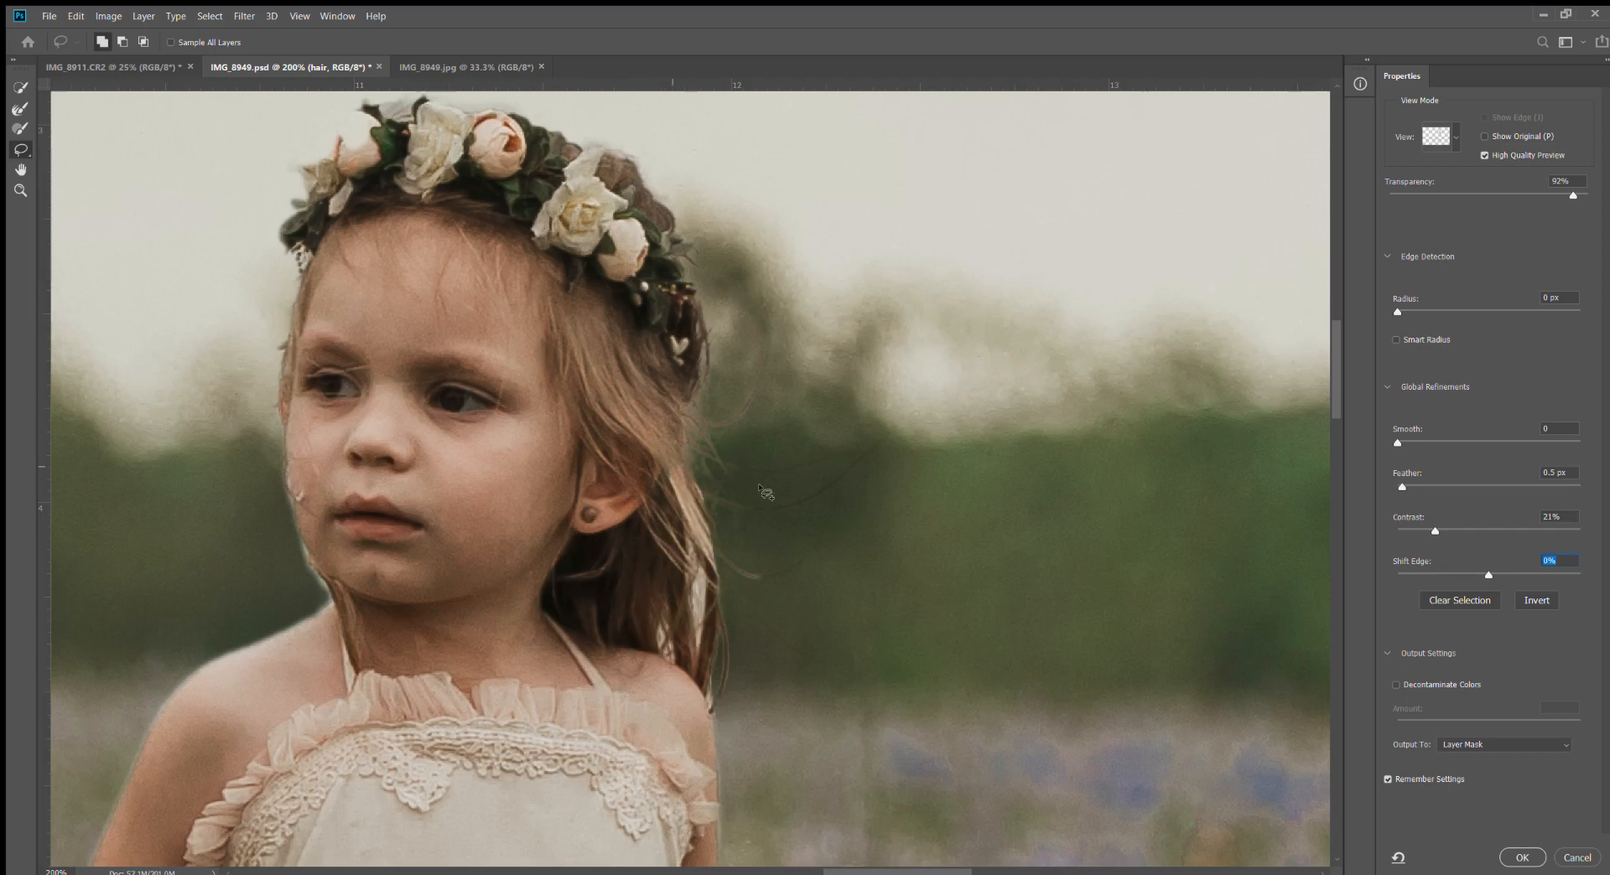
left_click(13, 102)
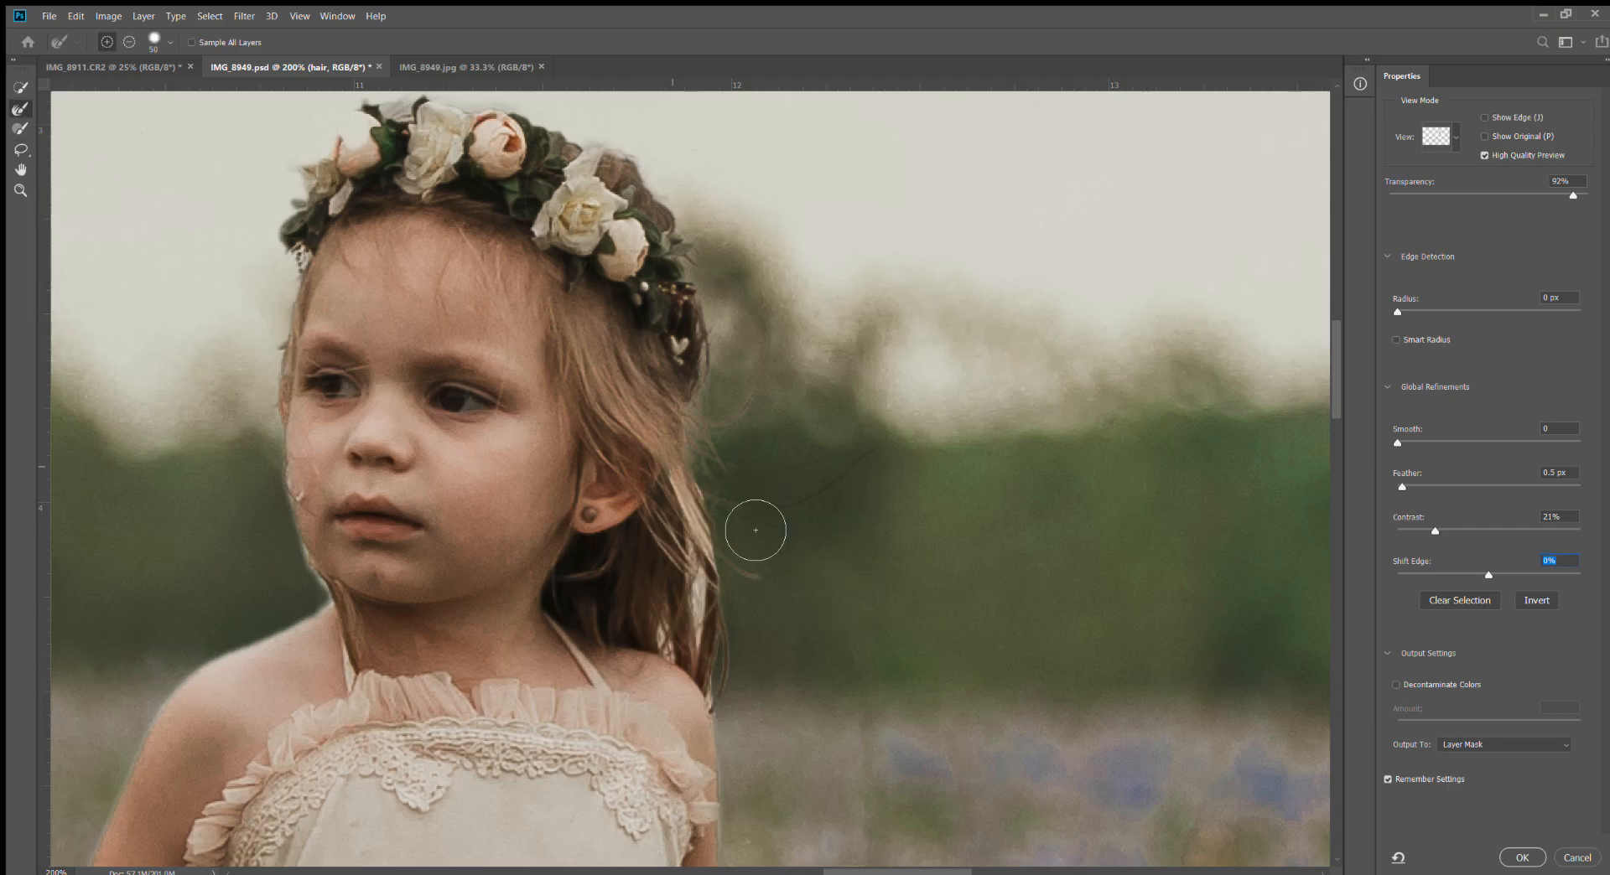
key("bracketleft")
key("bracketleft")
key("bracketleft")
key("bracketleft")
key("bracketleft")
key("bracketleft")
key("bracketleft")
key("bracketleft")
left_click_drag(699, 578, 698, 636)
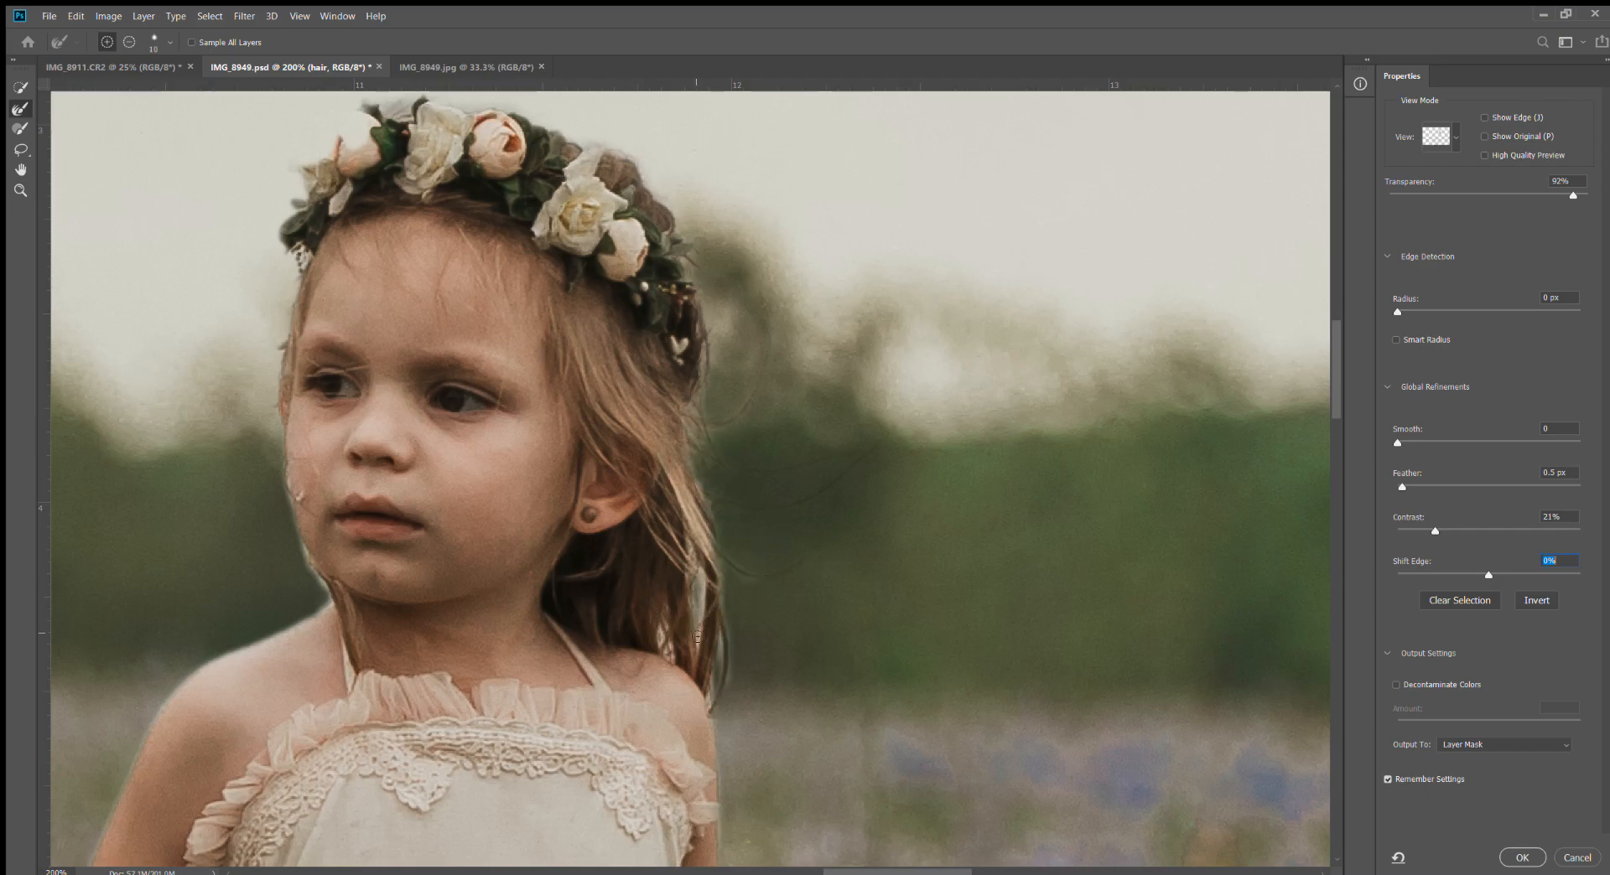
key("bracketright")
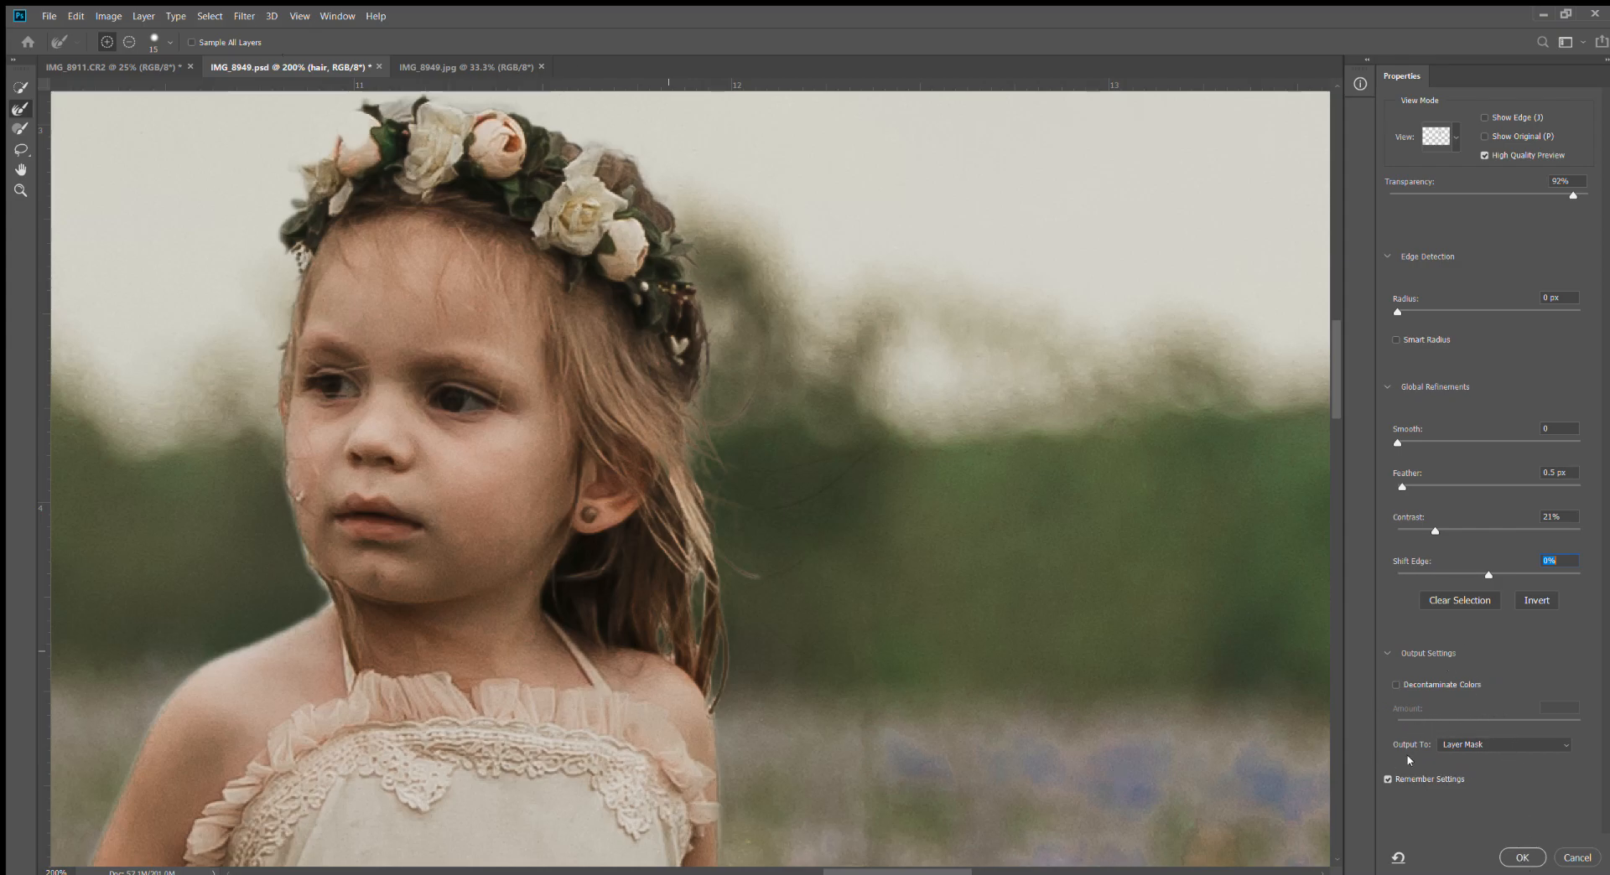
Apply the refinement to the hair layer's mask, and check the composite by toggling the hair and body layers' visibility
left_click(1523, 857)
key("ctrl+minus")
key("ctrl+minus")
key("ctrl+minus")
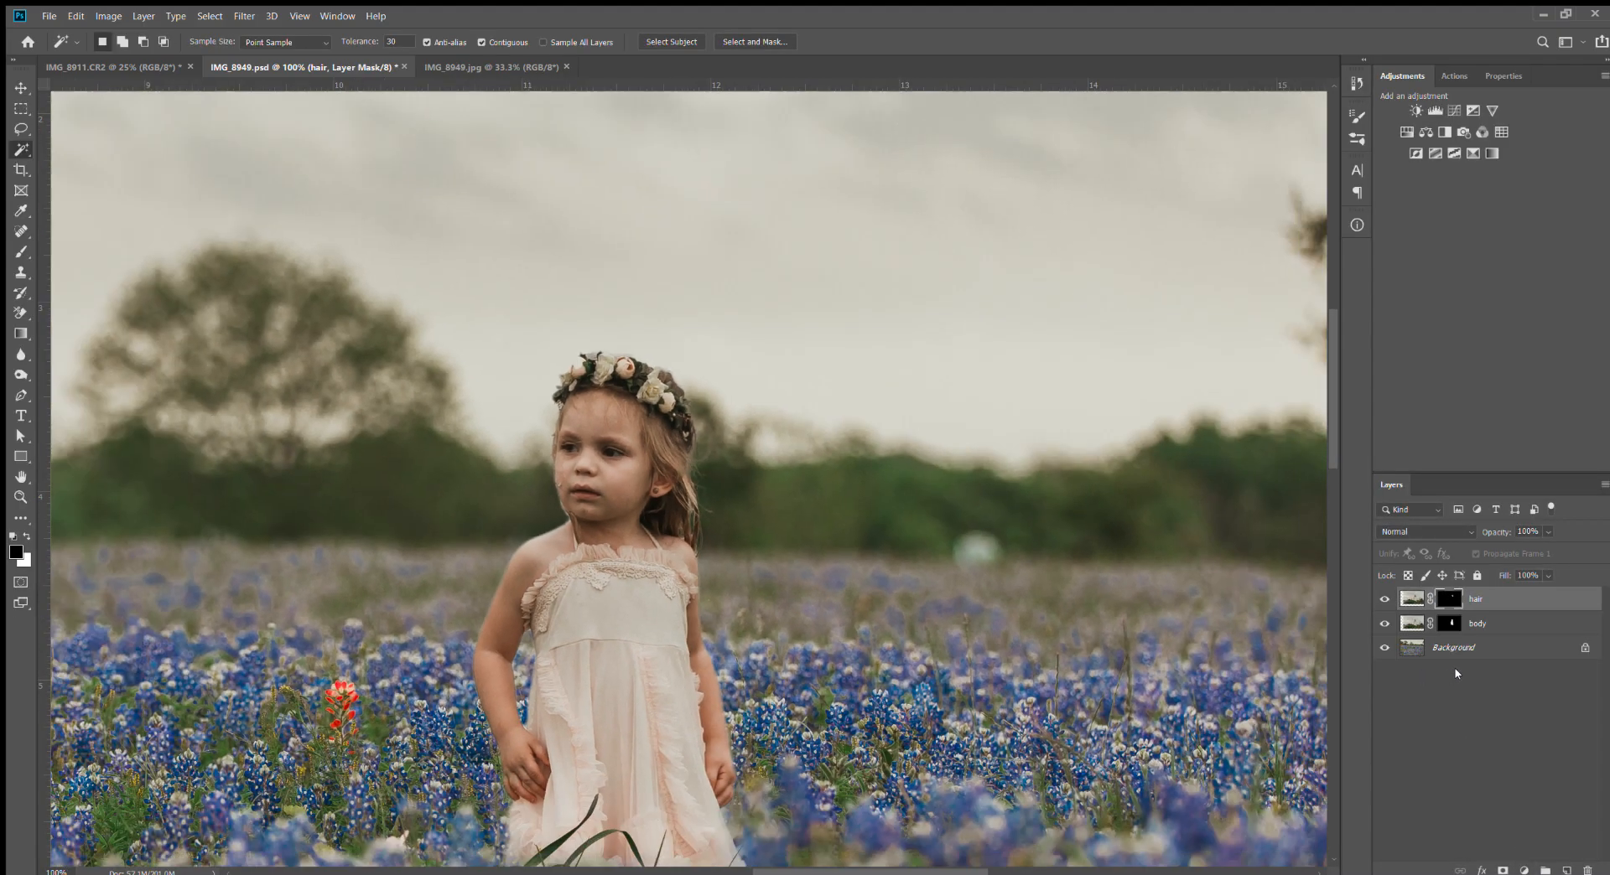
left_click(1385, 600)
left_click(1385, 600)
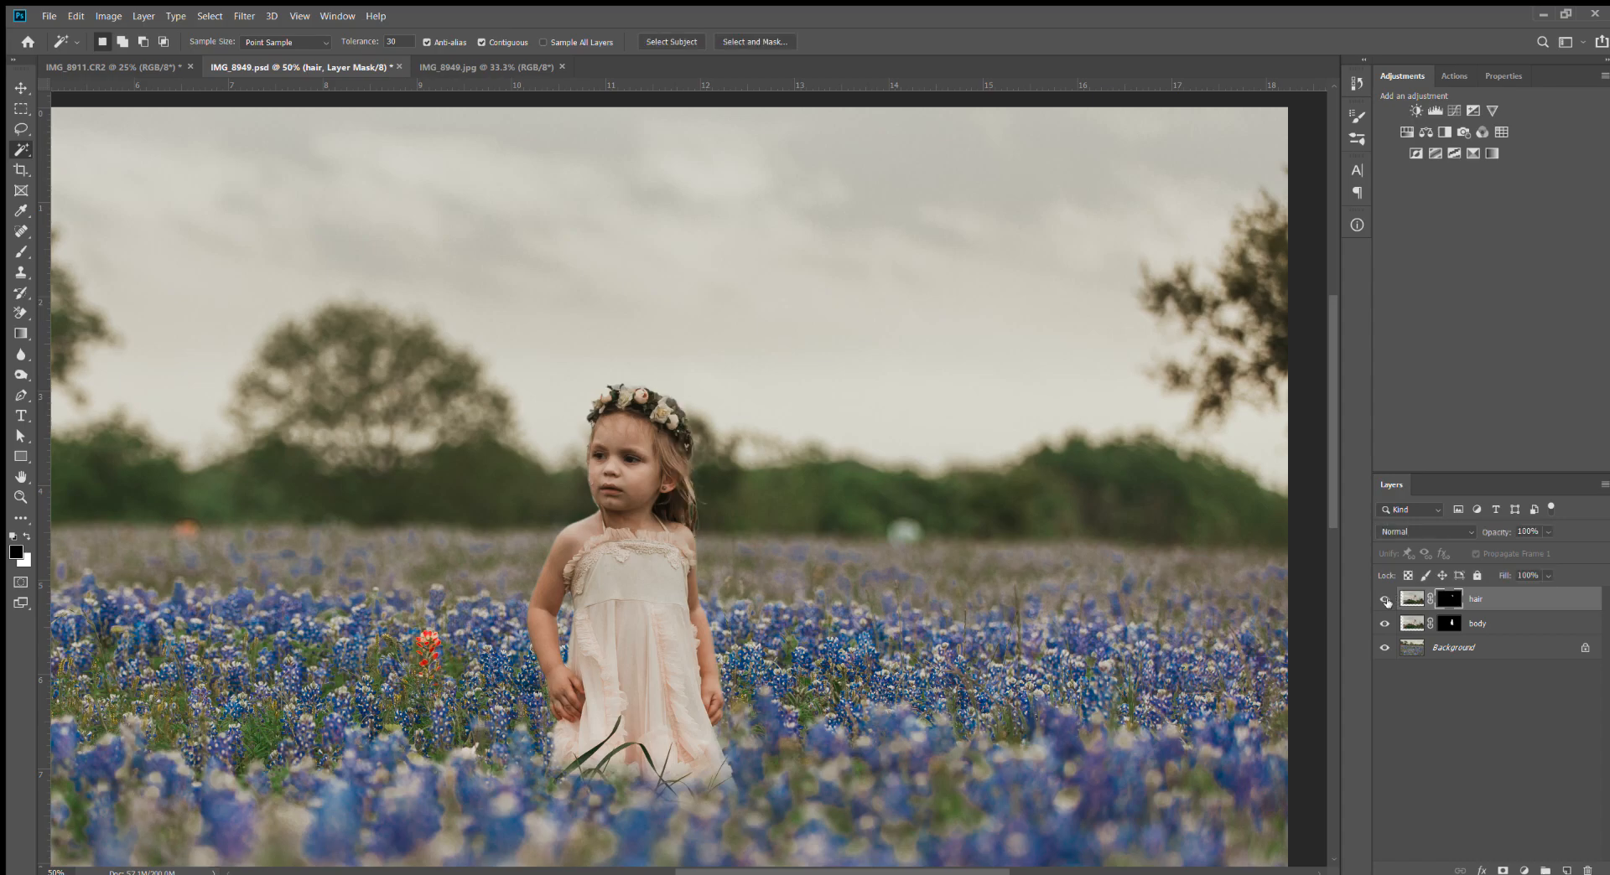
left_click(1385, 626)
left_click(1385, 625)
double_click(1451, 597)
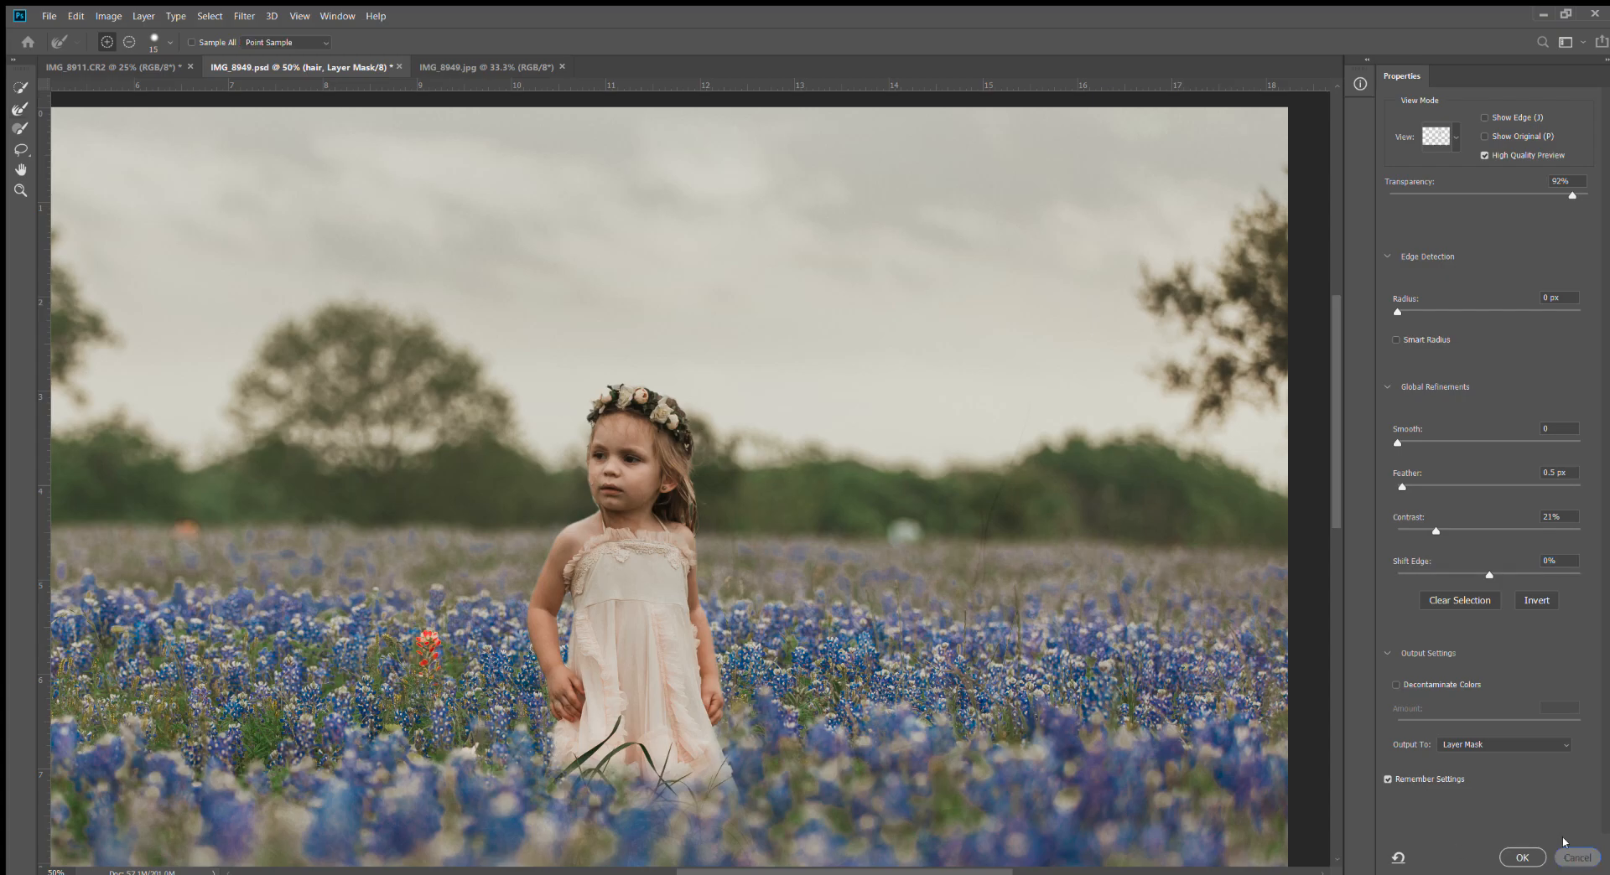
left_click(1577, 858)
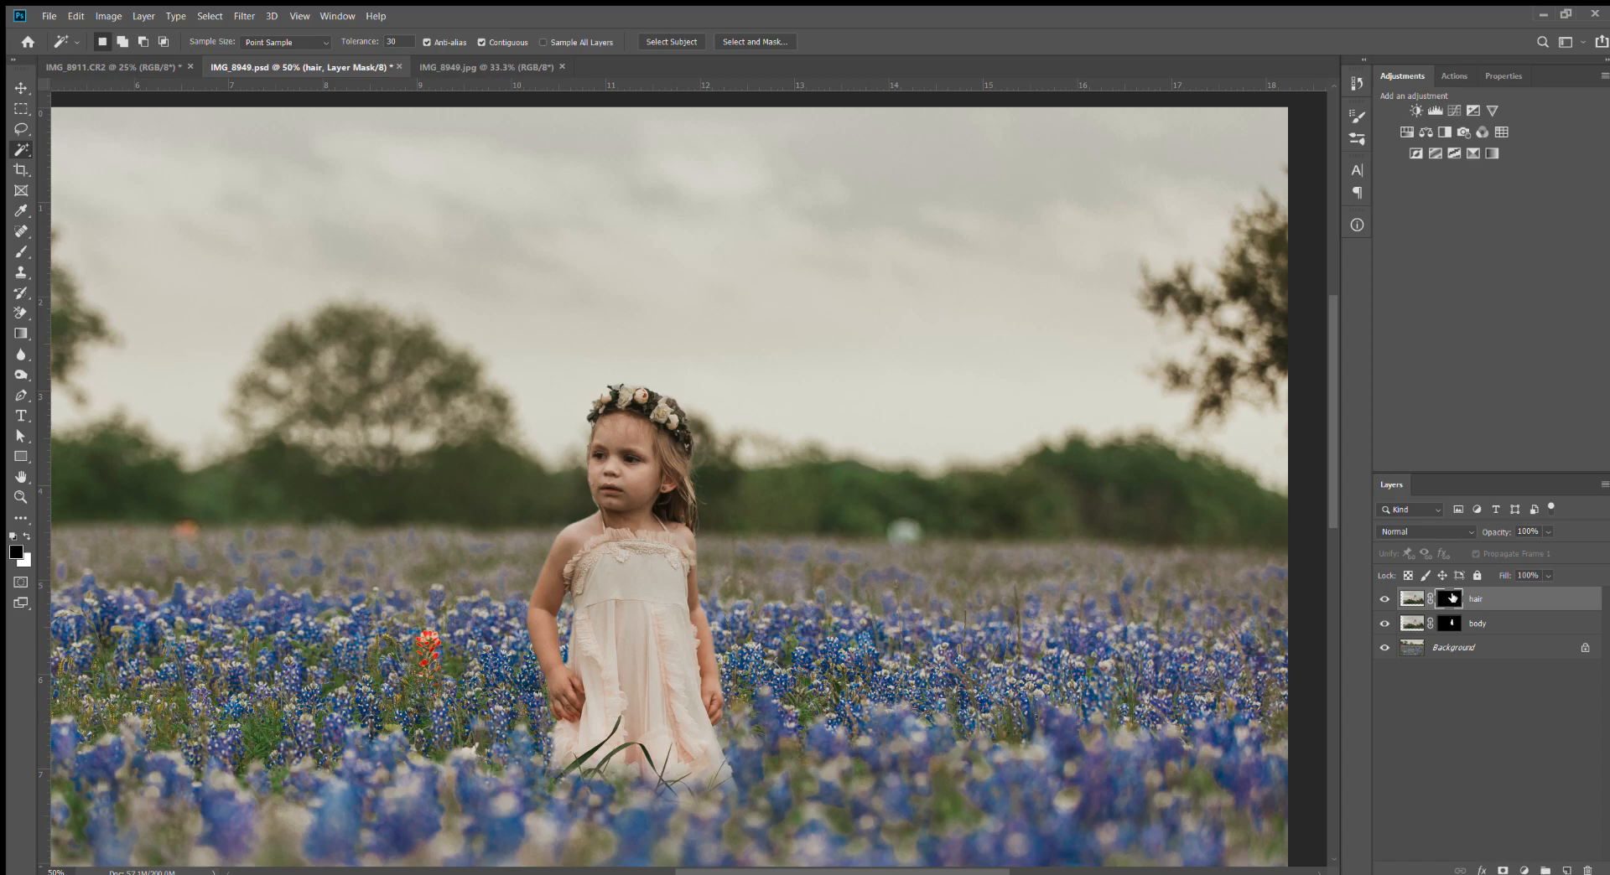
double_click(1451, 598)
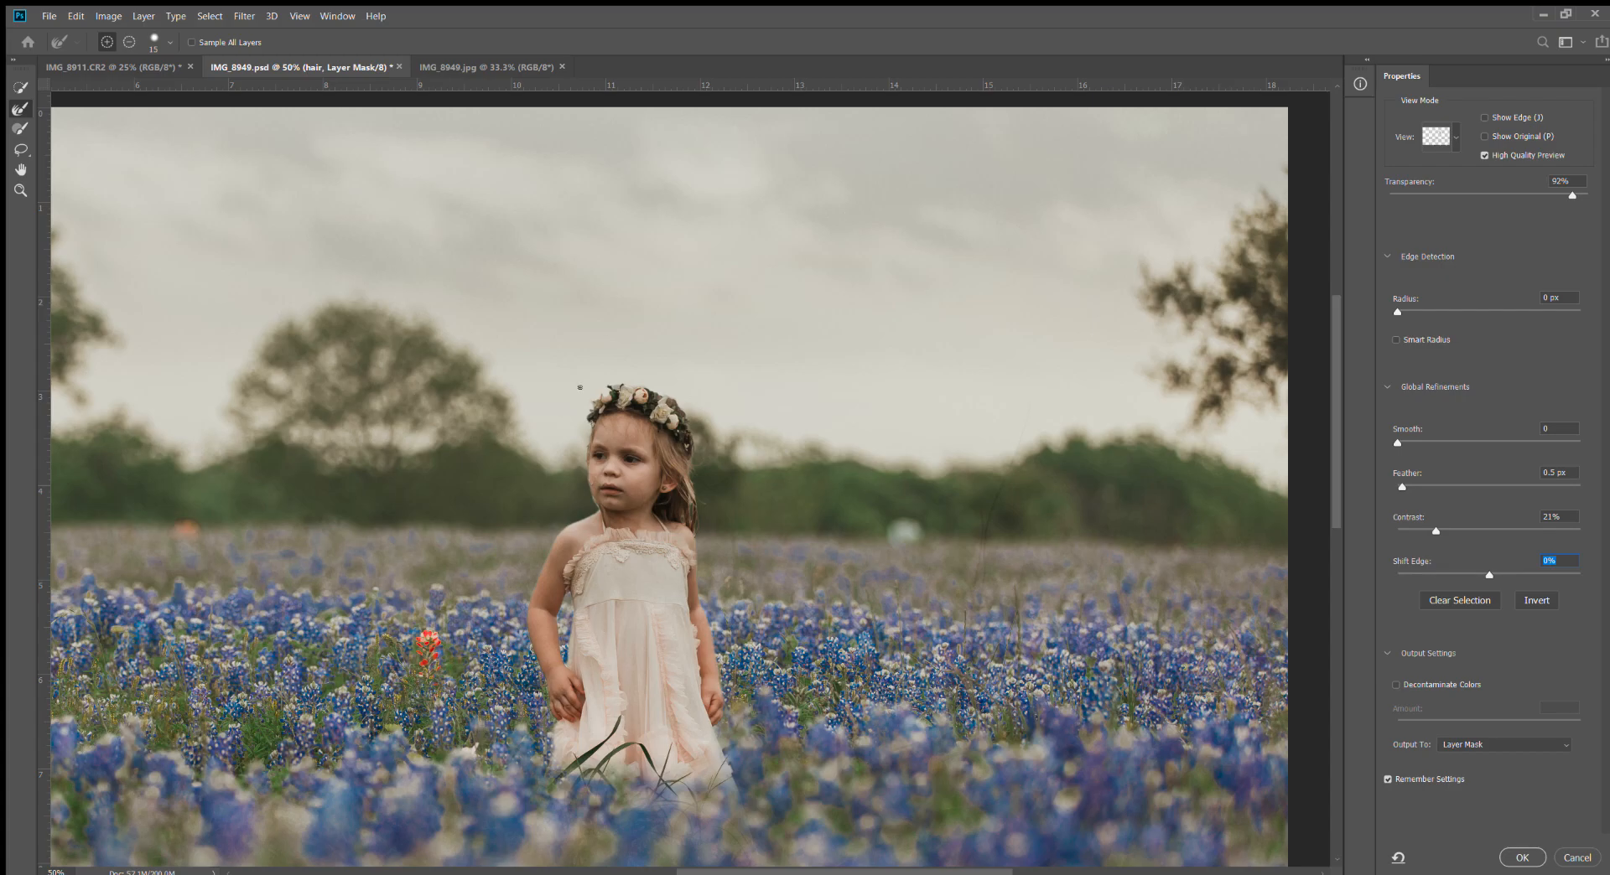
left_click(1575, 858)
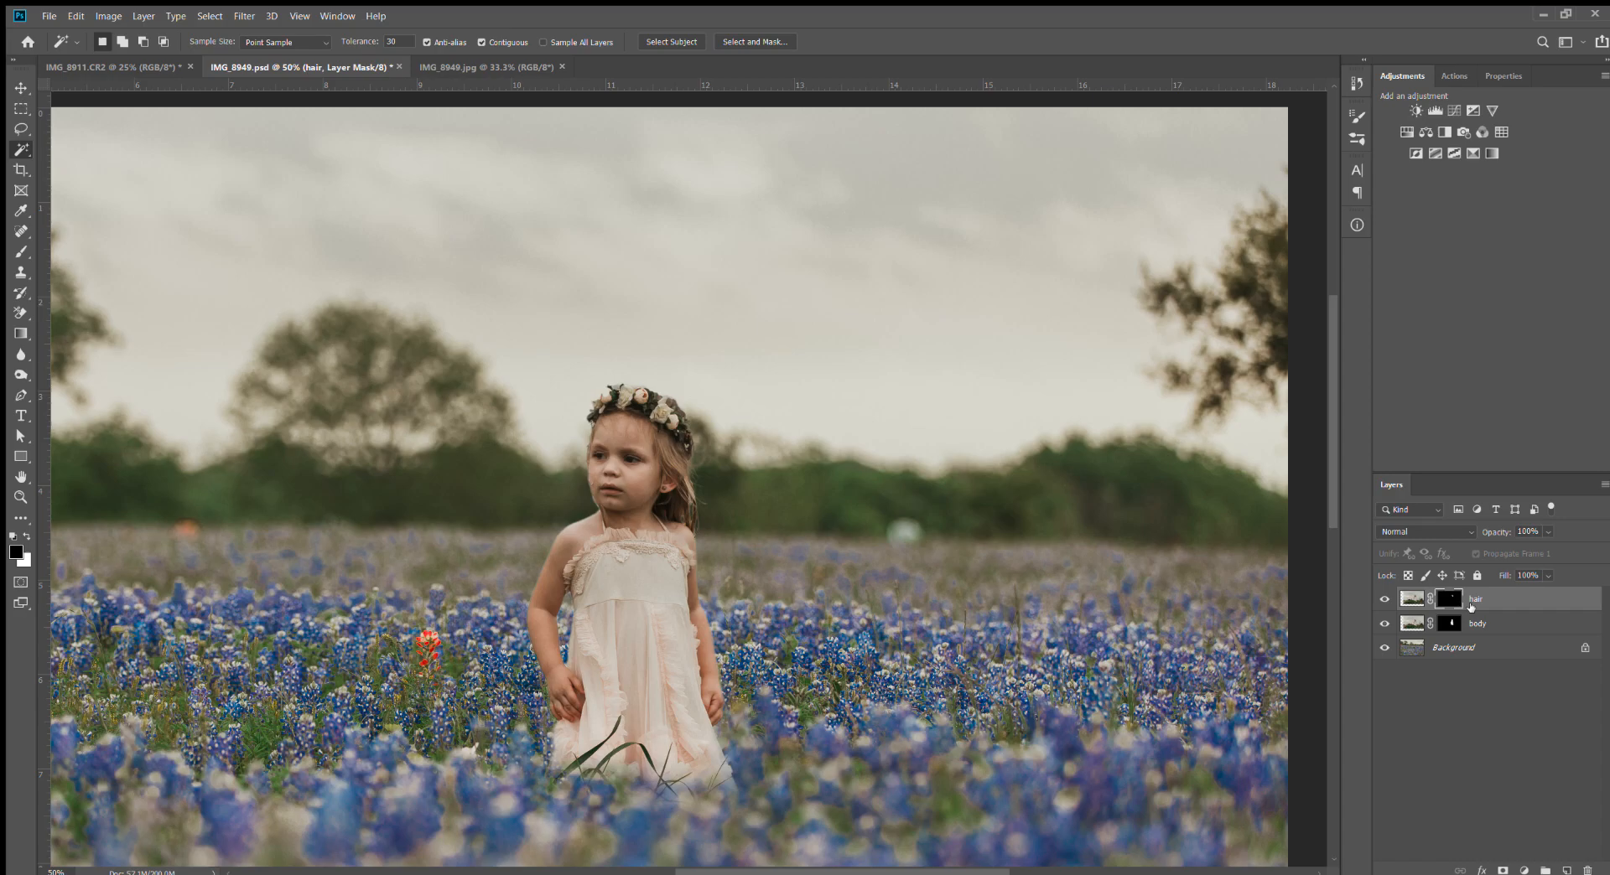
Paint black on the body layer's mask along the jaw and neck edge with a size 15 brush at 23% opacity
key("ctrl+plus")
key("ctrl+plus")
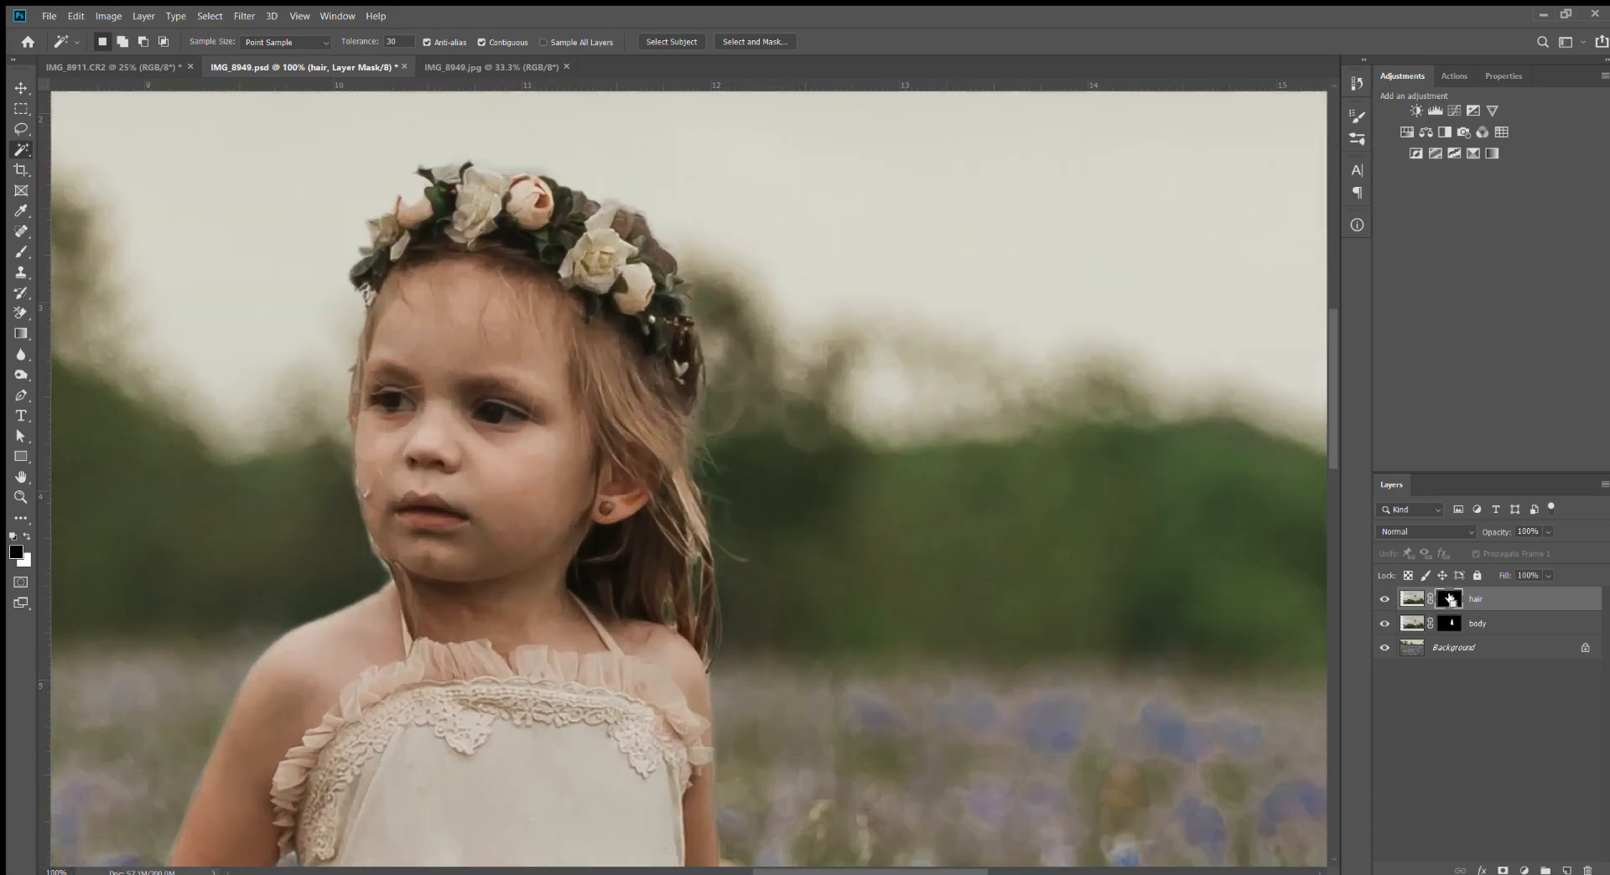
key("ctrl+plus")
left_click(21, 251)
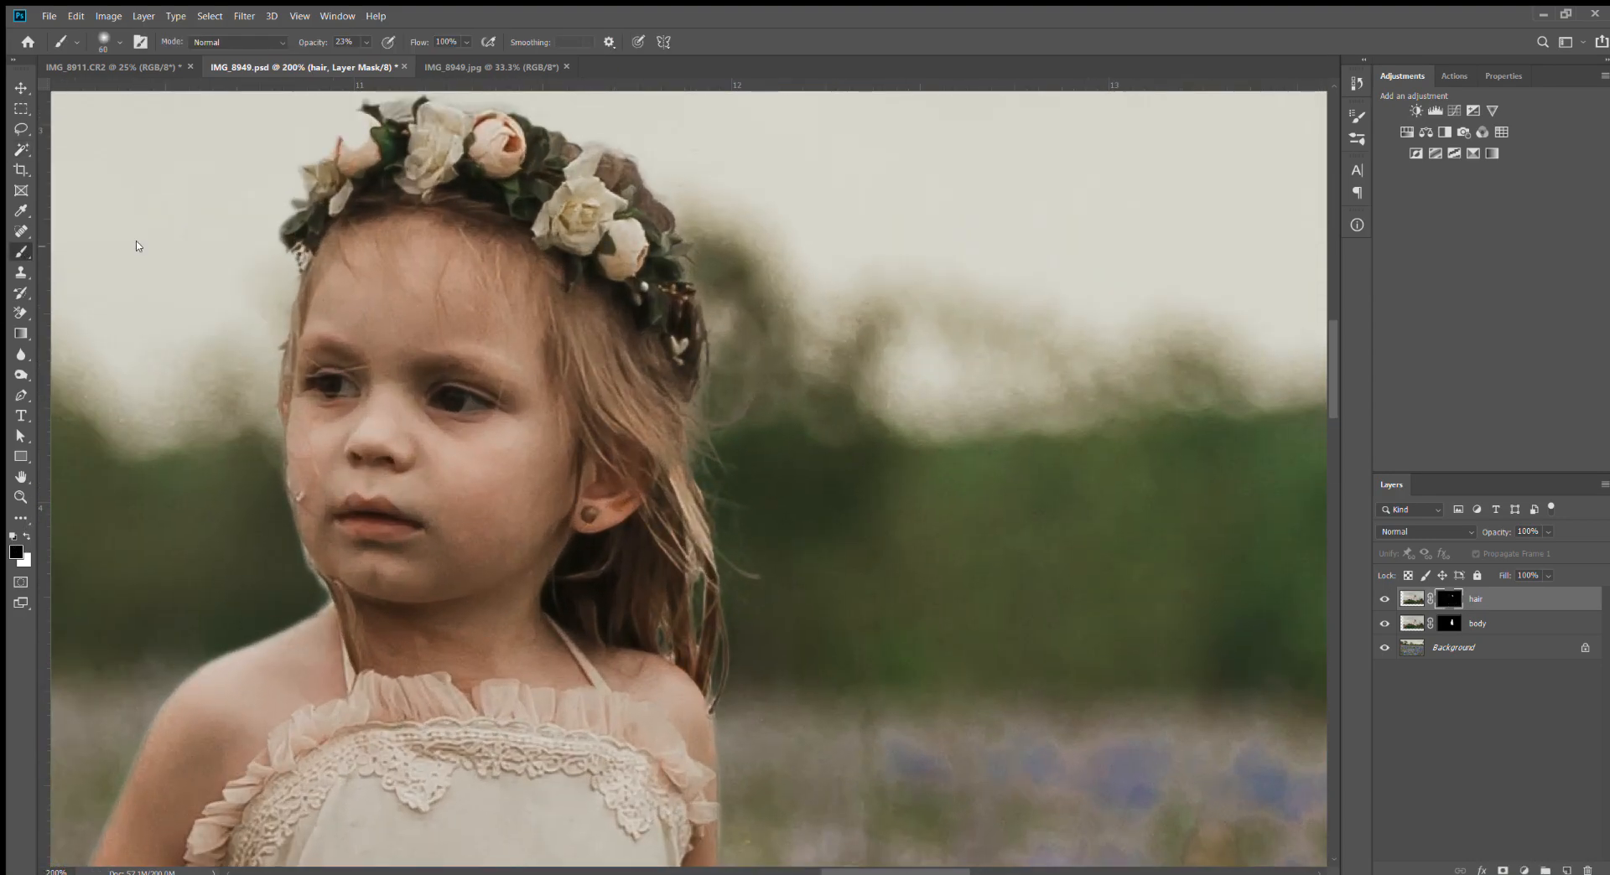
key("bracketleft")
key("bracketleft")
key("bracketleft")
left_click(1544, 633)
key("bracketright")
left_click_drag(301, 549, 317, 588)
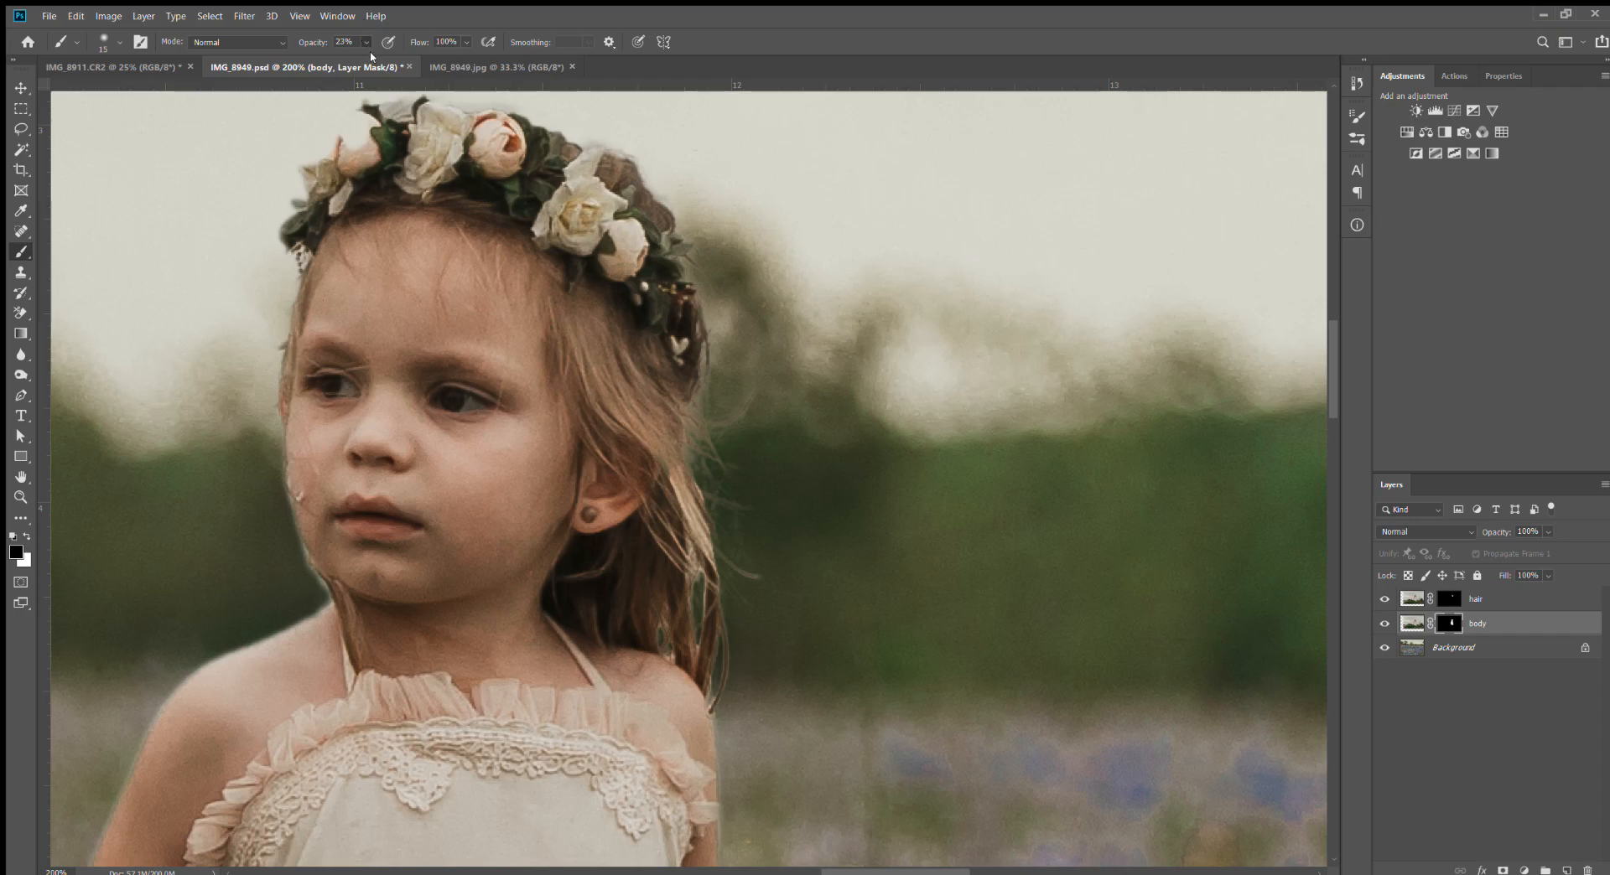
Raise the brush opacity to 100% and paint out the remaining halo between the jaw and shoulder on the body mask
key("bracketleft")
key("bracketleft")
mouse_move(304, 566)
left_mouse_down()
mouse_move(327, 597)
mouse_move(314, 606)
left_mouse_up()
key("bracketright")
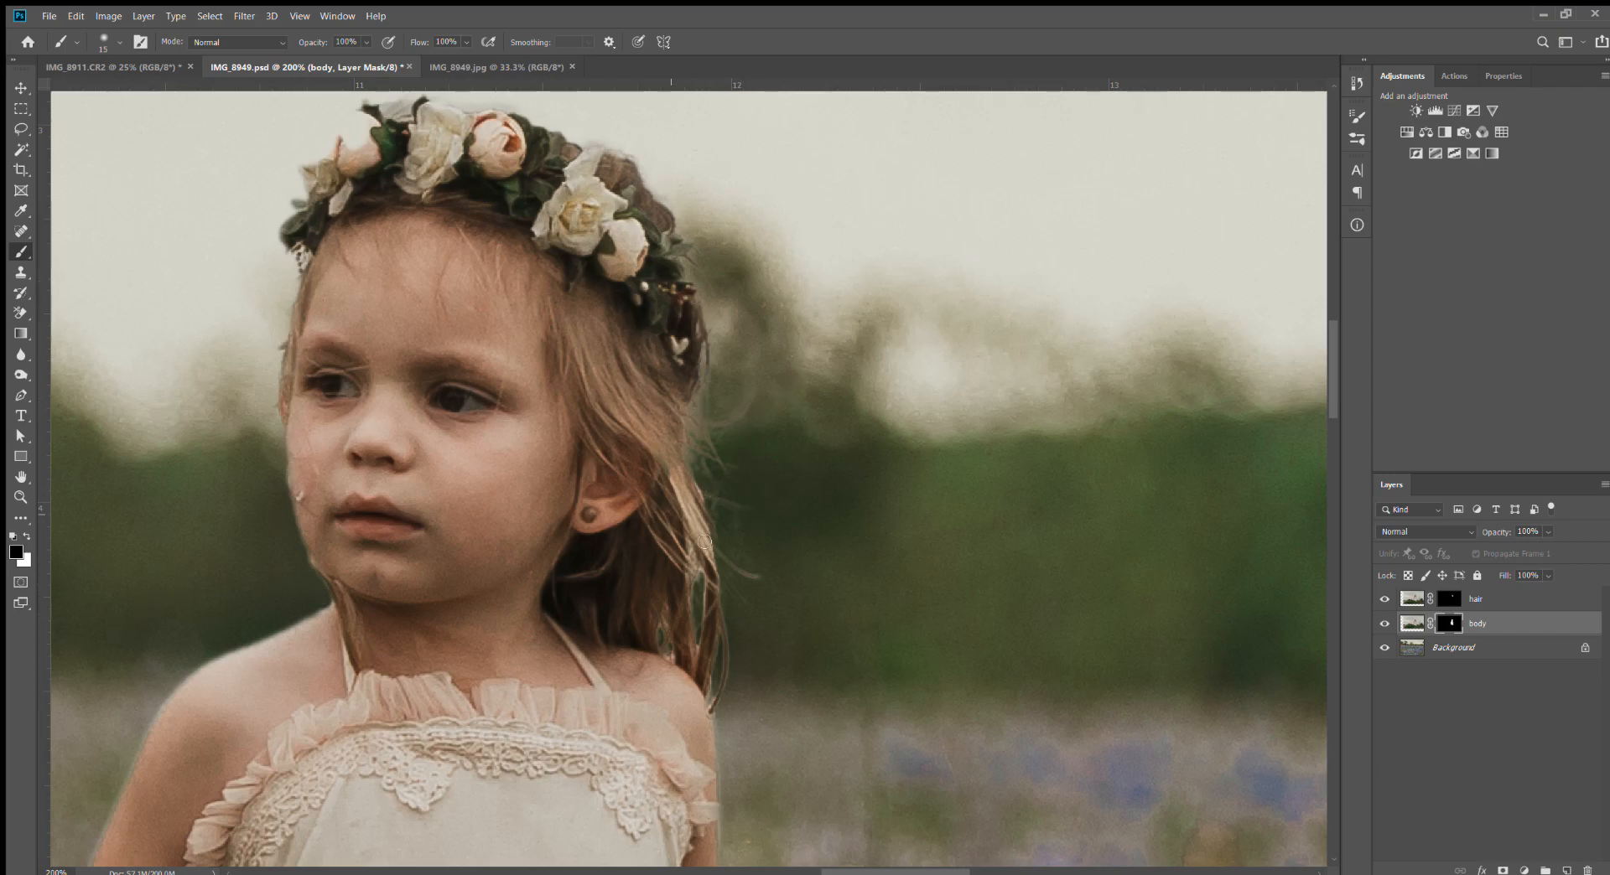
Paint white on the hair layer's mask along the top of the flower crown to restore its faded petals and leaves
left_click(1450, 598)
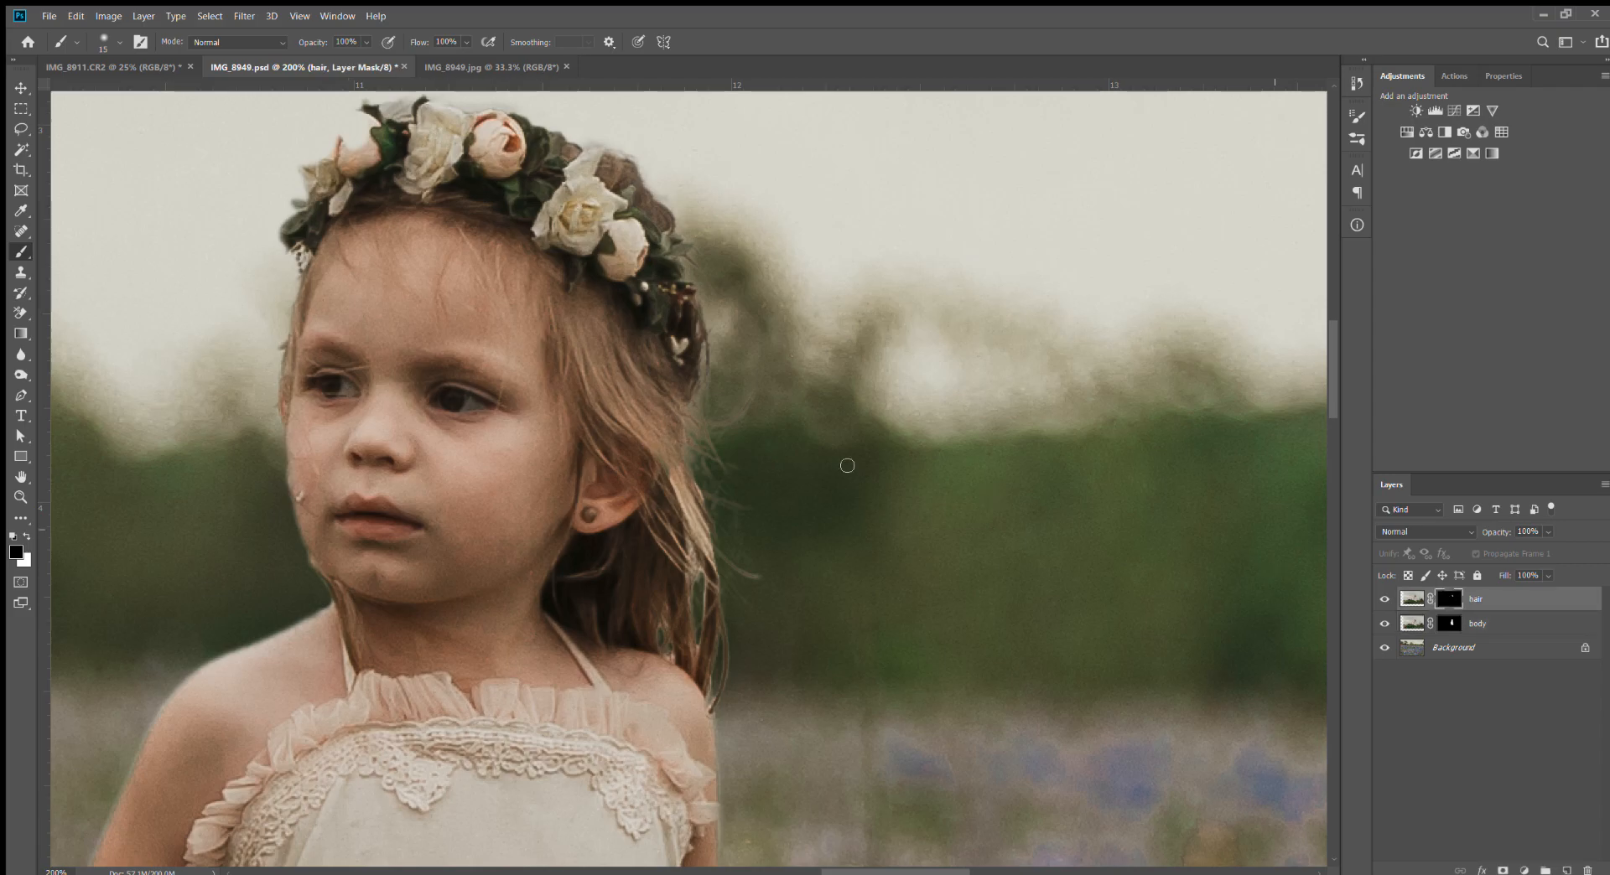
scroll(855, 478, "up", 2)
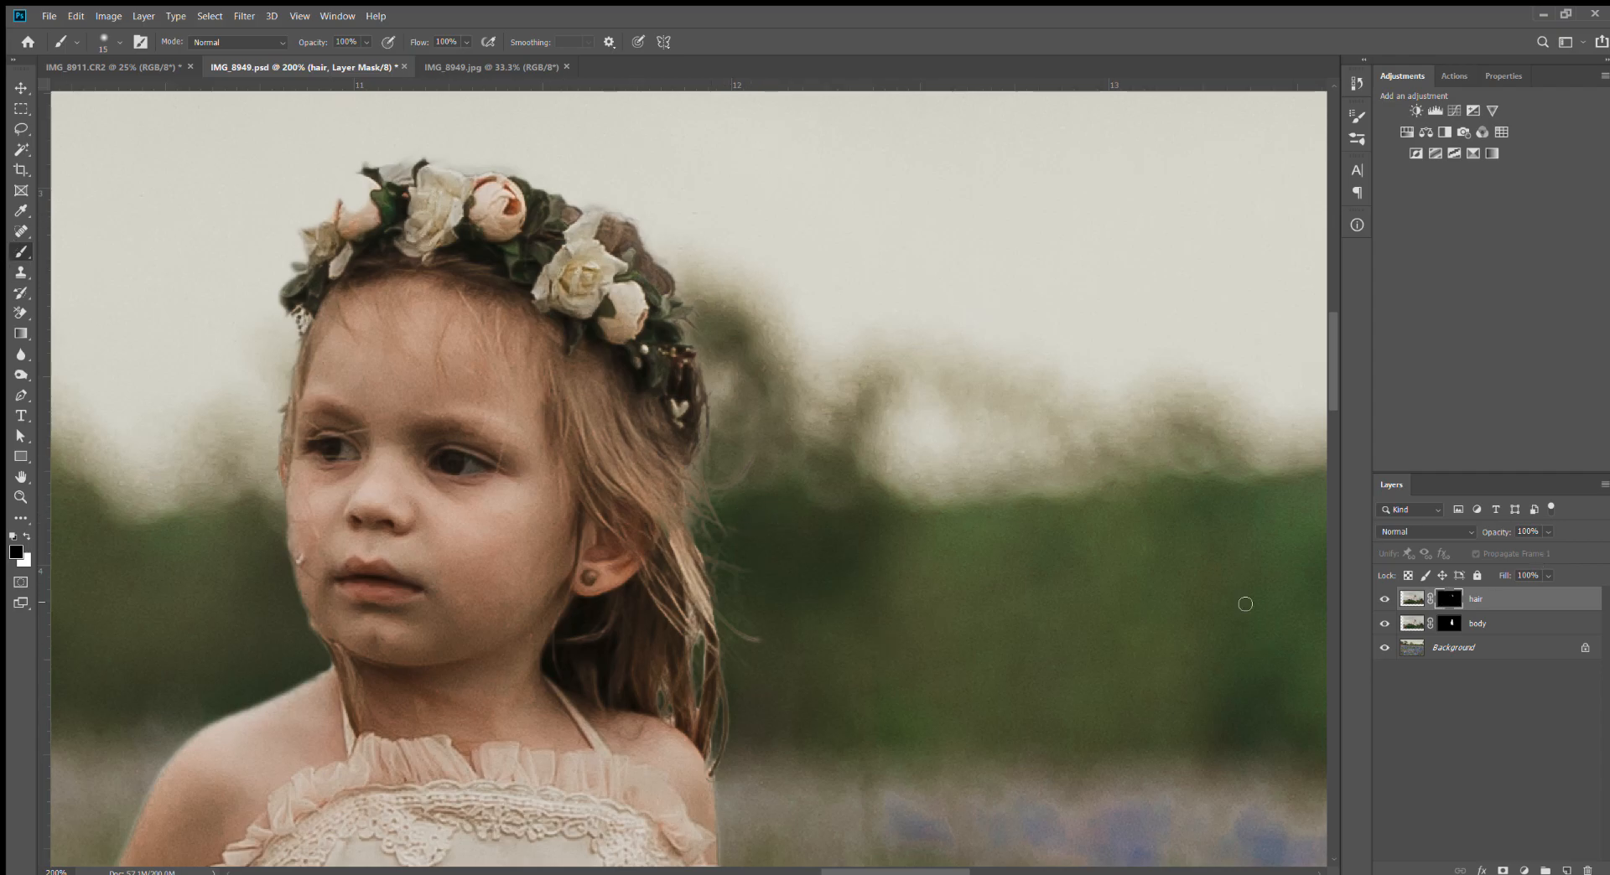
left_click(24, 536)
key("bracketright")
mouse_move(370, 185)
left_mouse_down()
mouse_move(317, 236)
mouse_move(359, 183)
mouse_move(328, 188)
mouse_move(317, 228)
mouse_move(332, 181)
mouse_move(462, 172)
left_mouse_up()
key("bracketleft")
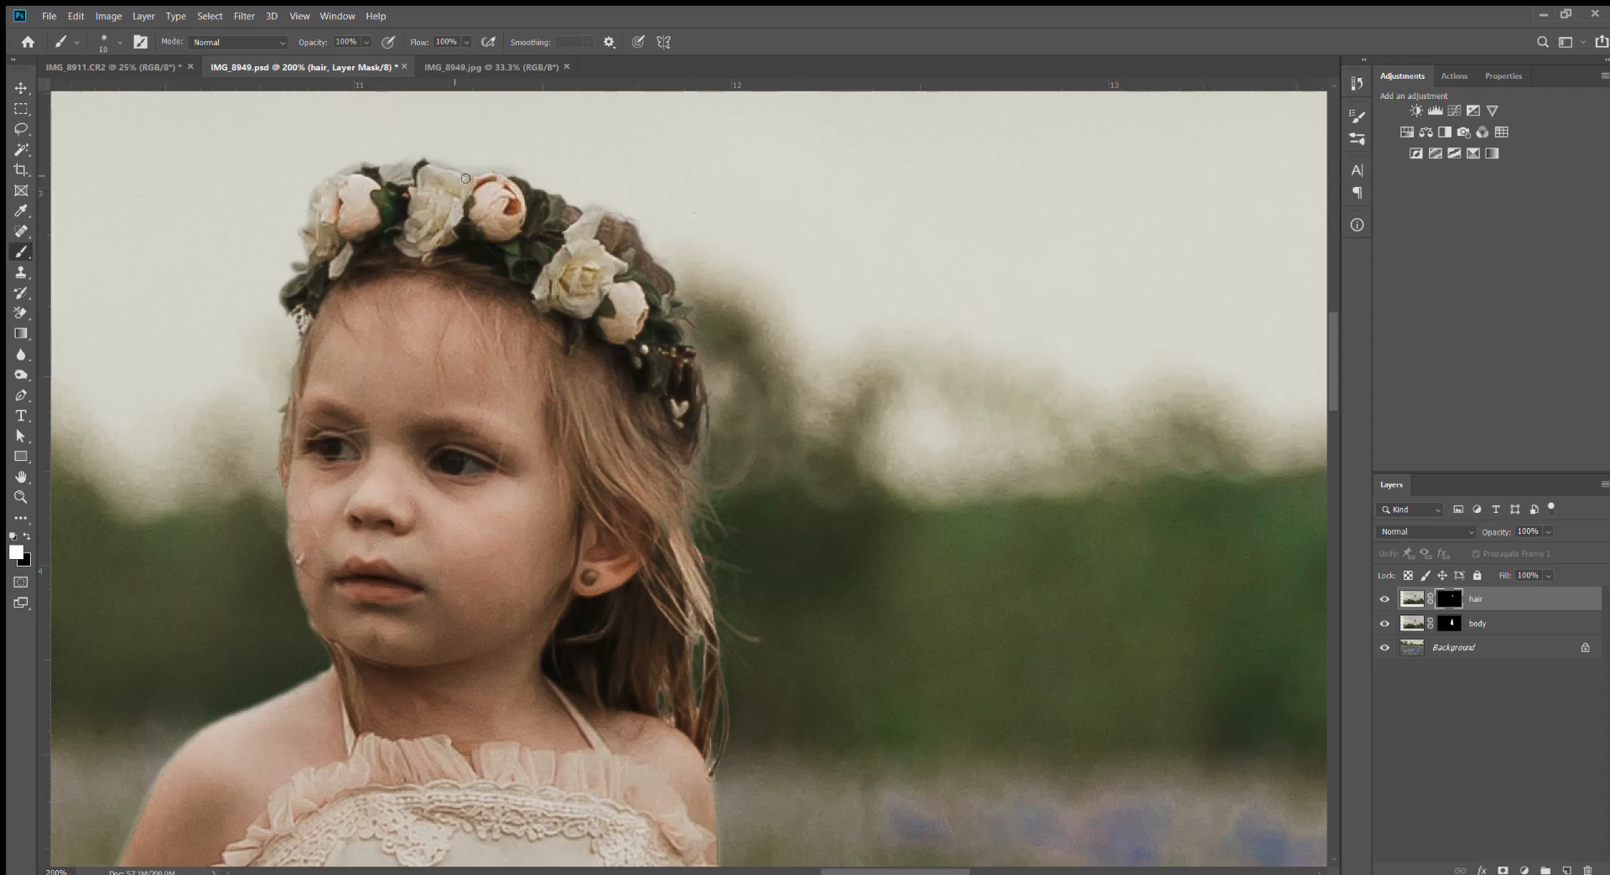
Restore the back of the flower crown and its outer flowers above the forehead with white on the hair mask
left_click_drag(563, 201, 614, 223)
key("bracketright")
mouse_move(313, 218)
left_mouse_down()
mouse_move(296, 284)
mouse_move(302, 303)
mouse_move(312, 255)
mouse_move(315, 319)
mouse_move(291, 240)
mouse_move(275, 260)
mouse_move(295, 331)
left_mouse_up()
key("bracketleft")
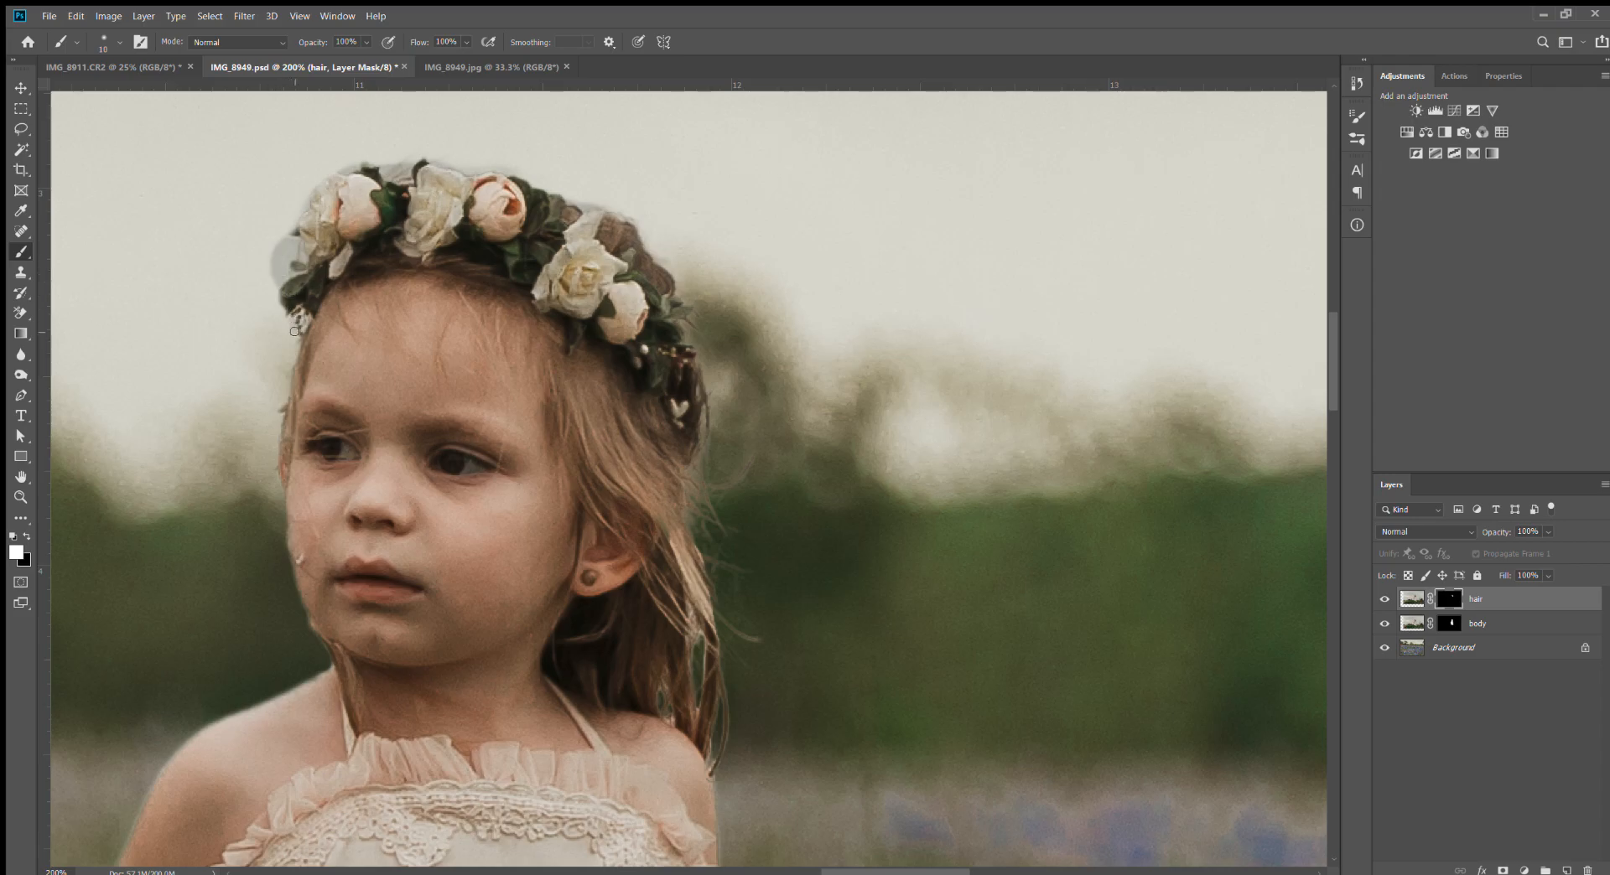
key("bracketright")
mouse_move(286, 242)
left_mouse_down()
mouse_move(266, 286)
mouse_move(292, 229)
mouse_move(325, 245)
mouse_move(264, 264)
mouse_move(300, 264)
mouse_move(312, 290)
mouse_move(296, 311)
mouse_move(318, 216)
left_mouse_up()
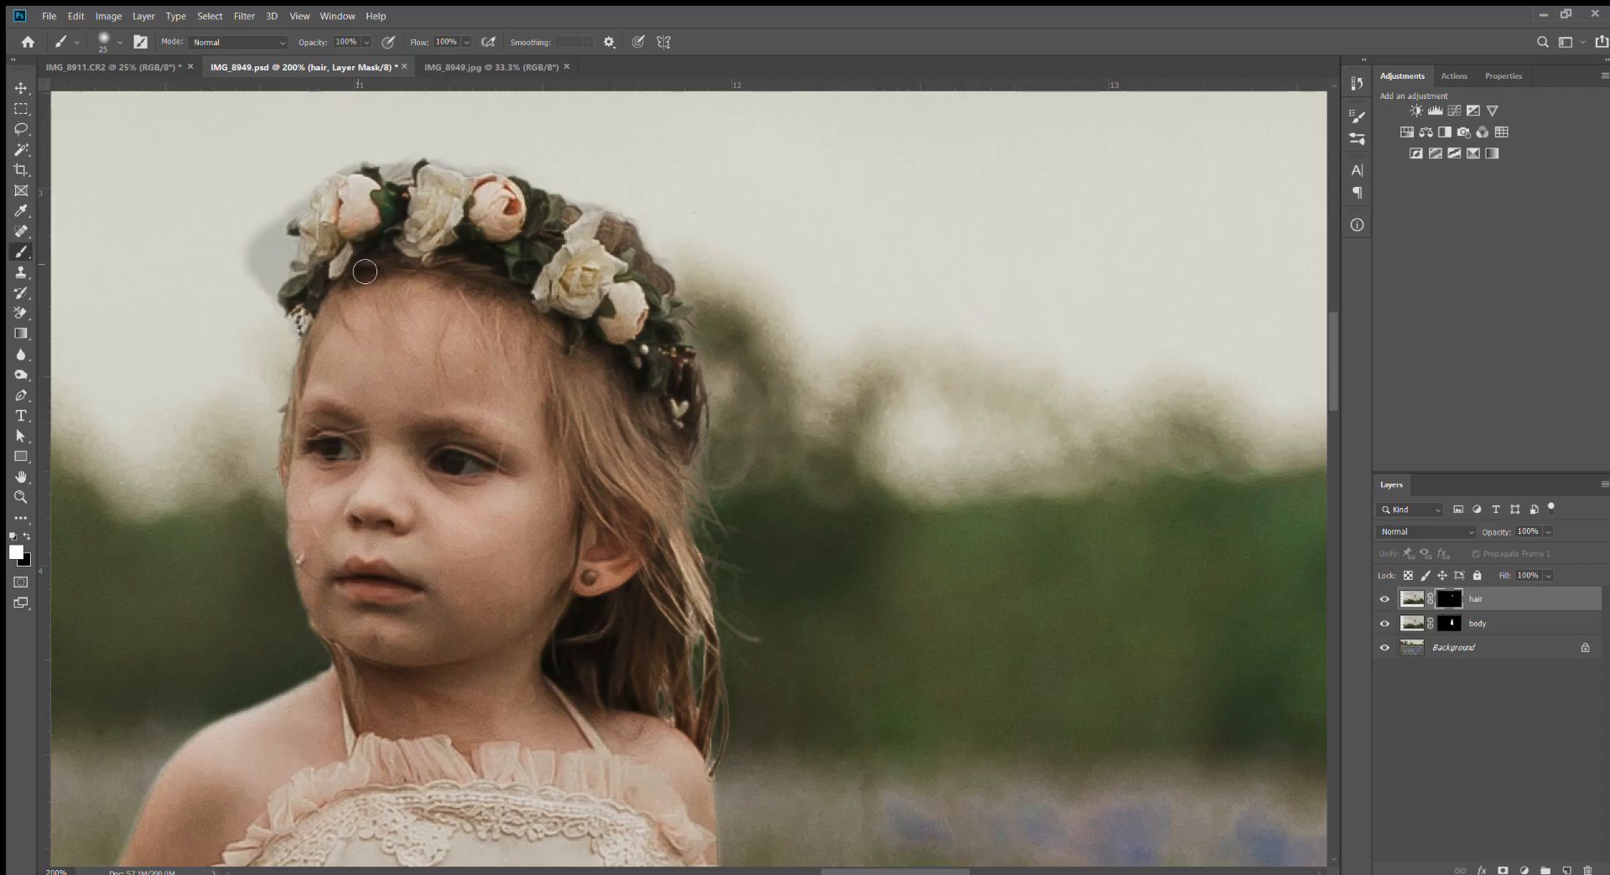
Paint black on the hair mask around the flower crown's outer edge to remove the excess background, and check the whole image
left_click(27, 537)
mouse_move(273, 220)
left_mouse_down()
mouse_move(292, 255)
mouse_move(270, 289)
mouse_move(259, 219)
mouse_move(262, 241)
mouse_move(293, 209)
mouse_move(277, 241)
mouse_move(292, 245)
left_mouse_up()
key("bracketleft")
left_click_drag(342, 167, 346, 169)
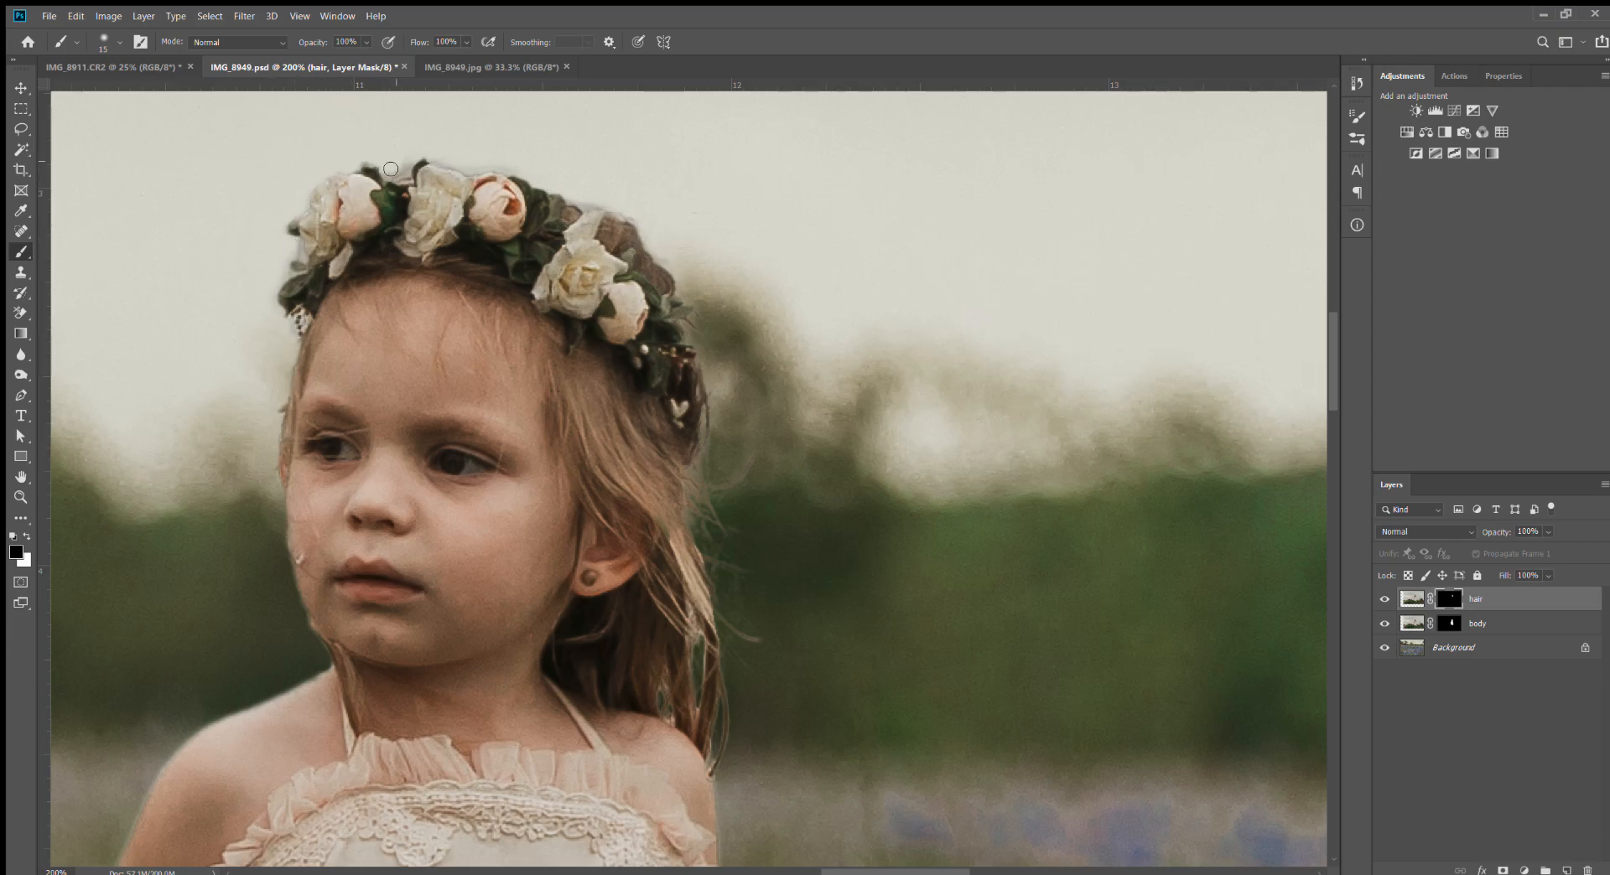
key("bracketright")
mouse_move(445, 160)
left_mouse_down()
mouse_move(527, 168)
mouse_move(602, 203)
mouse_move(727, 287)
left_mouse_up()
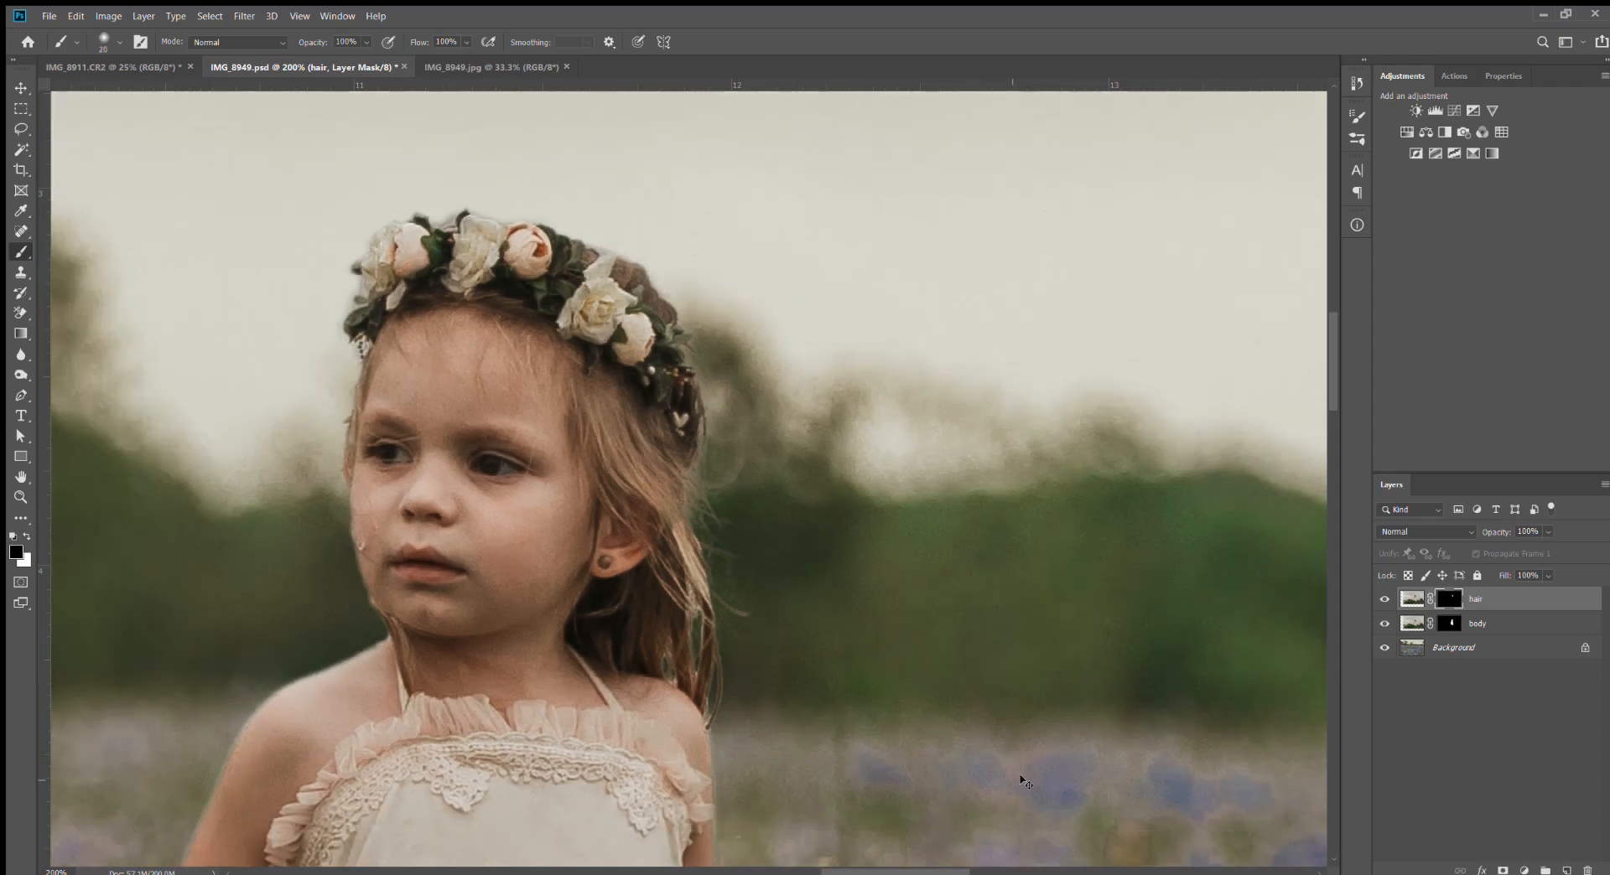
key("ctrl+minus")
key("ctrl+minus")
key("ctrl+minus")
key("ctrl+minus")
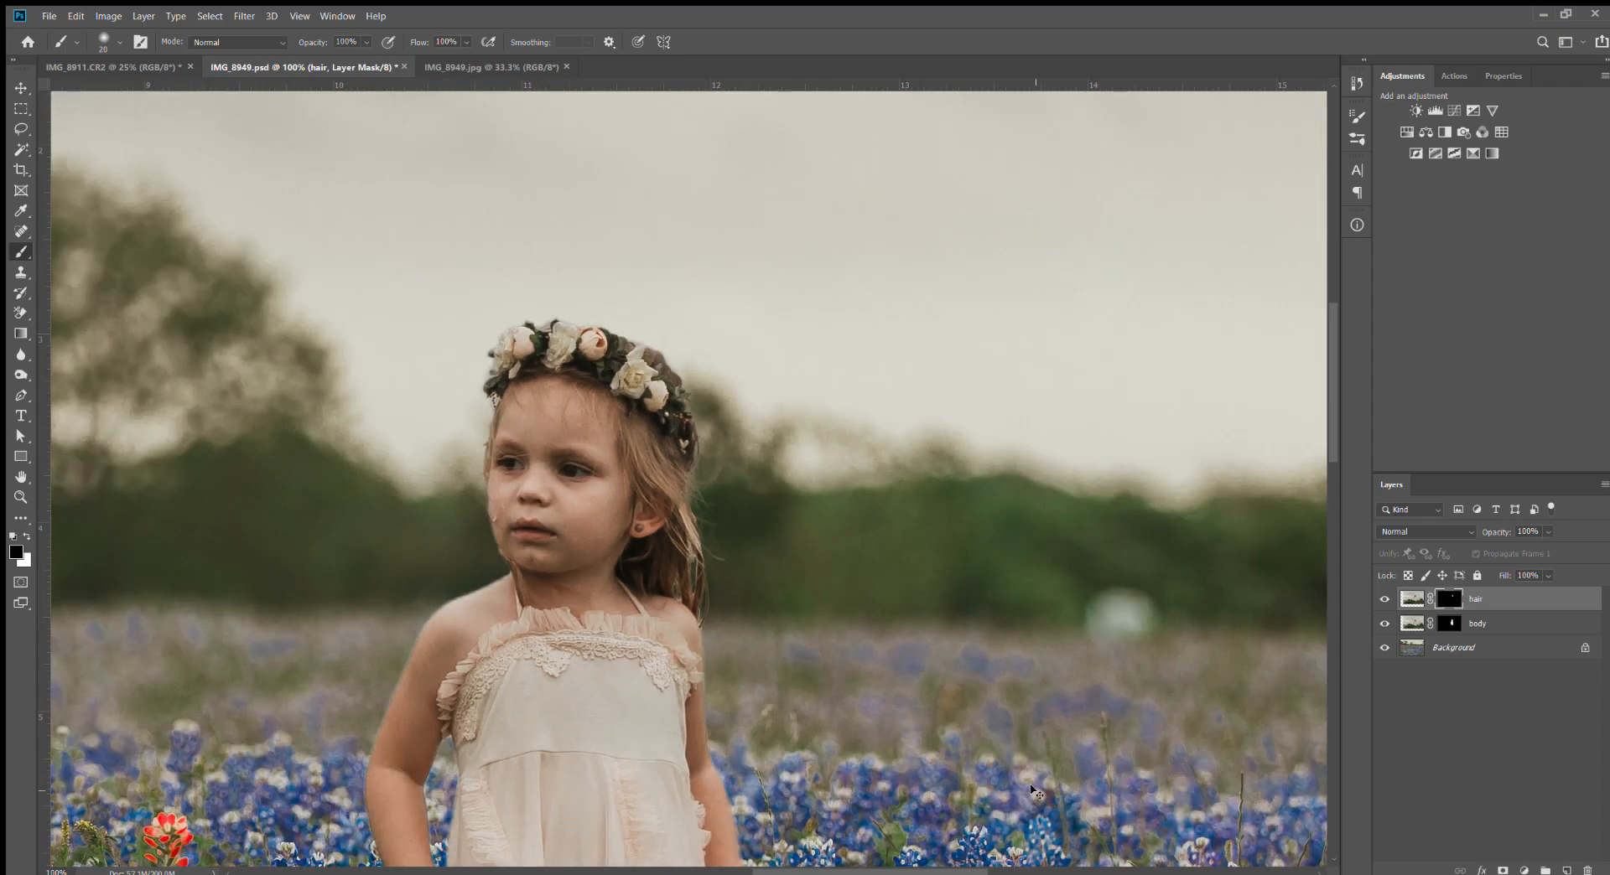
key("ctrl+minus")
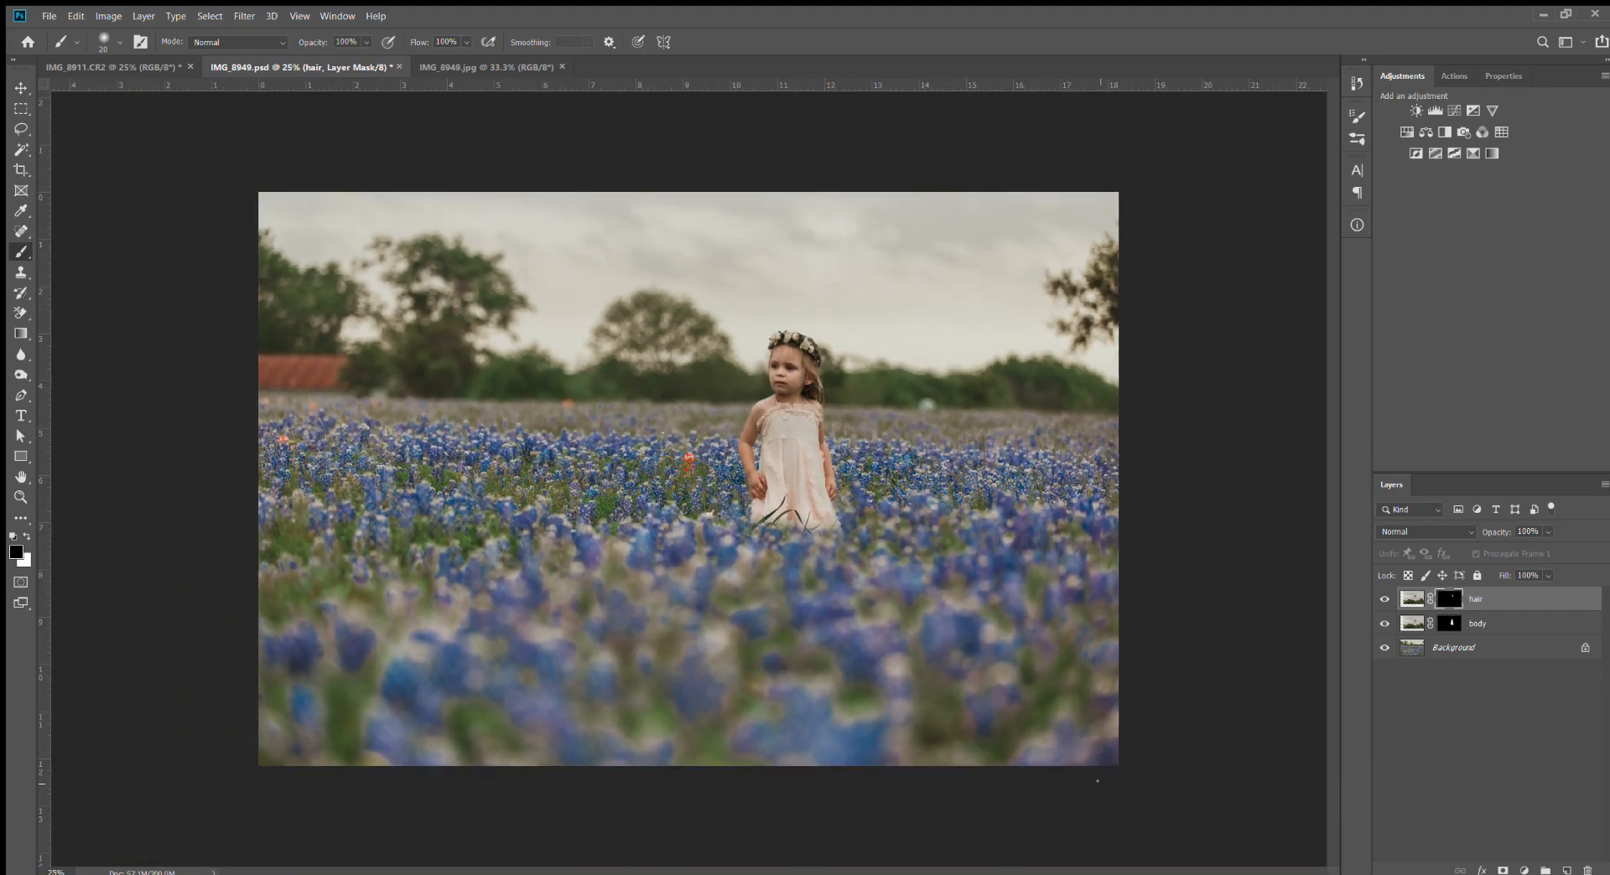